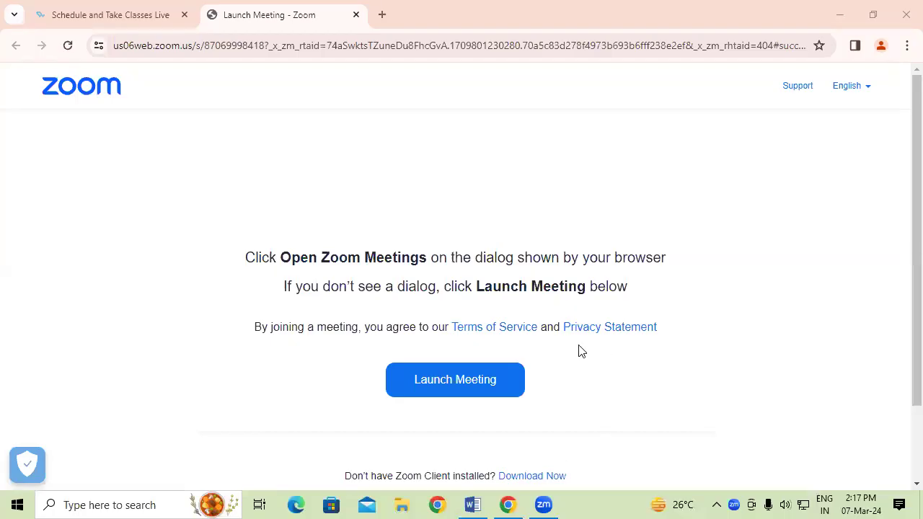
- Switch to the blank Word document and show the WordArt style gallery
click(472, 505)
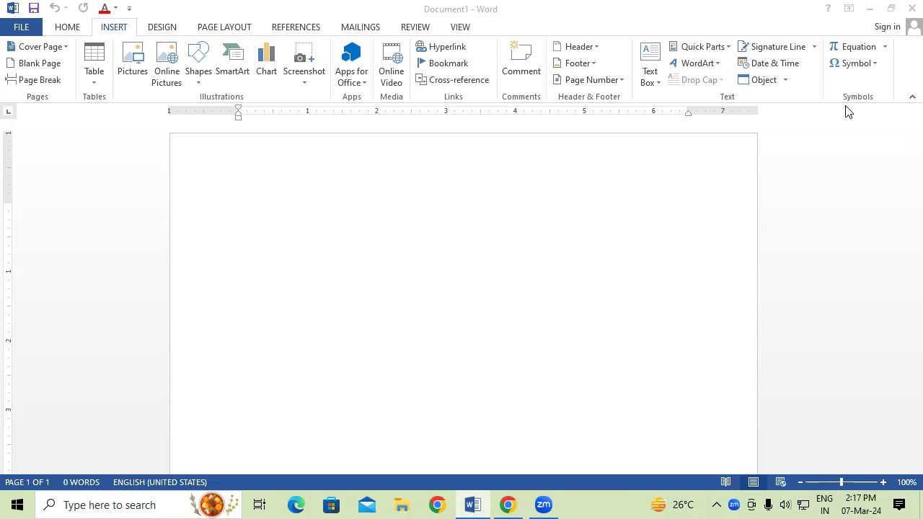
click(706, 65)
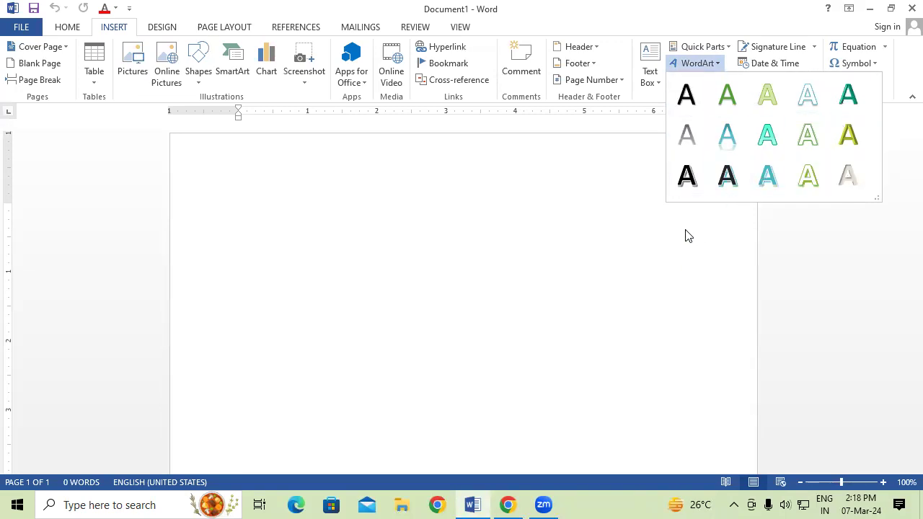
- Insert WordArt reading 'GAYATRI COMPUTER PADRAUNA', widen it onto one line and nudge it up-left
click(687, 179)
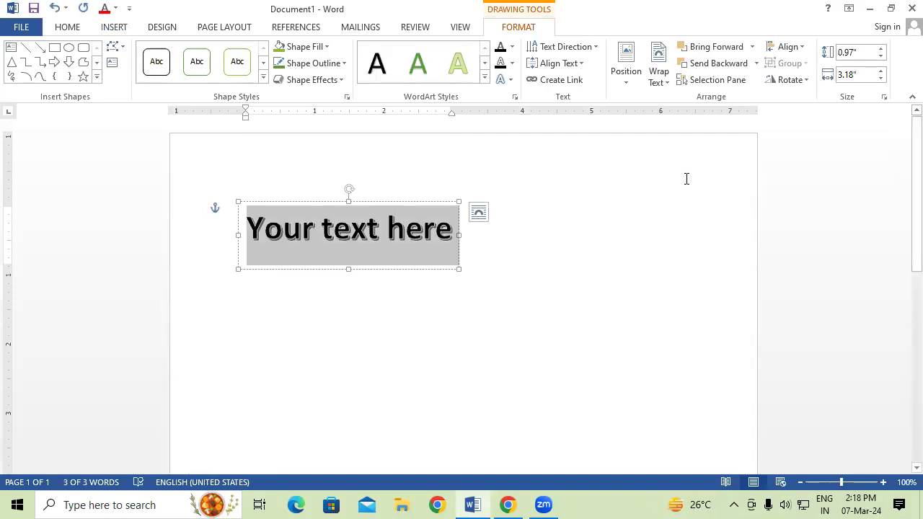
text(GAYT)
key(BackSpace)
text(A)
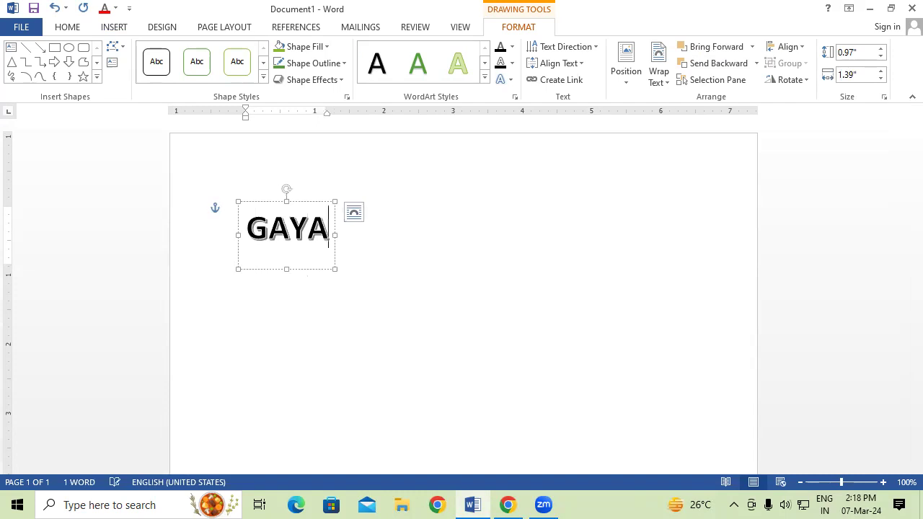
text(TRI COMPUTER)
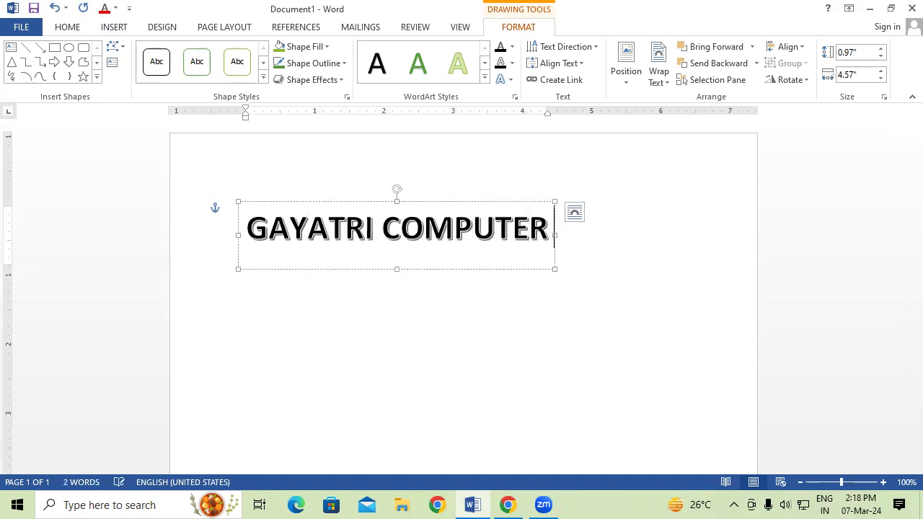
text( PADRA)
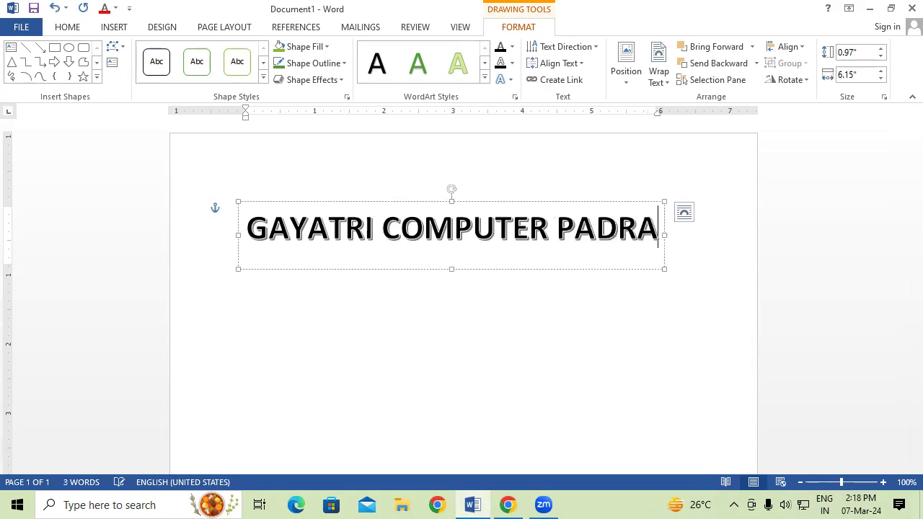
text(UNA)
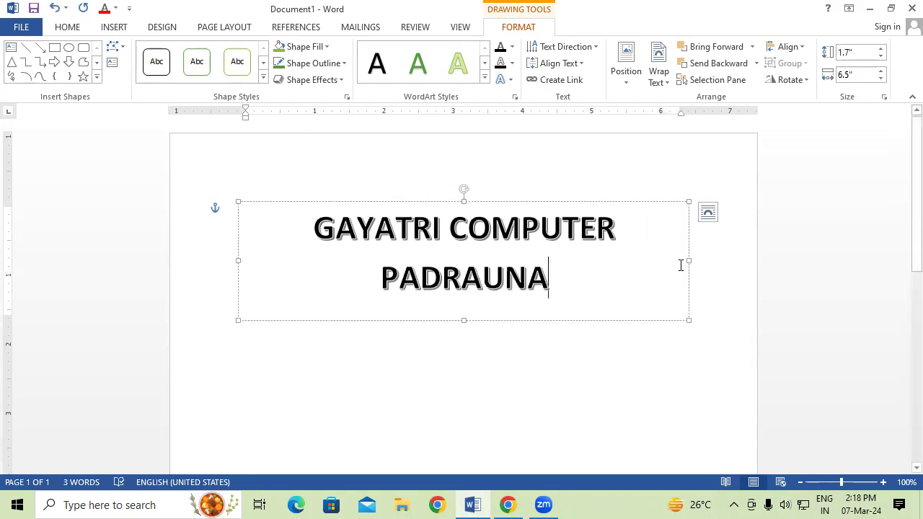
drag(686, 258, 738, 250)
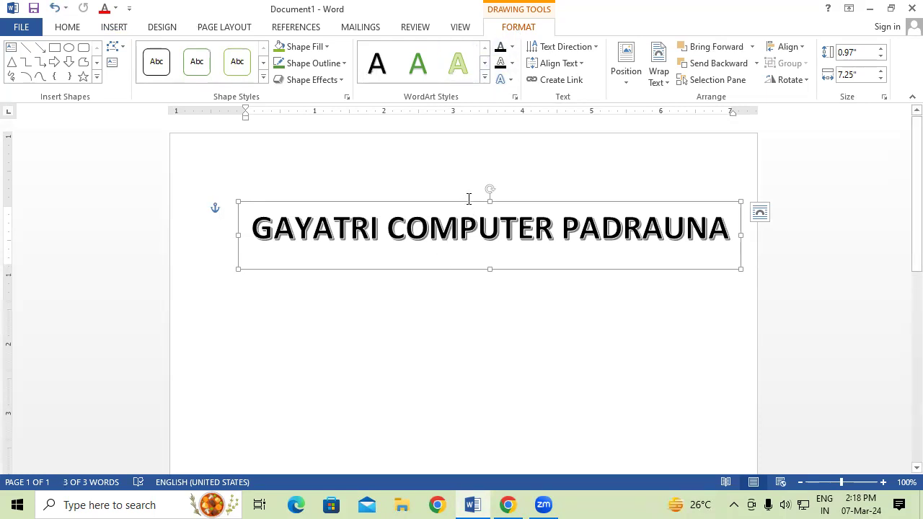
drag(462, 201, 433, 188)
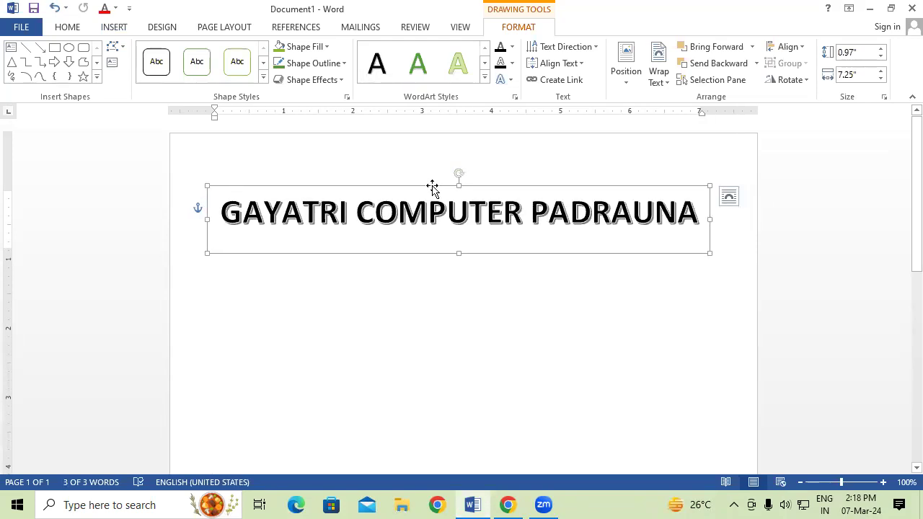
- Apply the Arch Up transform to the WordArt and enlarge its box to about 2.54" by 6.9"
click(509, 82)
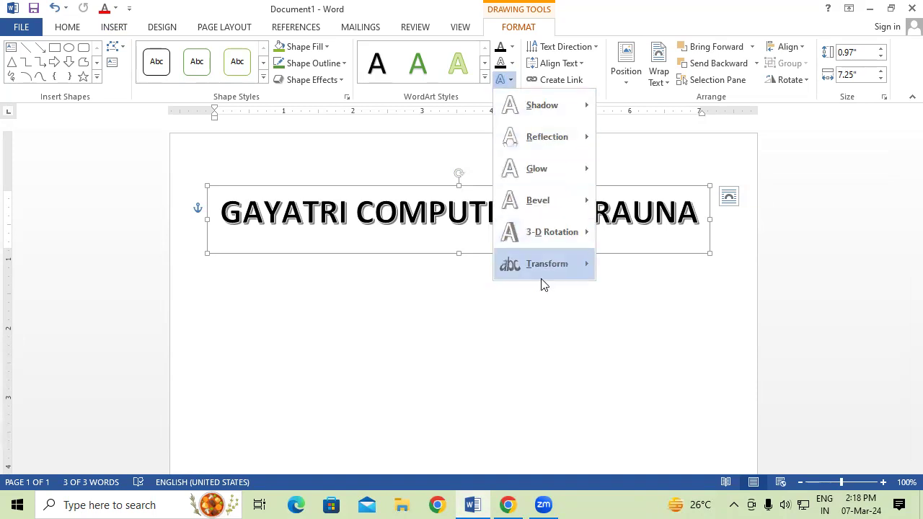
mouse_move(552, 267)
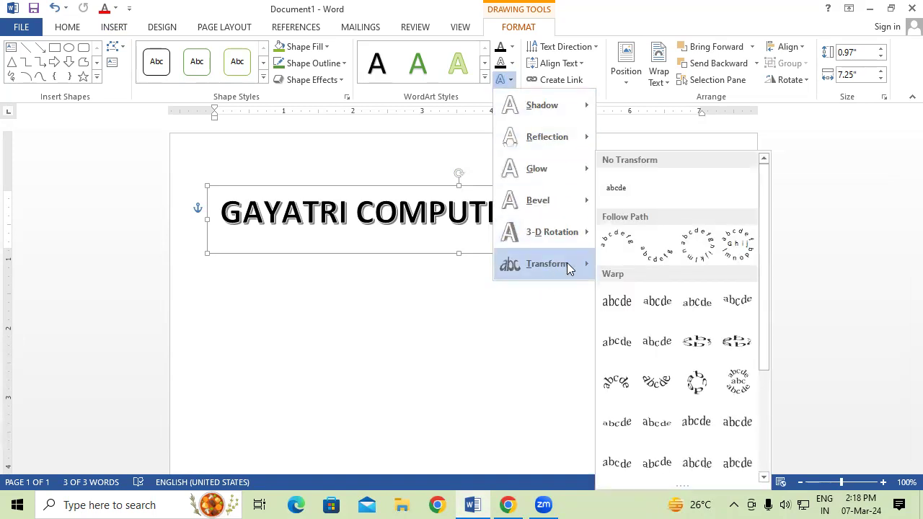
click(617, 243)
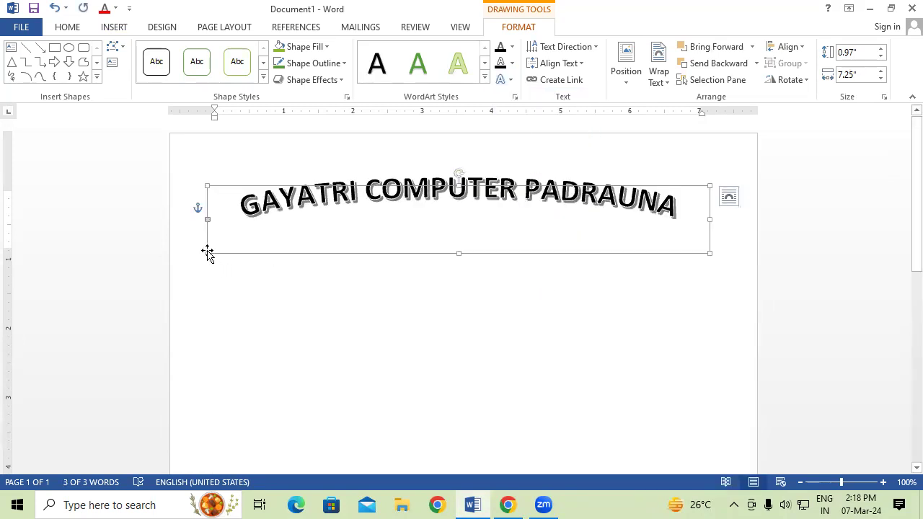
drag(206, 251, 232, 362)
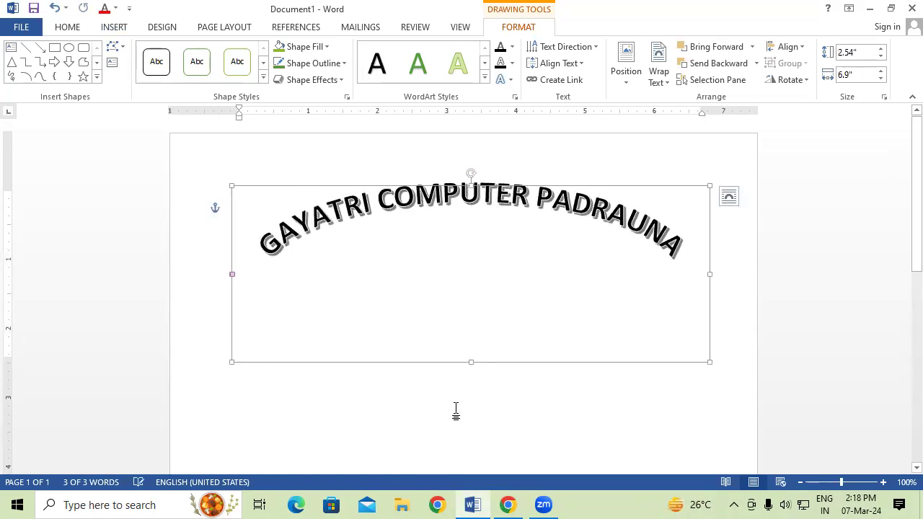
click(477, 412)
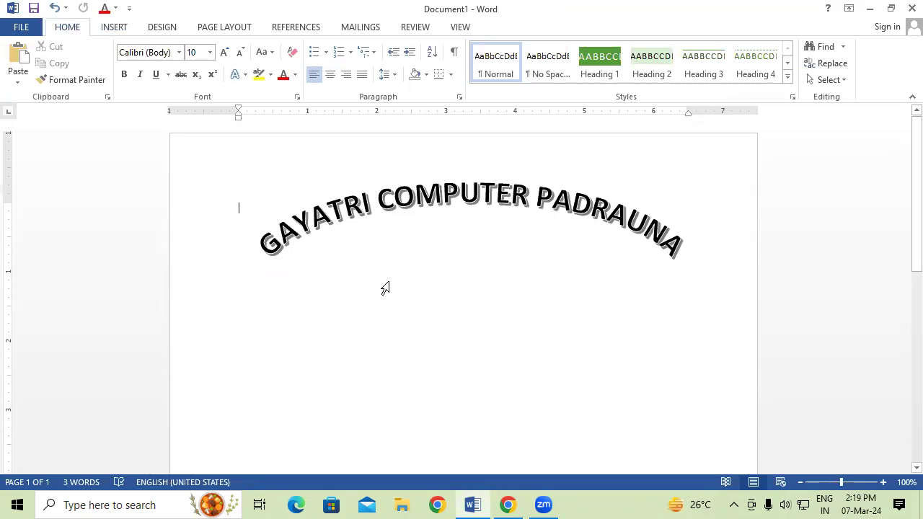
- Insert a second WordArt box and set its font to Kruti Dev 240
click(106, 30)
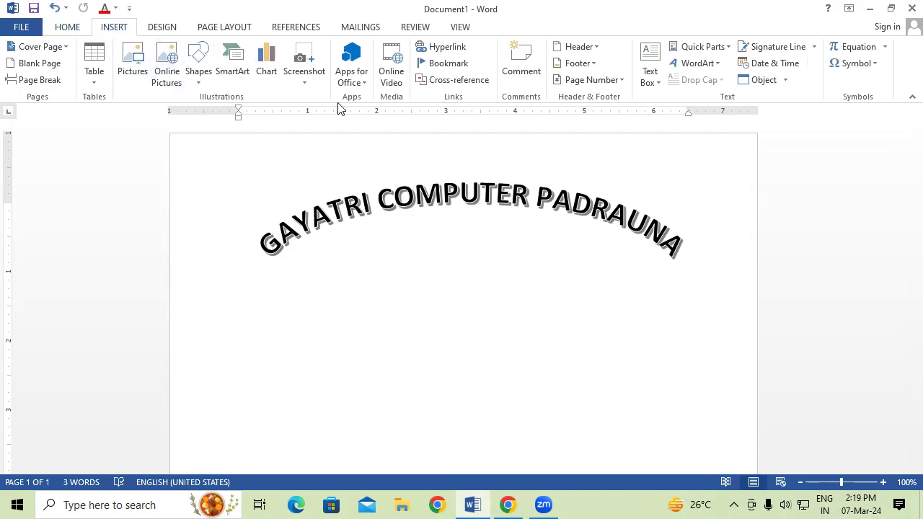
click(709, 70)
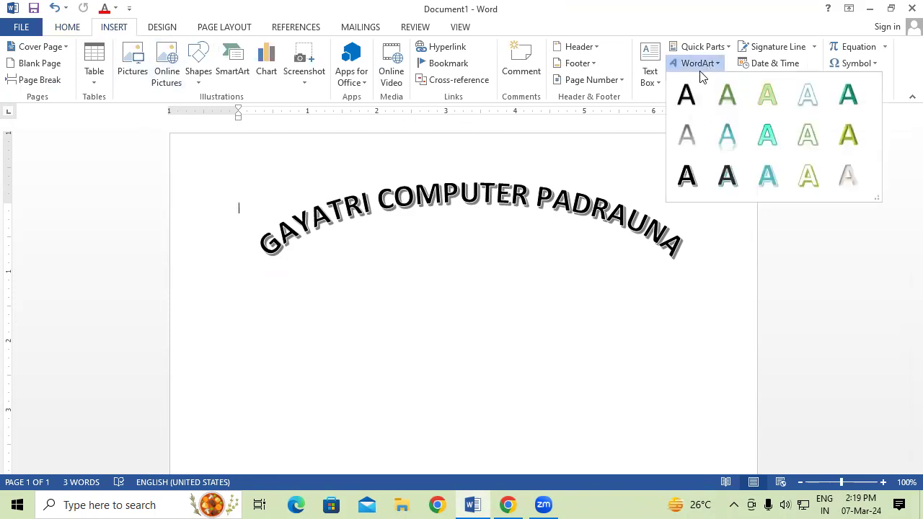
click(729, 177)
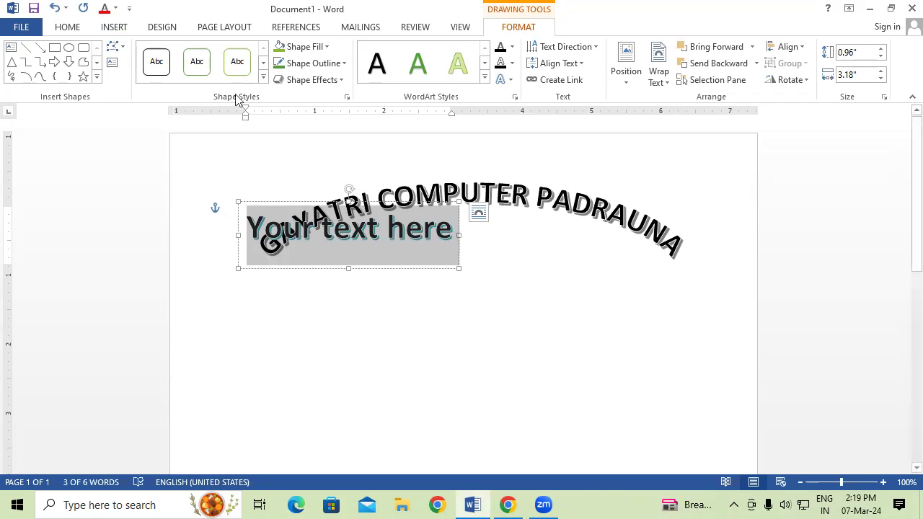
click(61, 30)
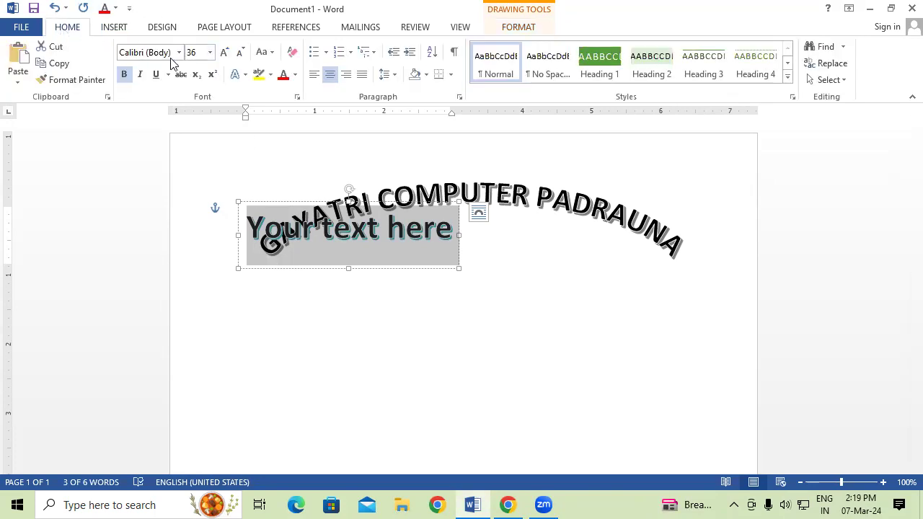
click(179, 52)
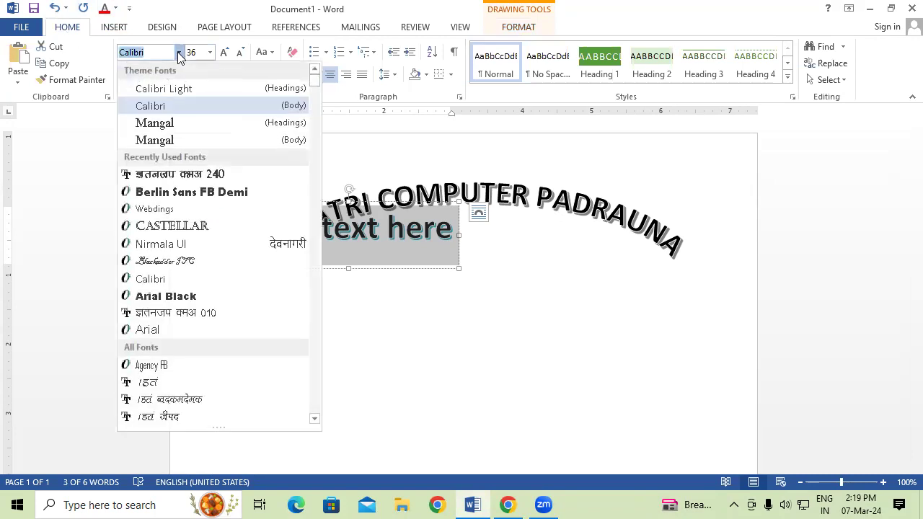
click(186, 174)
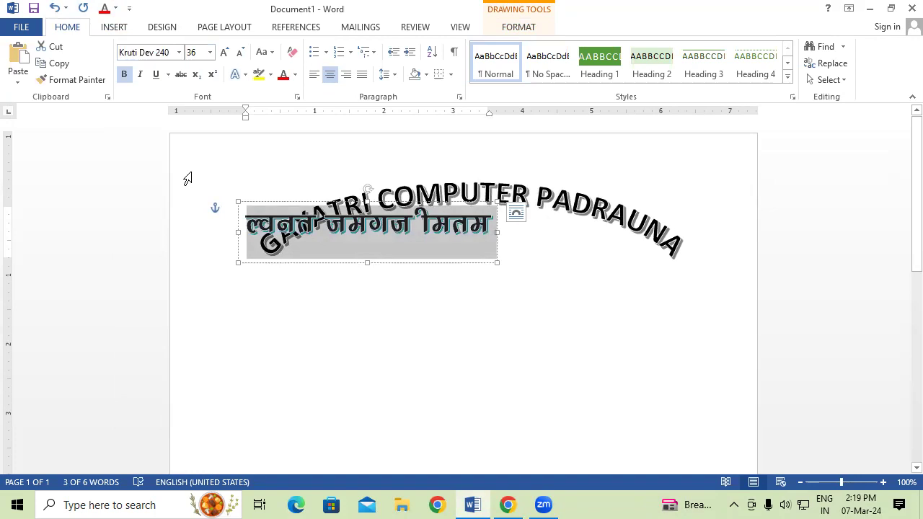
- Type the Hindi text 'कम्प्यूटर प्रशिक्षण संस्थान' in Kruti Dev, correcting mistyped characters
text(c)
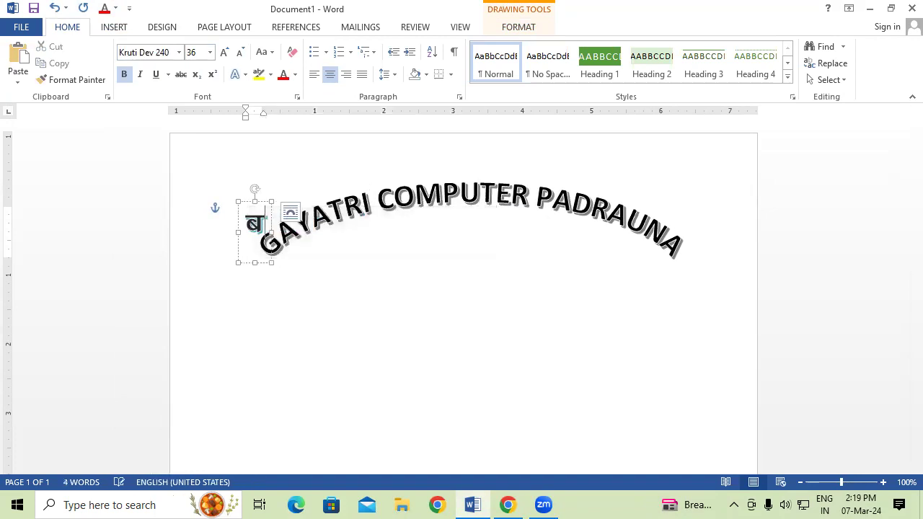
key(BackSpace)
text(dE)
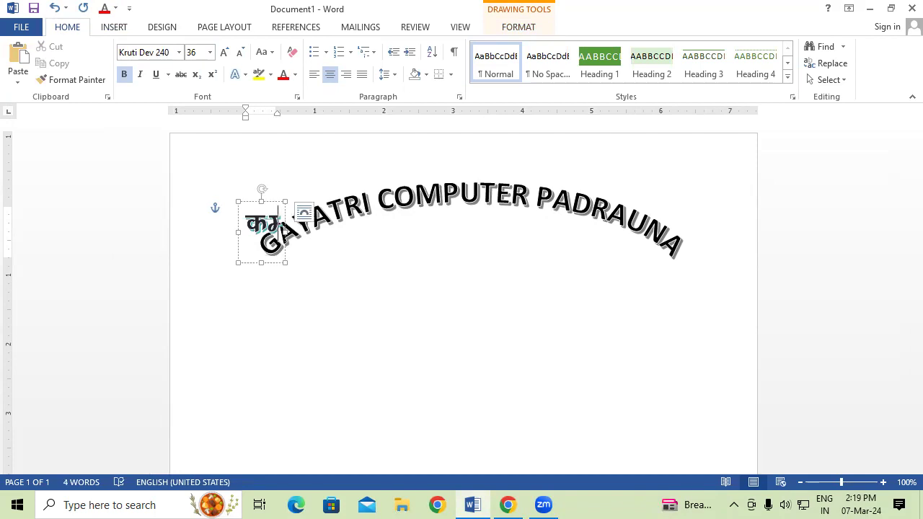
text(I)
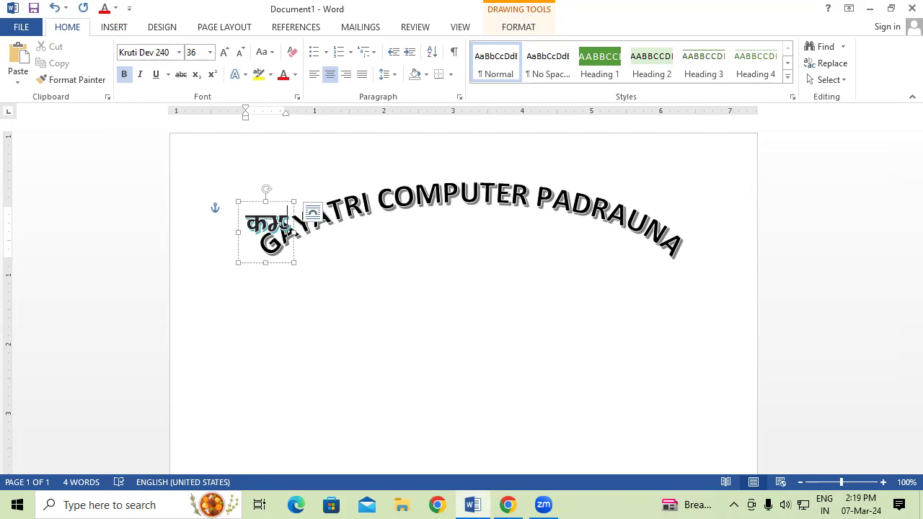
text(;wa)
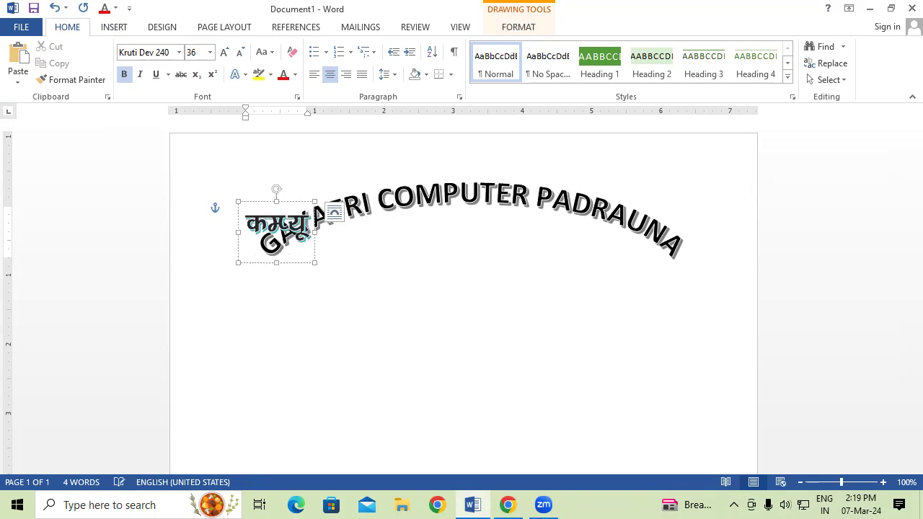
text(Vj)
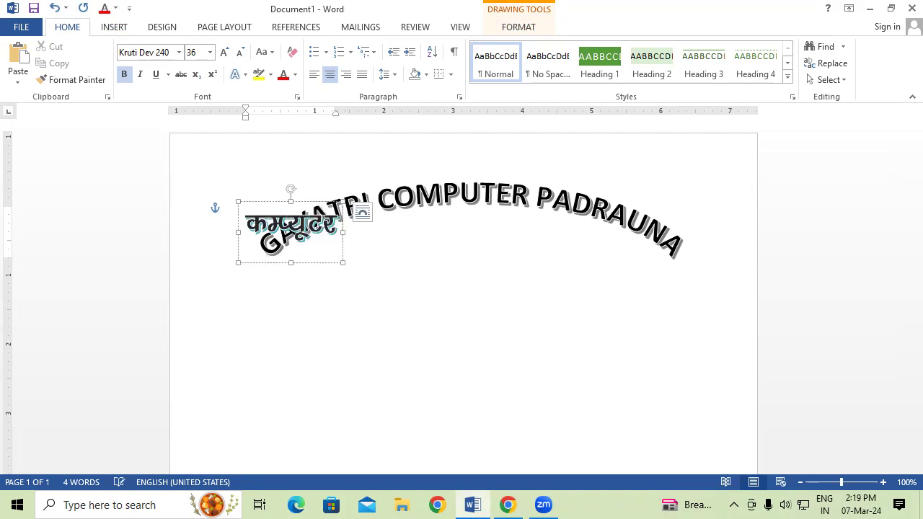
text( izf)
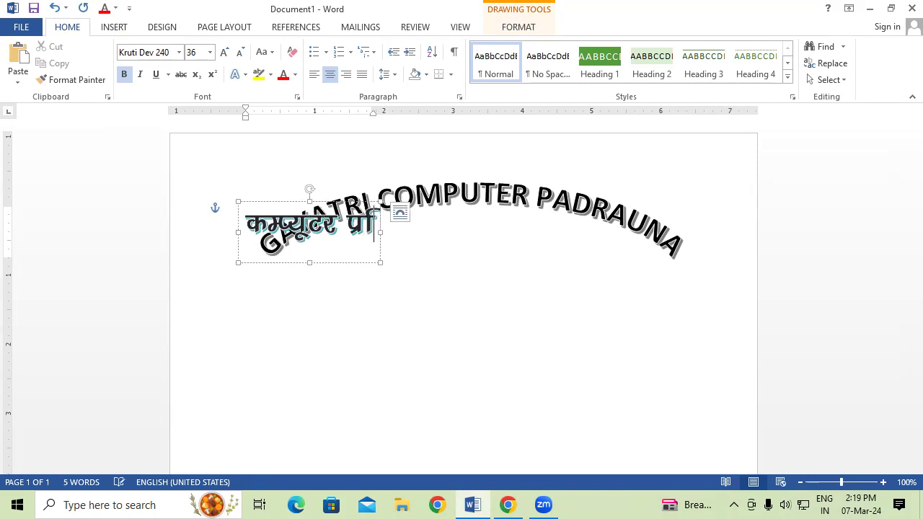
text(/)
key(BackSpace)
key(BackSpace)
text(f{k)
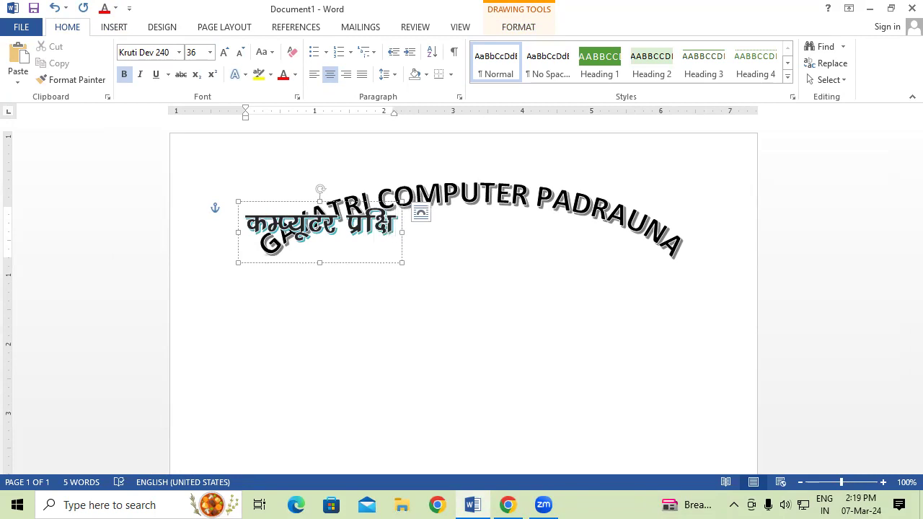
key(BackSpace)
key(BackSpace)
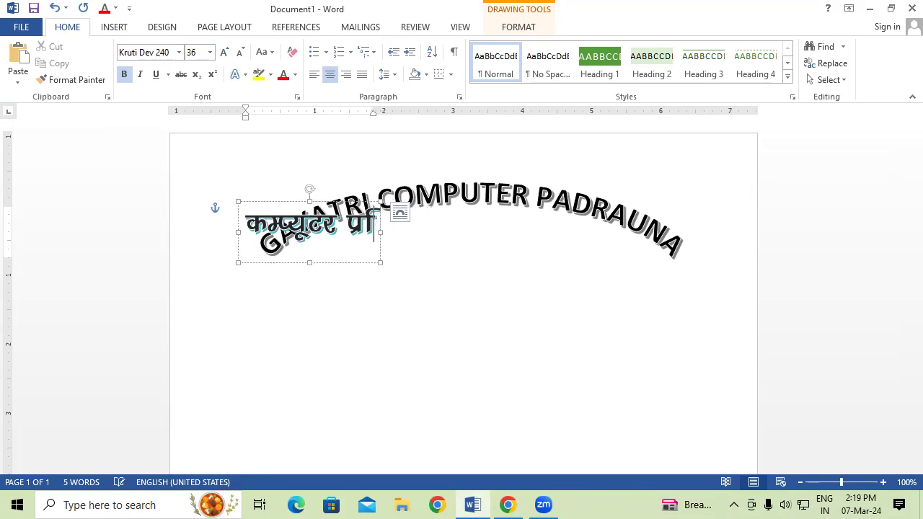
text('k)
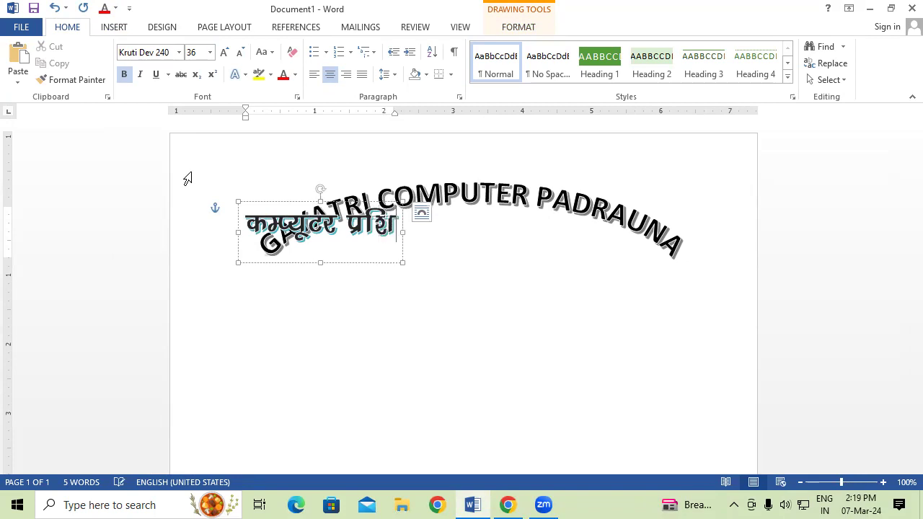
text({k.k ;)
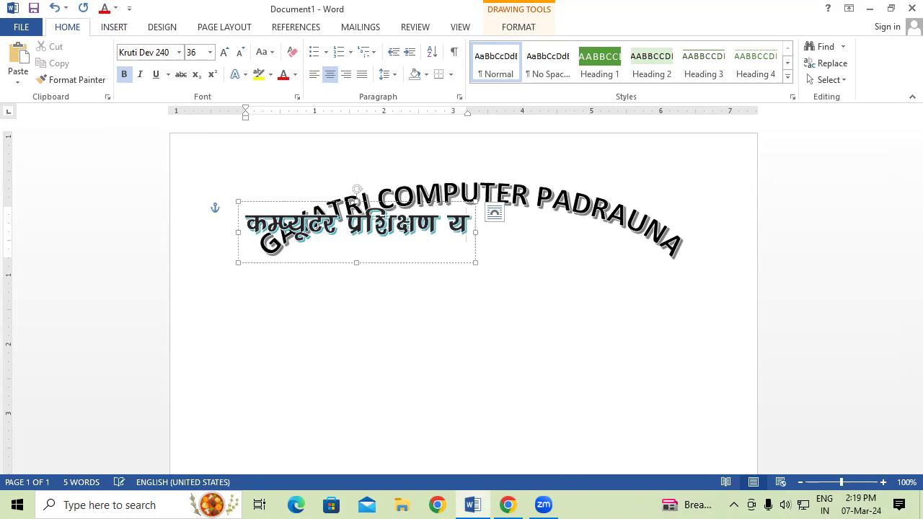
key(BackSpace)
text(la)
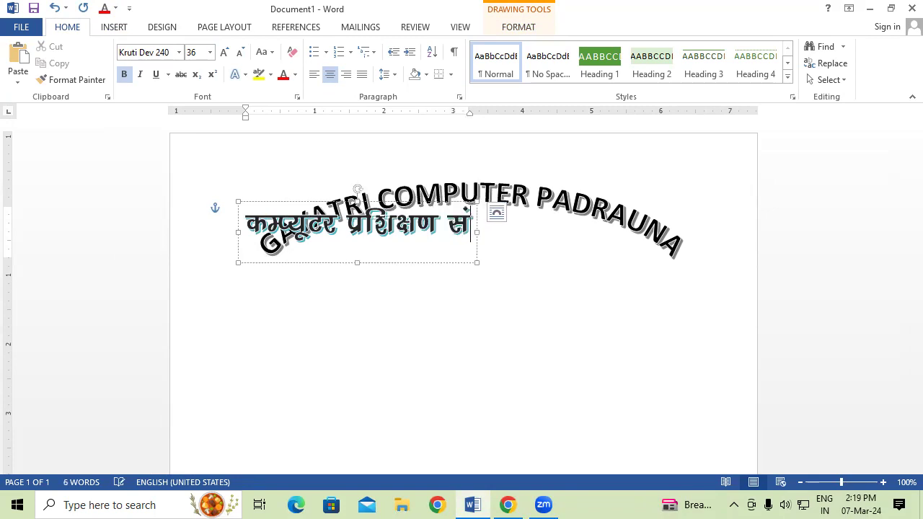
text(l~Fk)
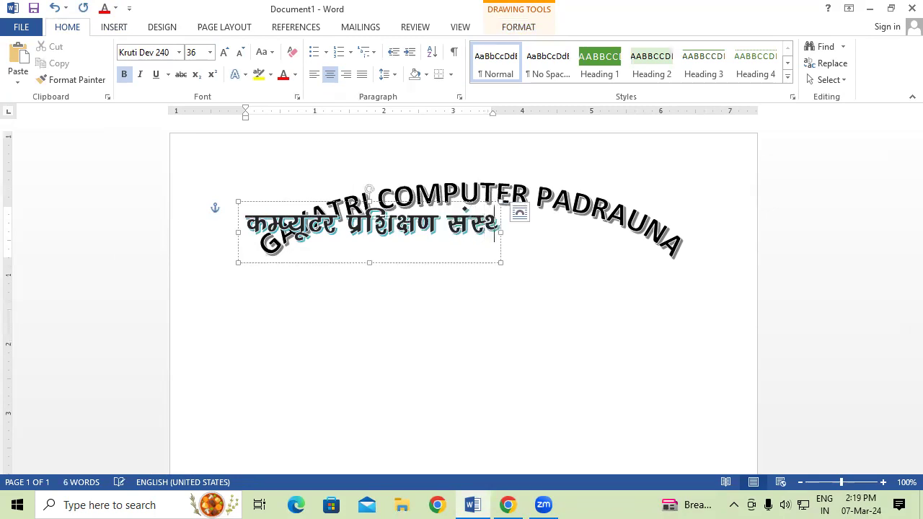
text(ku)
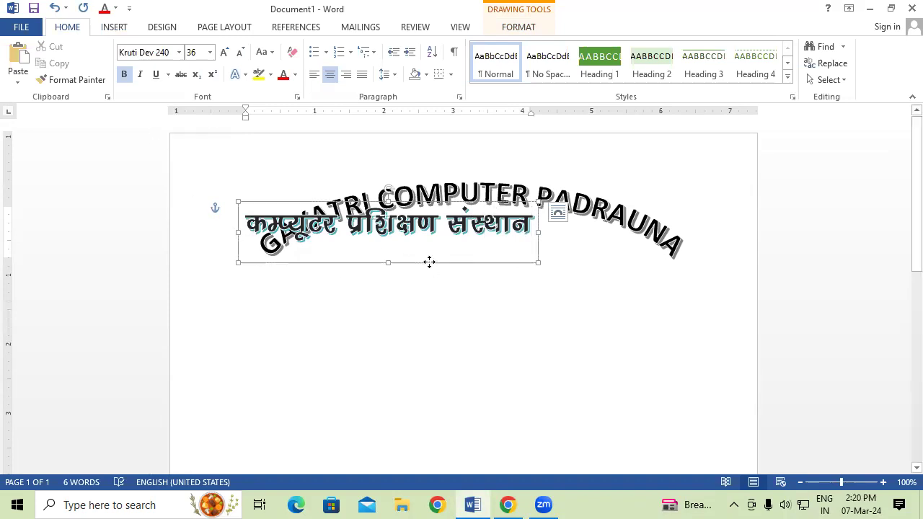
- Position the Hindi text box inside the title's arc and select its whole line
drag(429, 262, 489, 300)
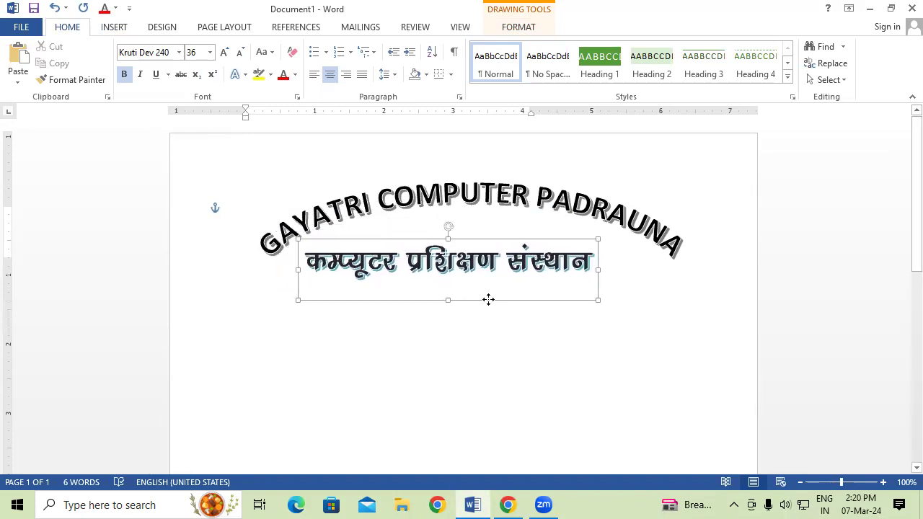
mouse_move(489, 299)
mouse_down()
mouse_move(570, 227)
mouse_move(495, 288)
mouse_move(513, 280)
mouse_move(503, 284)
mouse_up()
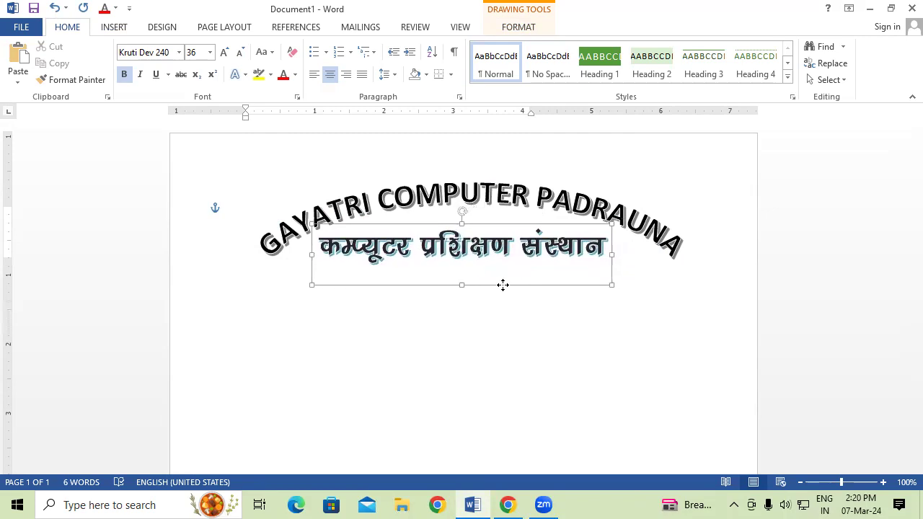
triple_click(495, 361)
click(457, 408)
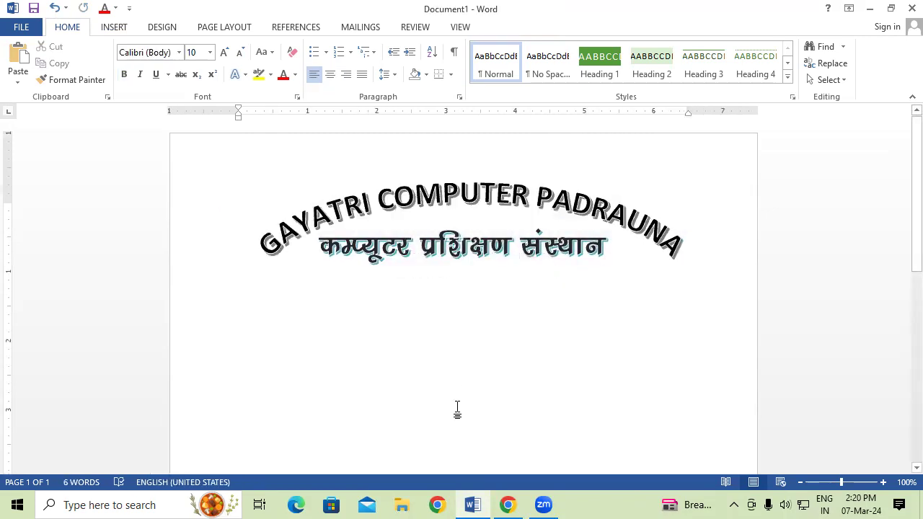
click(495, 232)
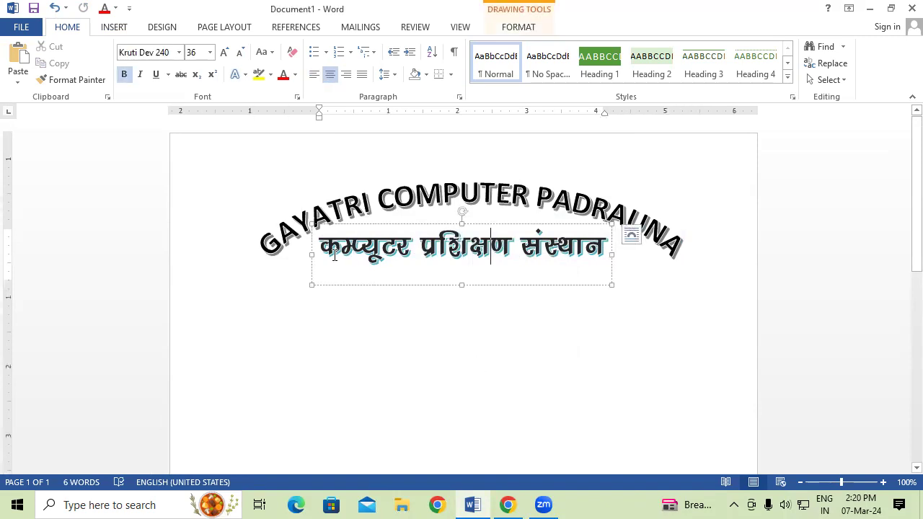
drag(318, 240, 612, 260)
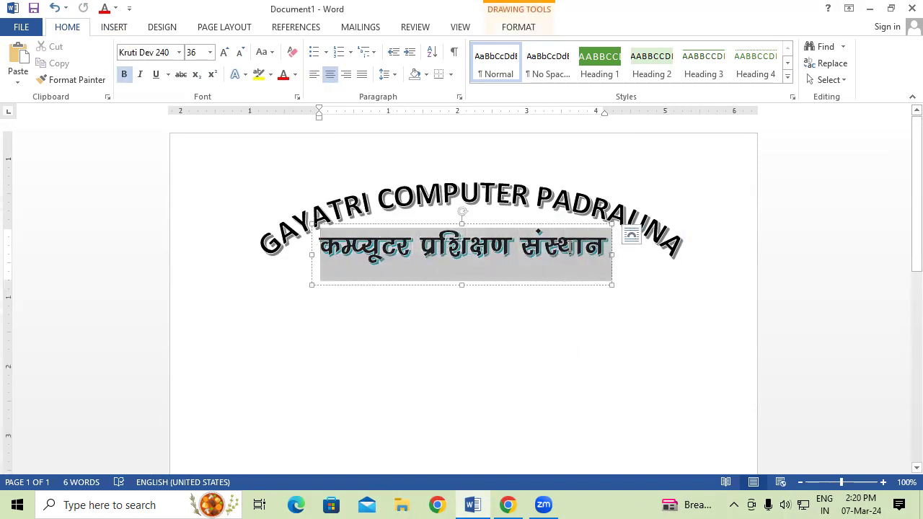
click(520, 26)
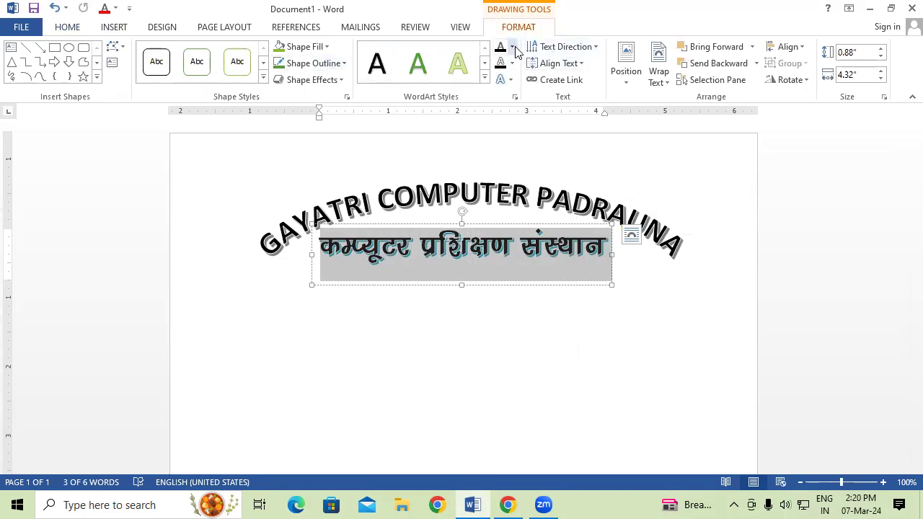
- Give the Hindi line a red text fill and deselect it
click(511, 46)
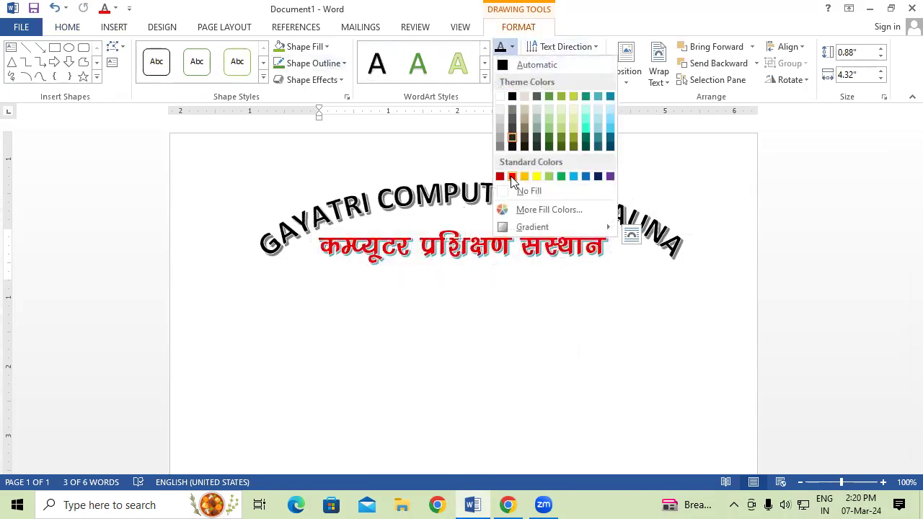
click(512, 177)
click(509, 317)
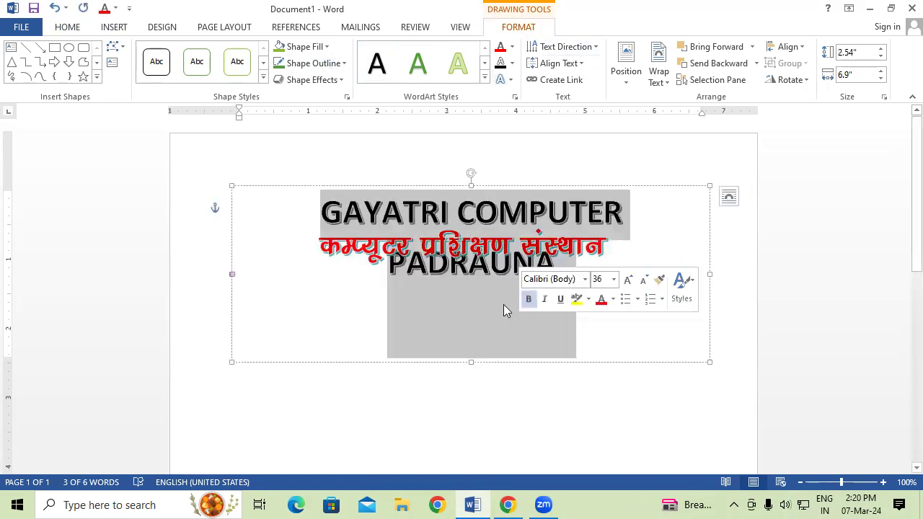
click(664, 400)
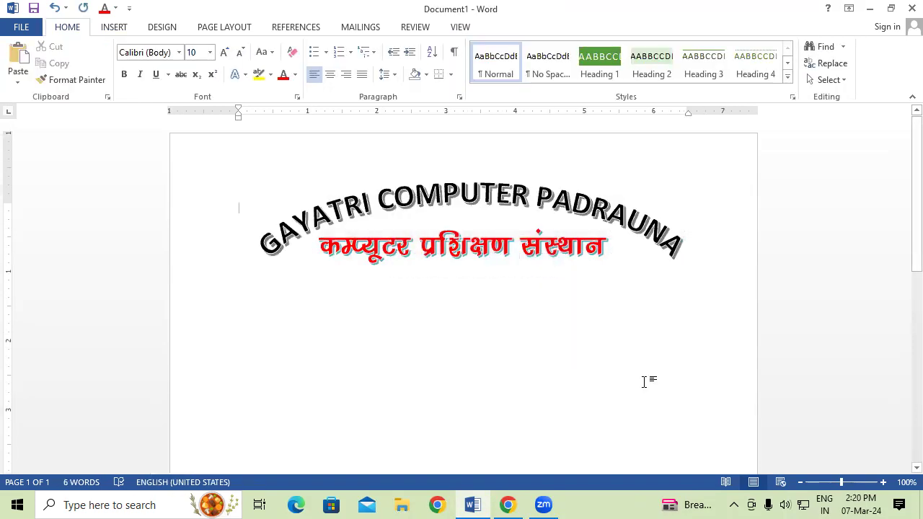
- Dismiss the WordArt gallery and place the insertion point on a blank line below the heading
click(112, 31)
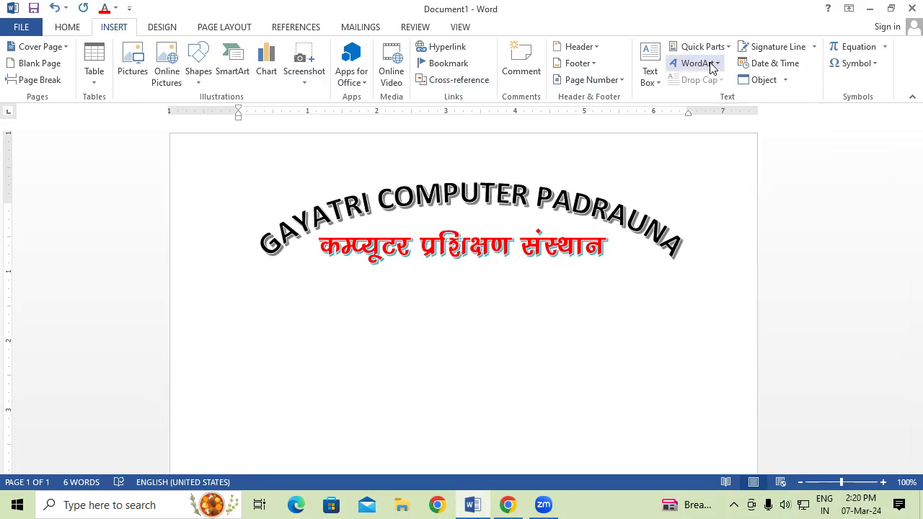
click(712, 65)
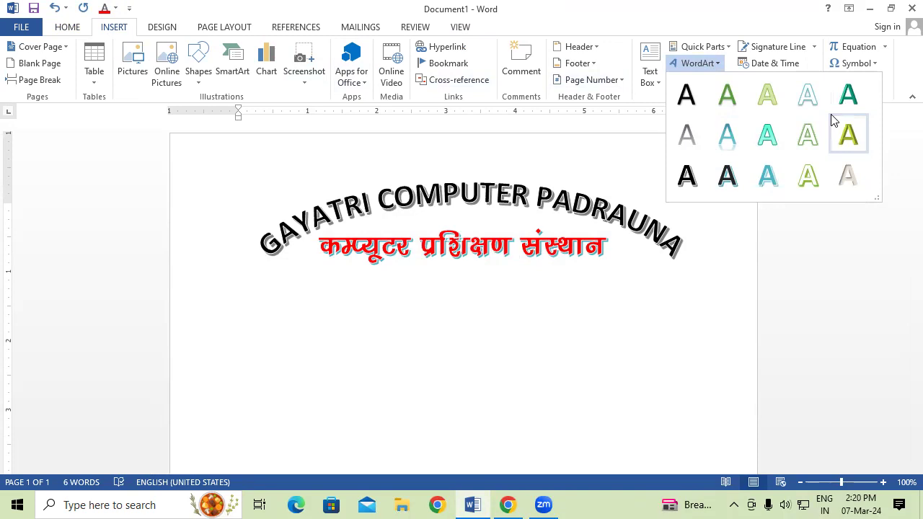
click(627, 329)
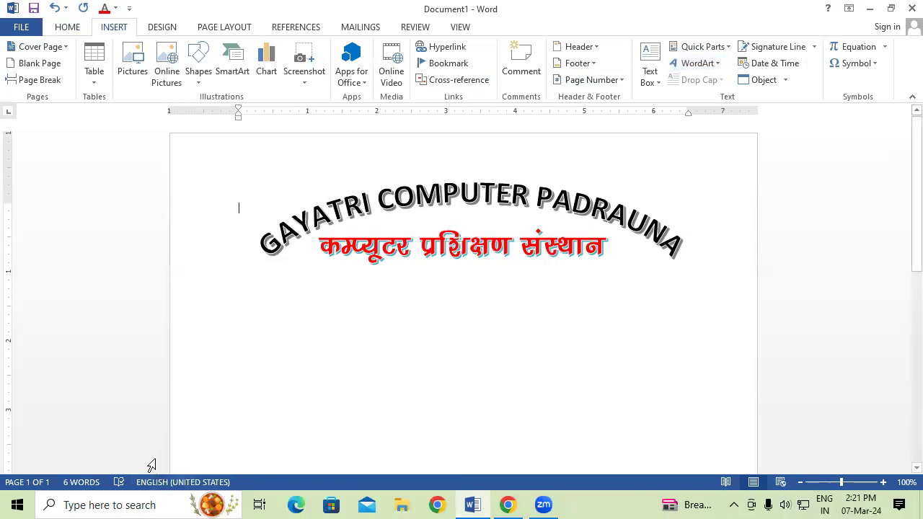
drag(243, 354, 313, 383)
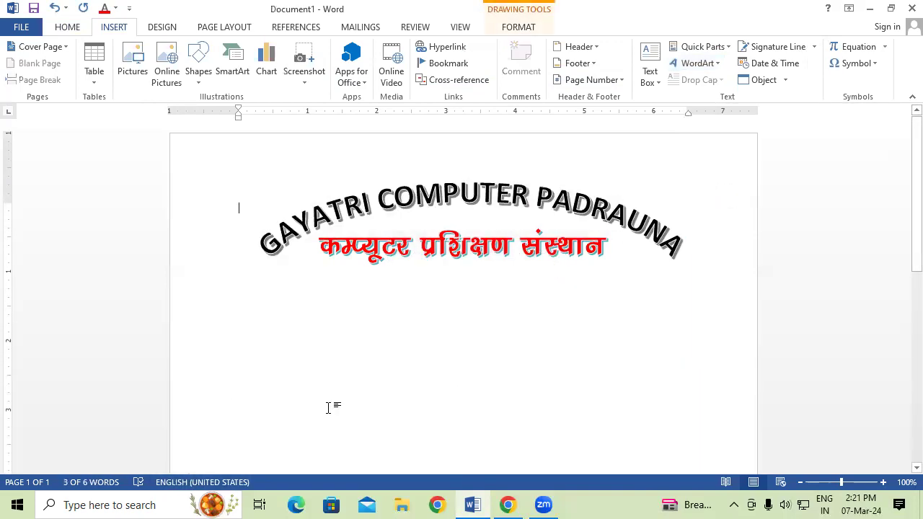
click(329, 408)
double_click(317, 395)
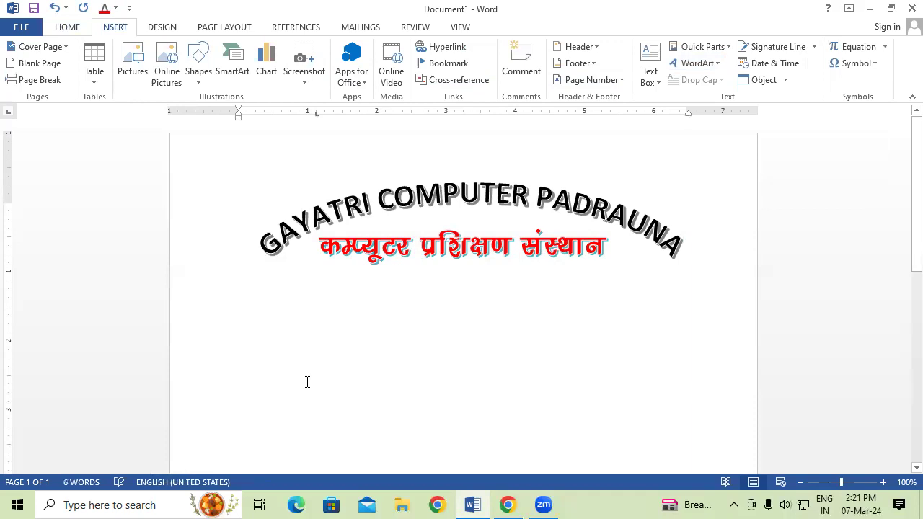
double_click(281, 388)
key(BackSpace)
- Generate five sample paragraphs with =rand() and enlarge their font size two steps
text(=ra)
text(nd()
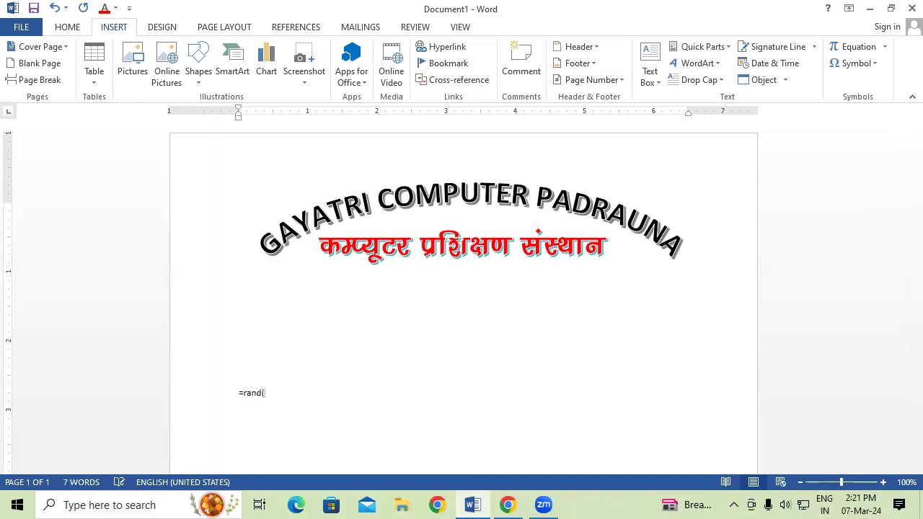
key(Return)
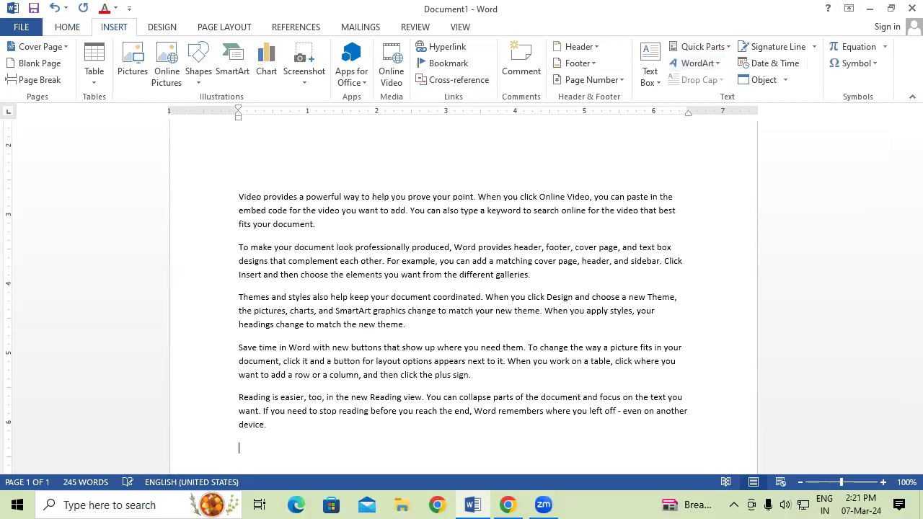
drag(238, 197, 685, 432)
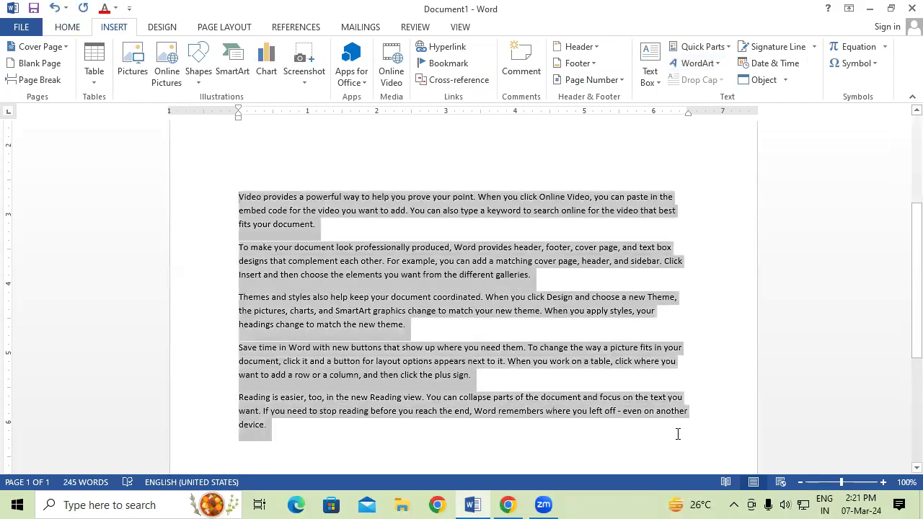
key(ctrl+shift+period)
key(ctrl+shift+period)
key(ctrl+shift+period)
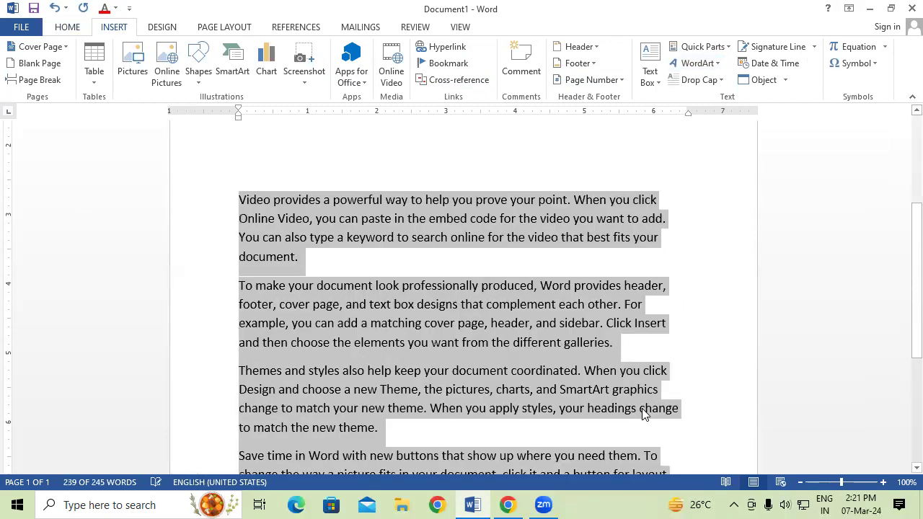
key(ctrl+shift+period)
key(ctrl+shift+period)
click(508, 330)
- Select the first sample paragraph
scroll(507, 329, up, 2)
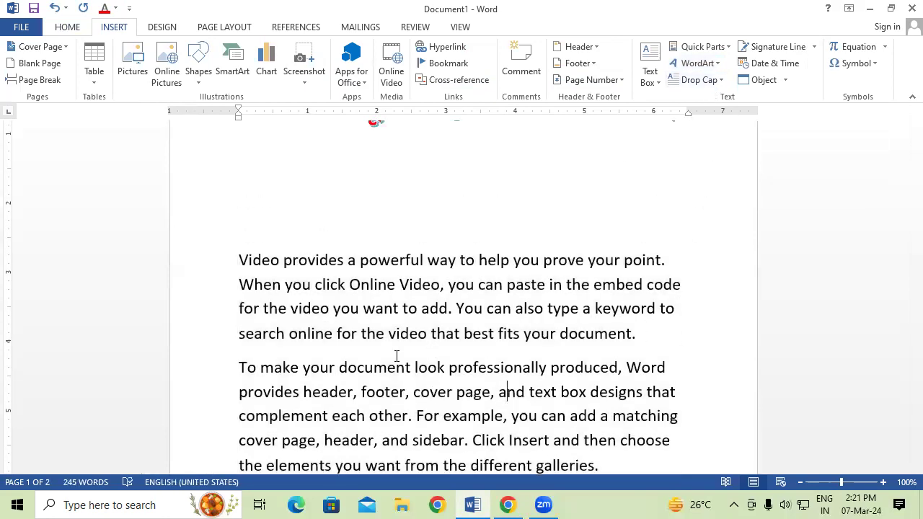
click(391, 340)
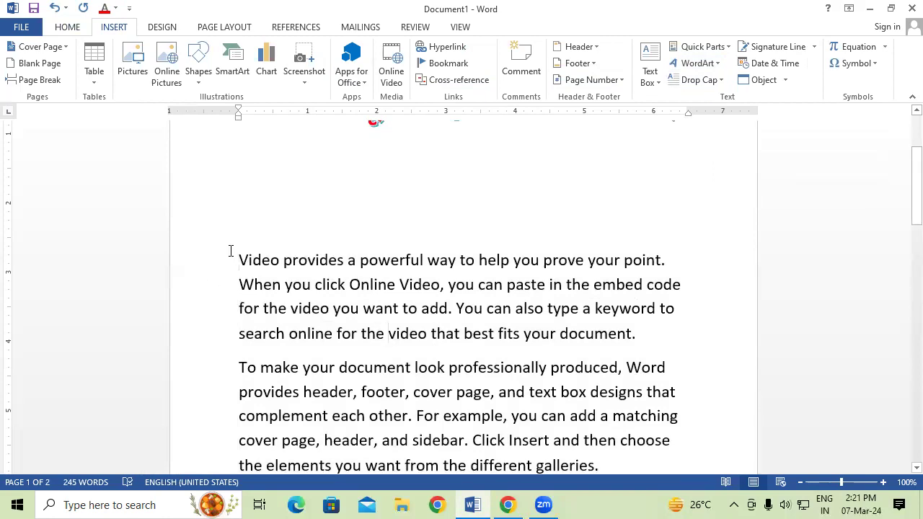
drag(231, 250, 712, 330)
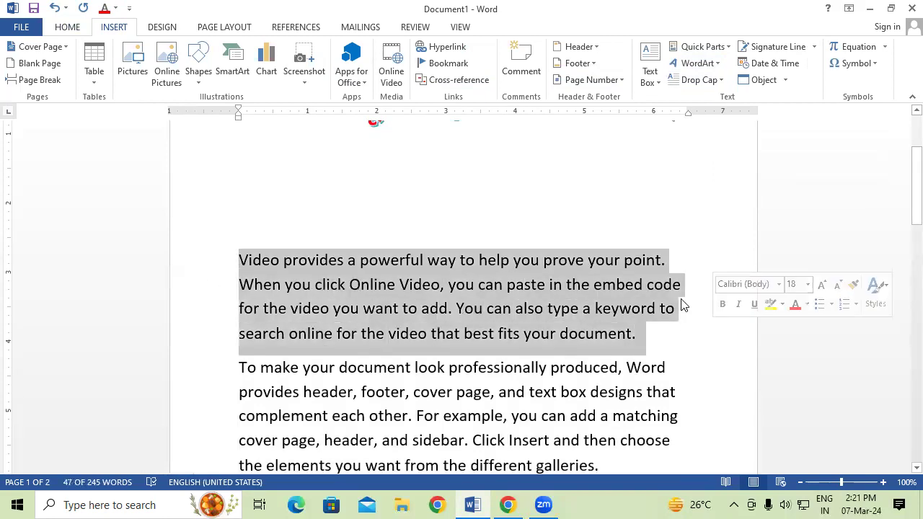
- Give the Video and To make paragraphs Dropped capitals
click(717, 81)
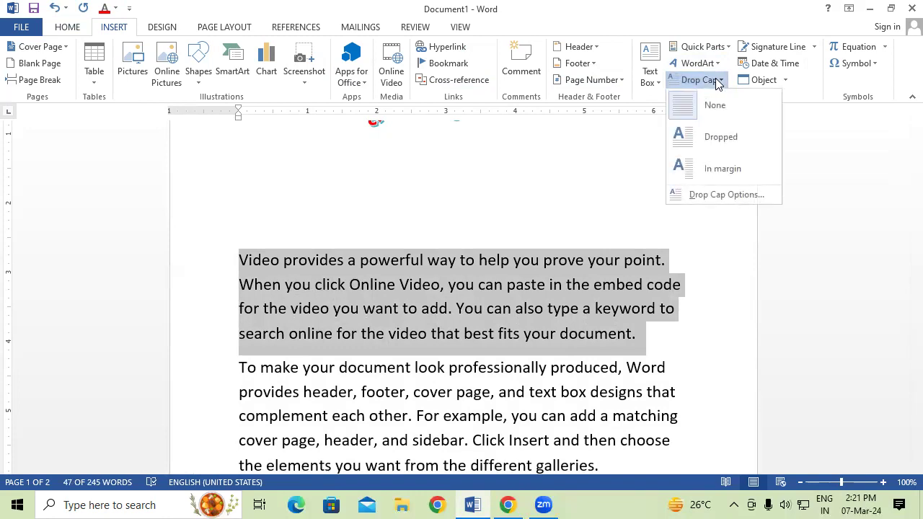
click(719, 138)
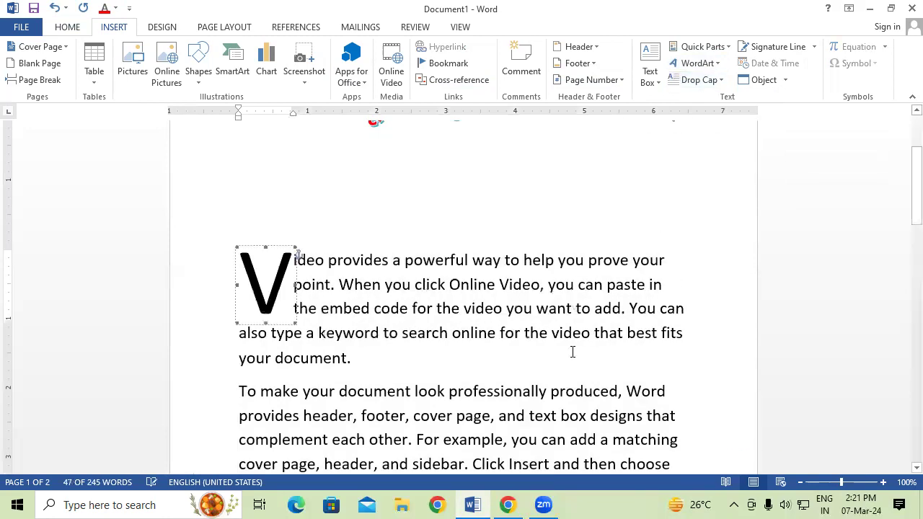
click(534, 421)
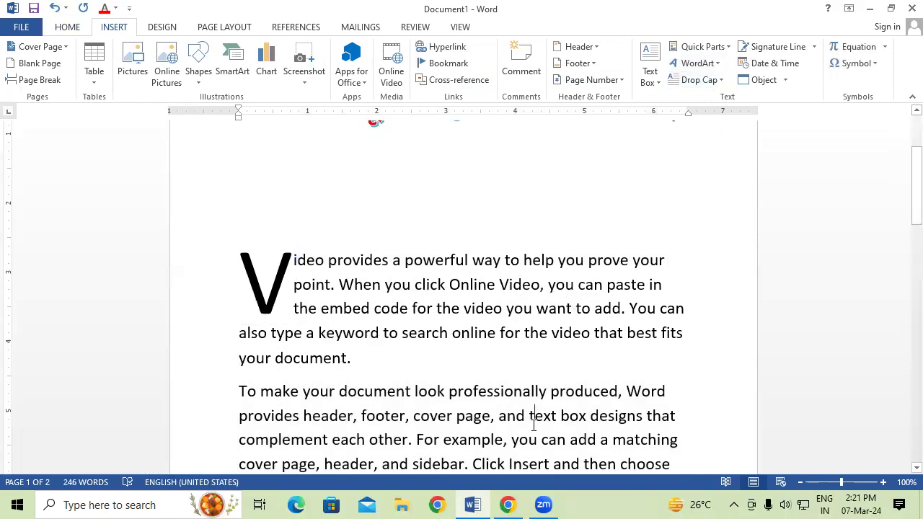
scroll(534, 421, down, 1)
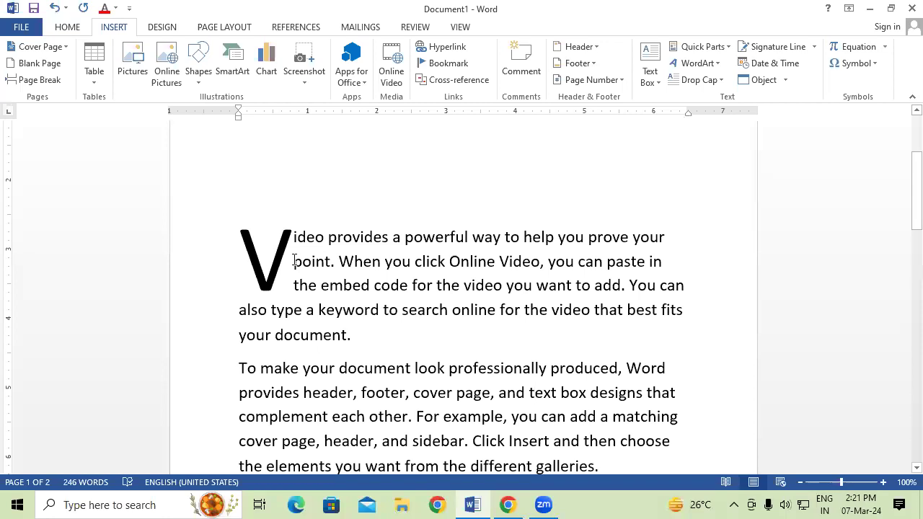
scroll(400, 202, down, 2)
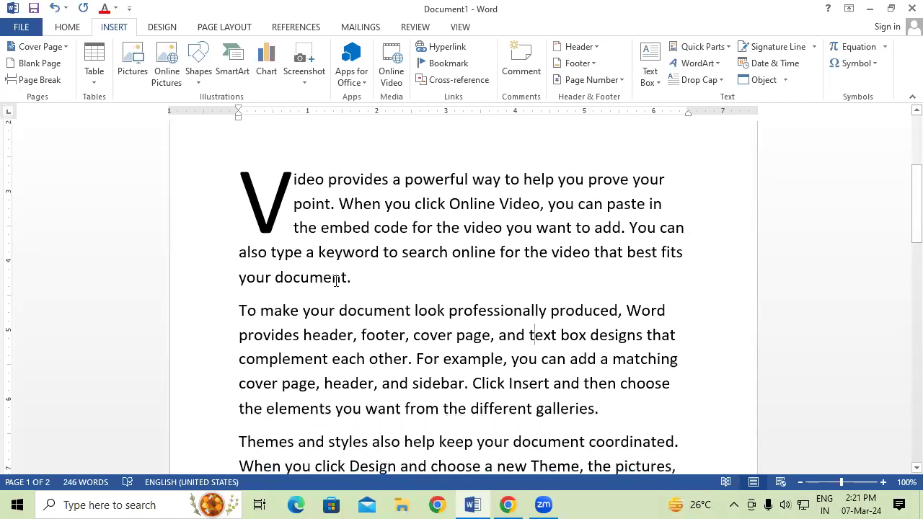
drag(238, 310, 641, 411)
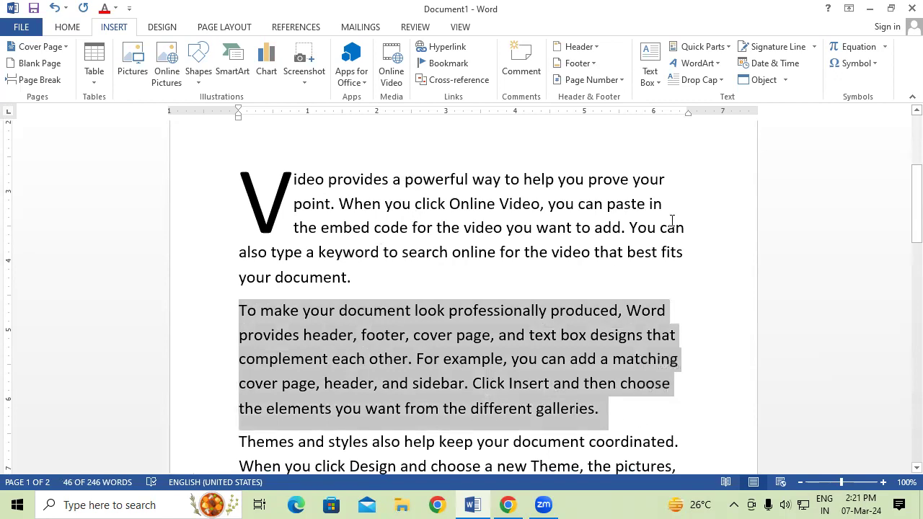
click(718, 81)
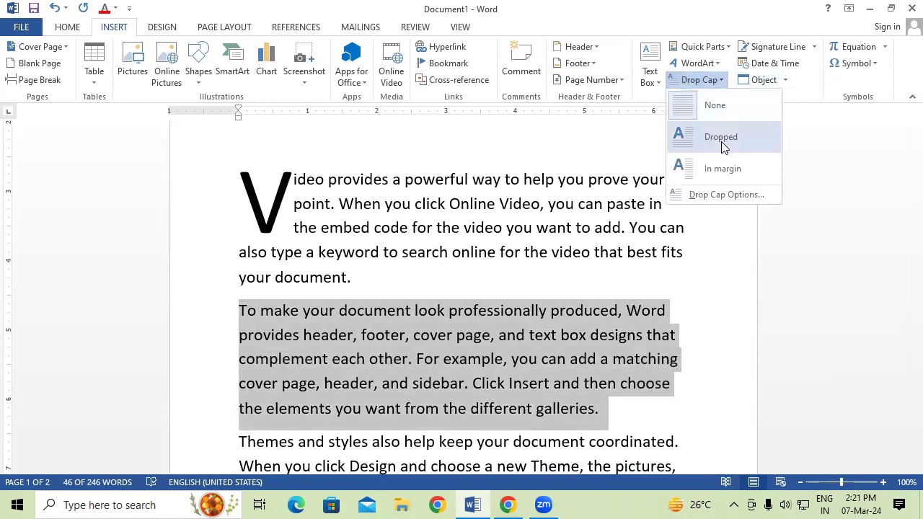
click(710, 137)
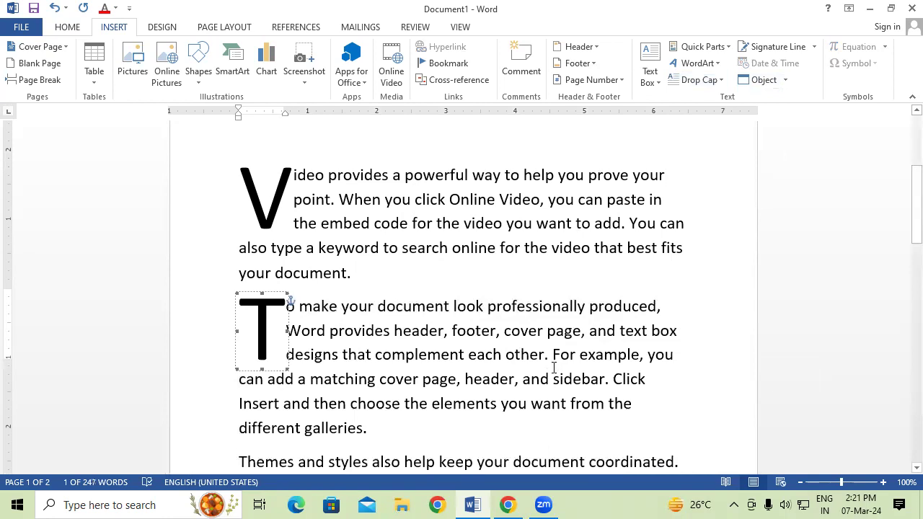
- Give the Themes paragraph a Dropped capital as well
scroll(554, 369, down, 1)
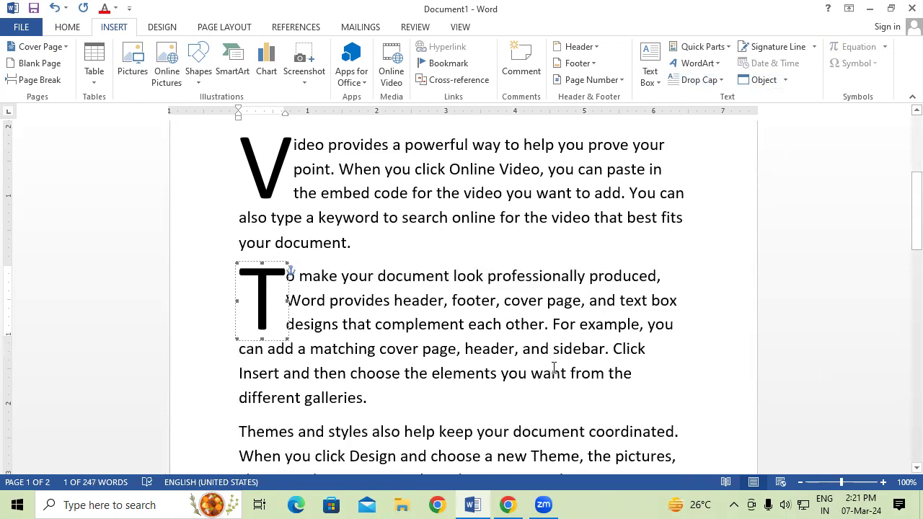
scroll(554, 369, down, 1)
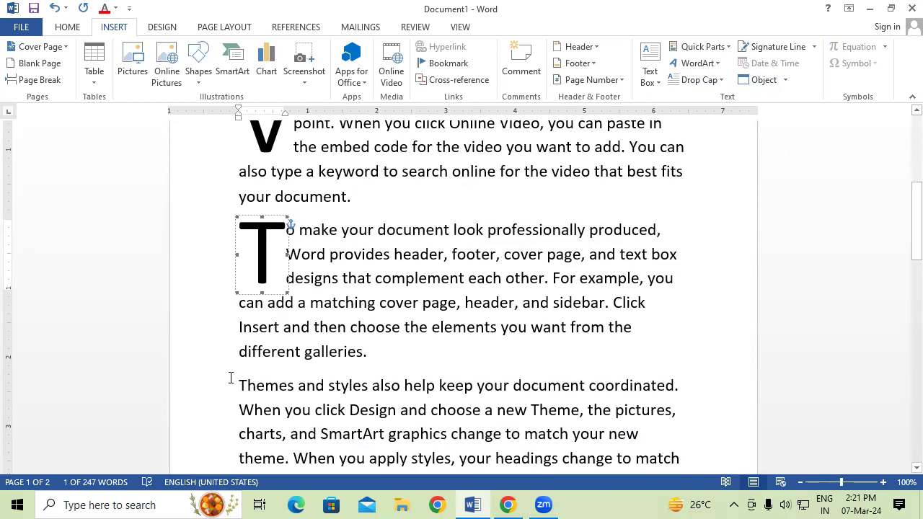
drag(232, 382, 671, 409)
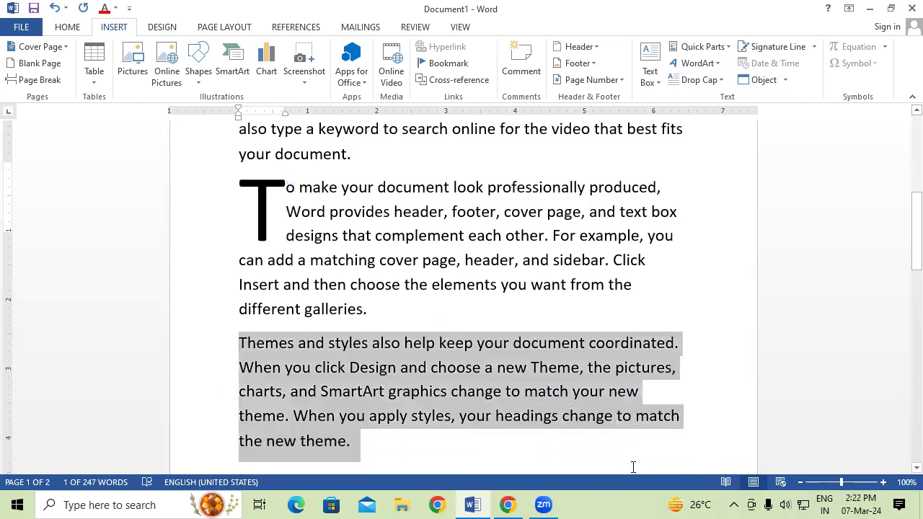
click(713, 81)
click(717, 139)
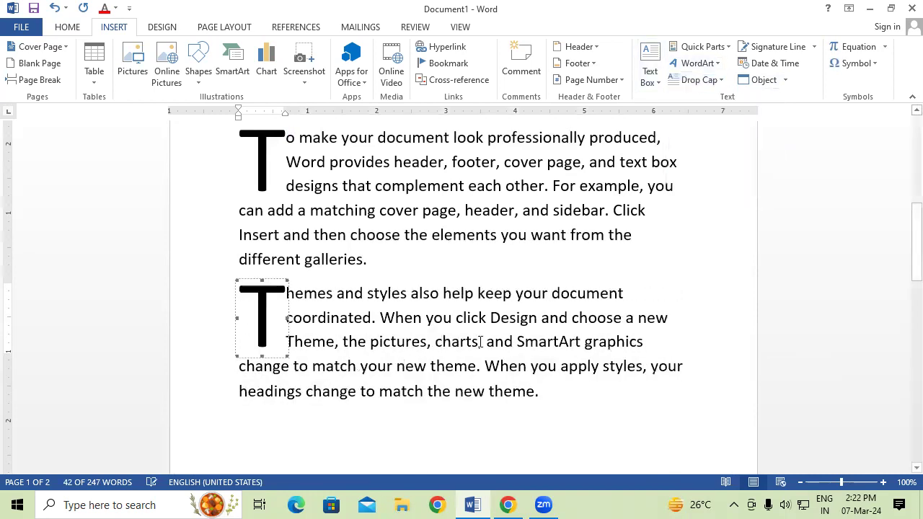
scroll(482, 346, up, 1)
scroll(482, 346, up, 3)
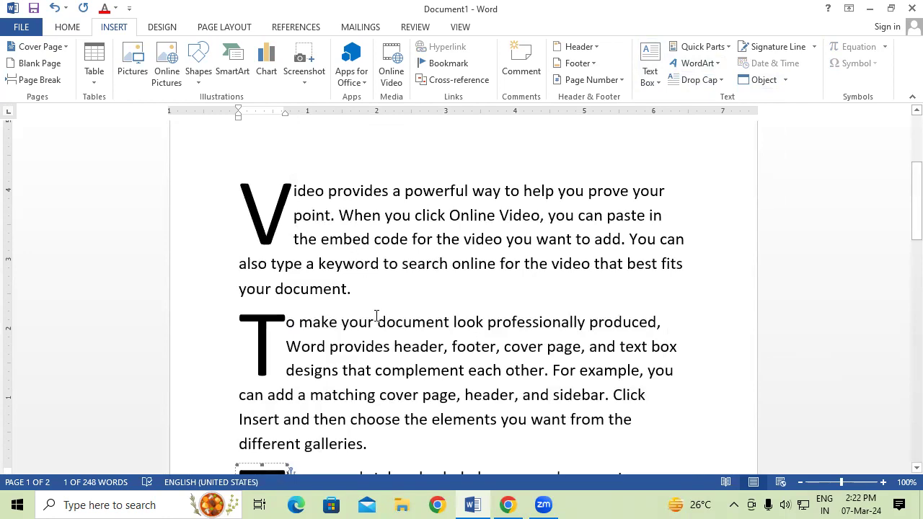
scroll(381, 318, down, 1)
scroll(381, 318, down, 1)
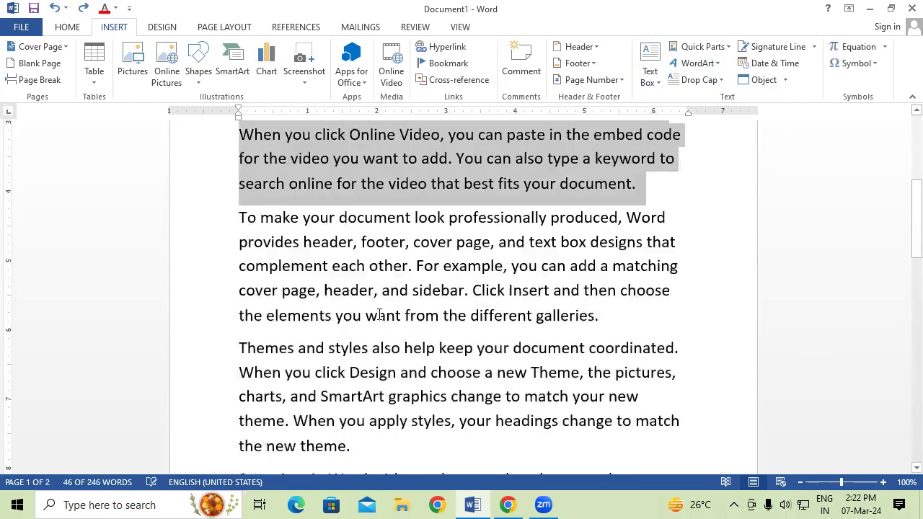
- Set the Video provides paragraph's drop cap to In margin
click(332, 299)
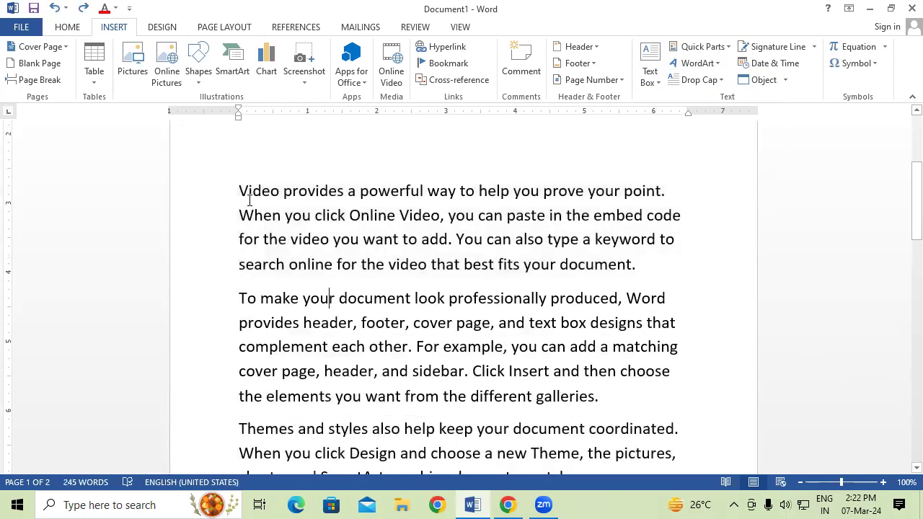
drag(239, 190, 699, 264)
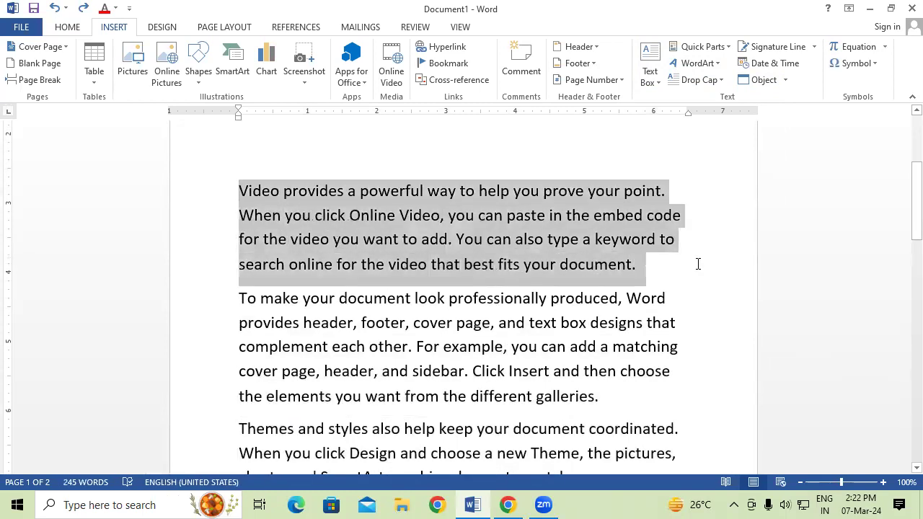
click(714, 82)
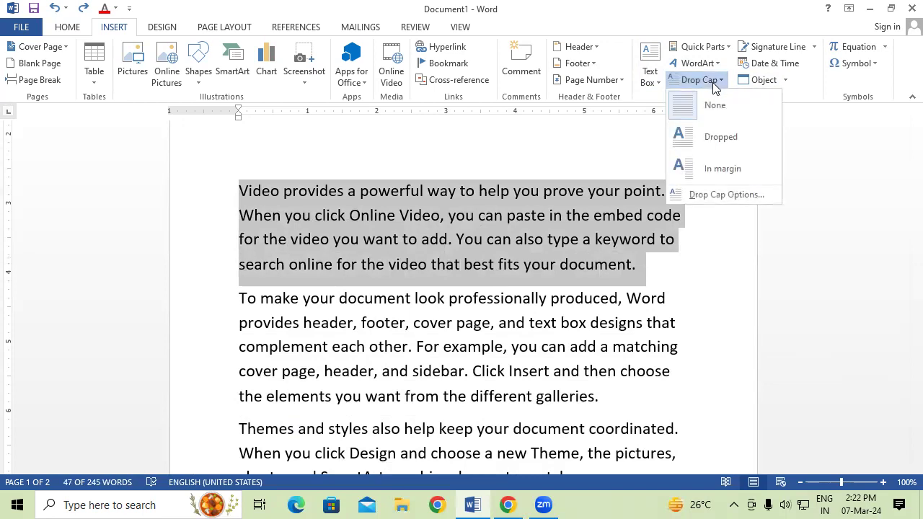
click(733, 177)
click(570, 264)
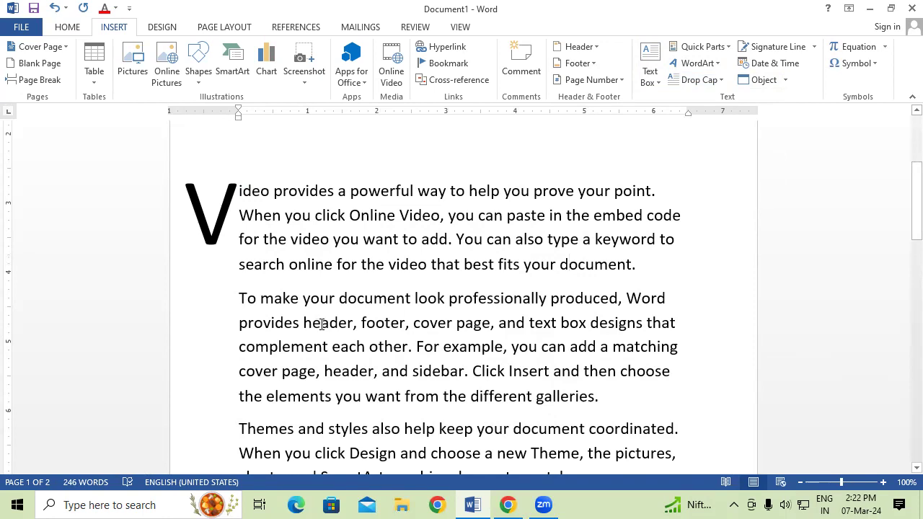
- Set In margin drop caps on the To make and Themes paragraphs
scroll(321, 324, down, 1)
drag(238, 275, 685, 376)
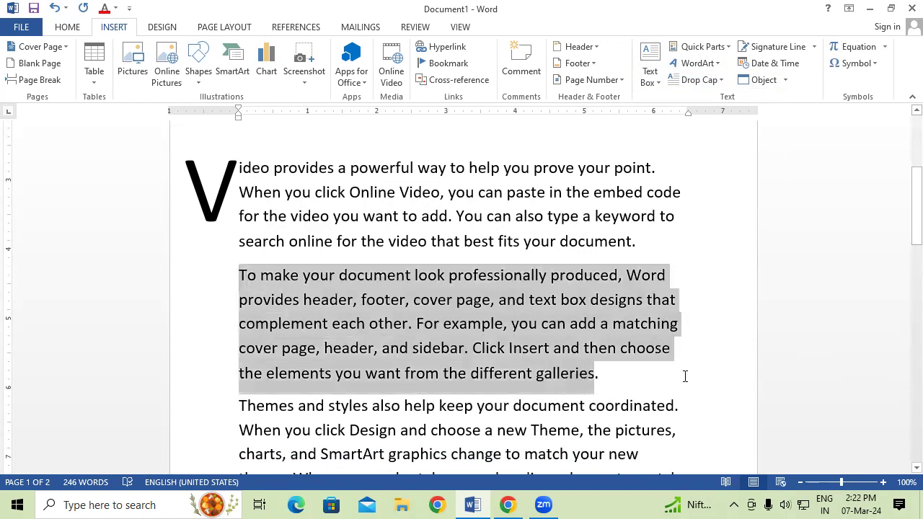
click(714, 84)
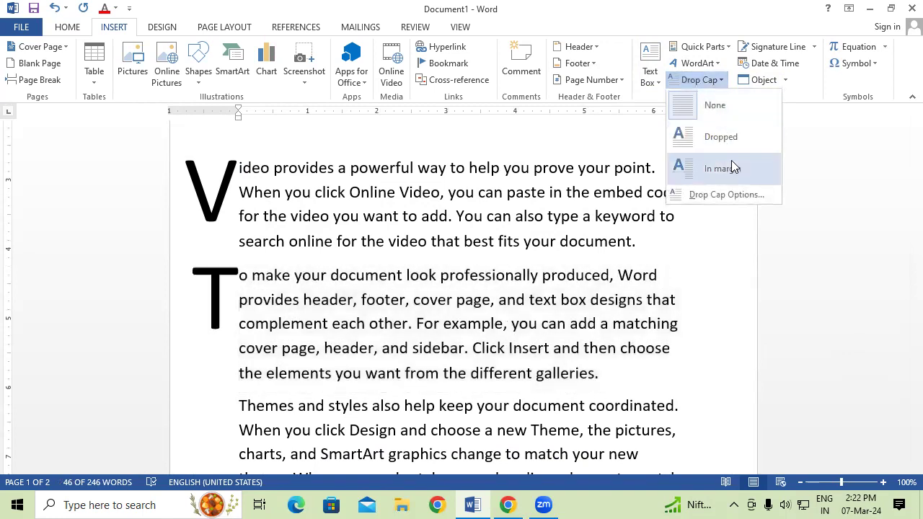
click(731, 167)
scroll(553, 368, down, 5)
drag(238, 288, 716, 388)
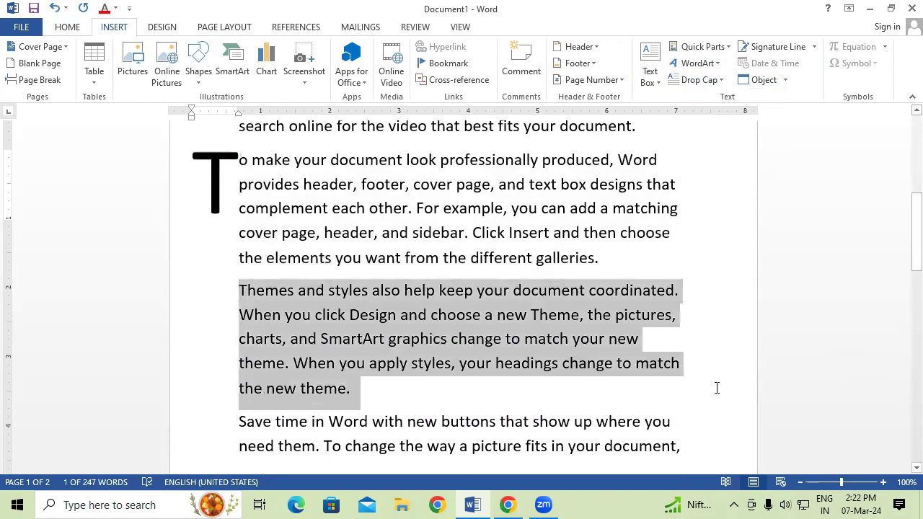
click(710, 81)
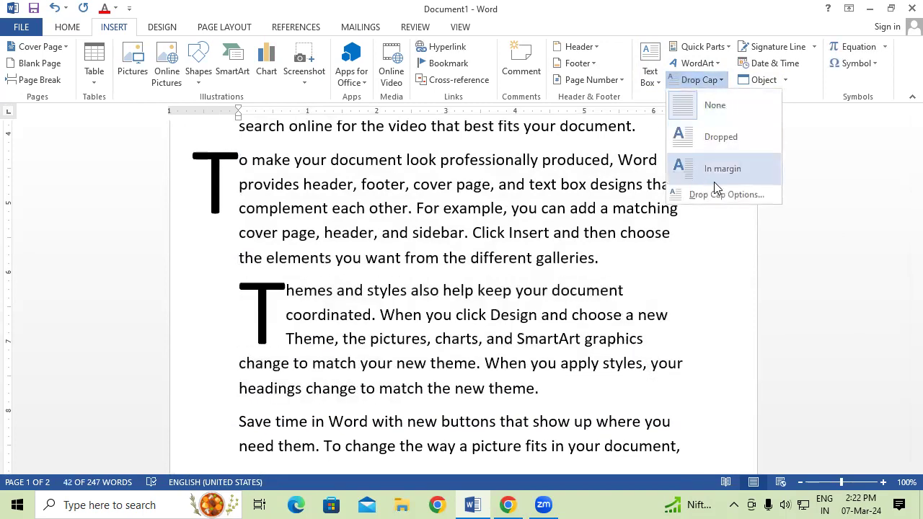
click(714, 180)
scroll(514, 265, up, 3)
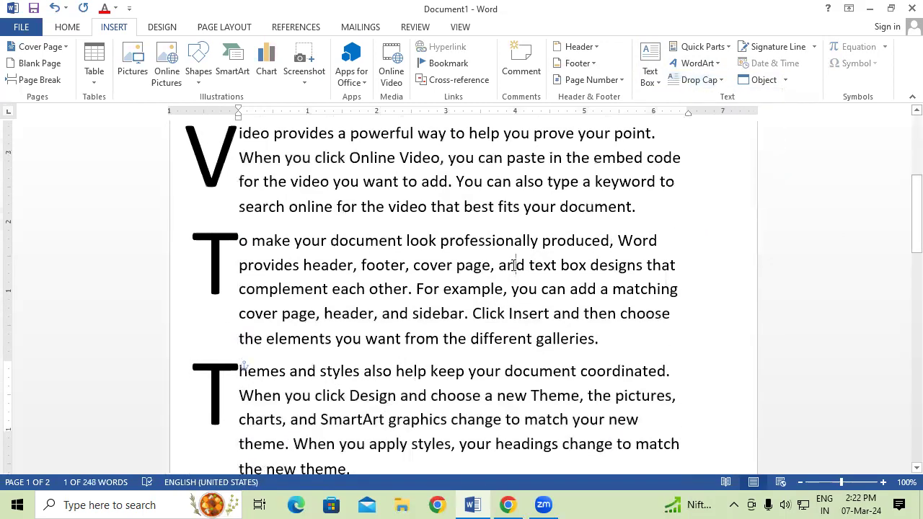
click(514, 265)
scroll(514, 265, up, 1)
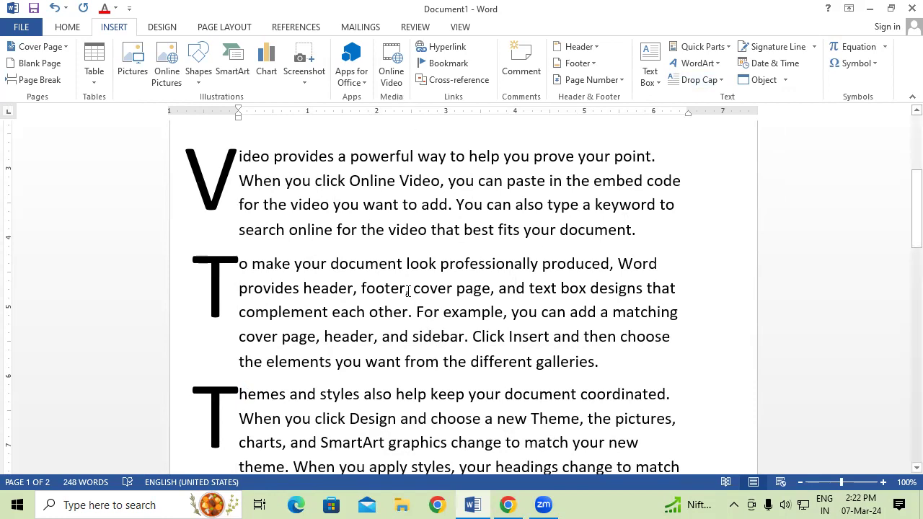
- Undo the three margin drop caps so the paragraphs start with normal-sized letters
key(ctrl+z)
key(ctrl+z)
key(ctrl+z)
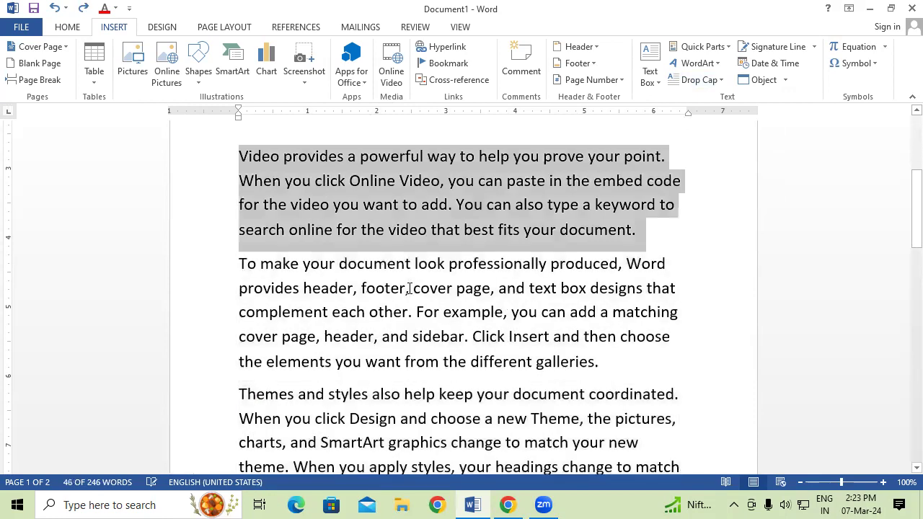
scroll(357, 282, up, 5)
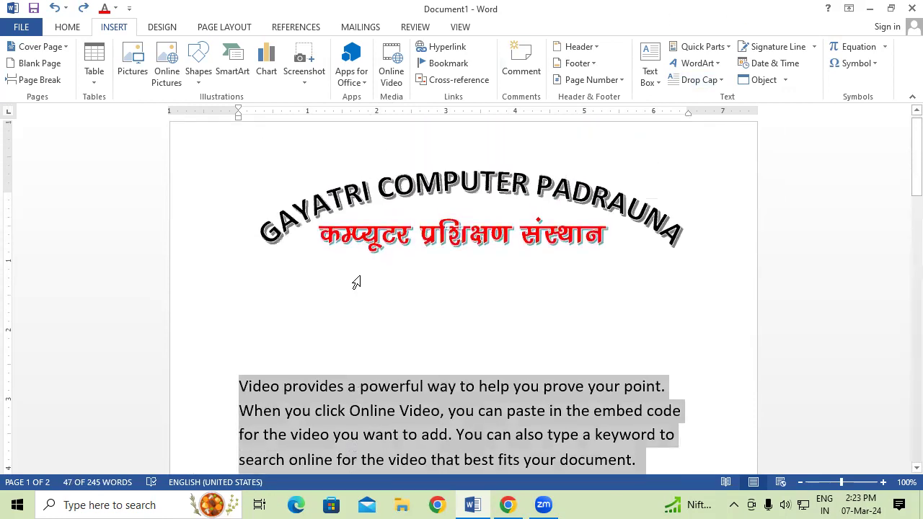
scroll(351, 308, down, 1)
- Delete the blank lines above 'Video' so it sits directly under the WordArt heading
click(264, 367)
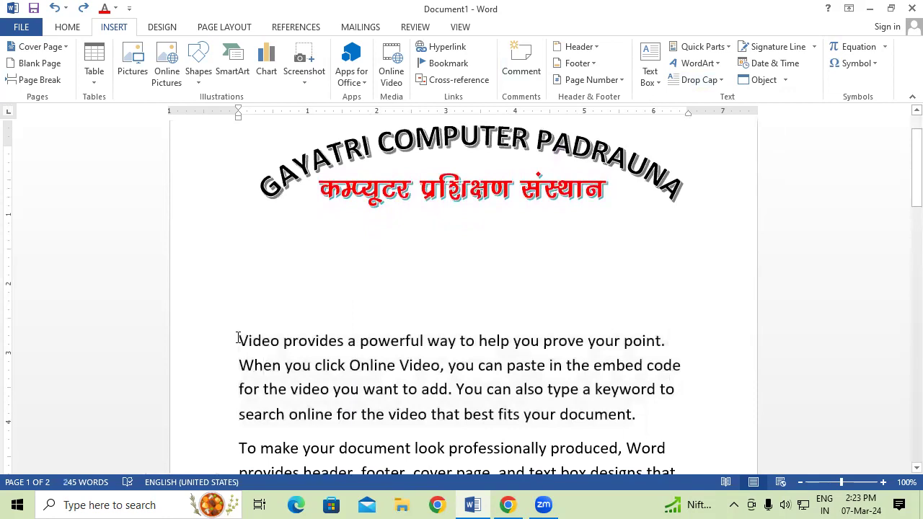
key(BackSpace)
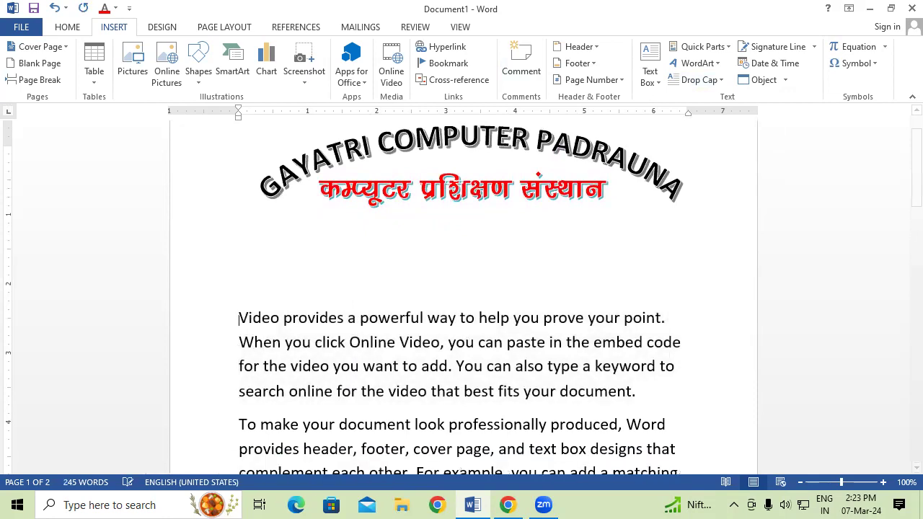
key(BackSpace)
key(BackSpace)
key(BackSpace)
scroll(345, 362, up, 1)
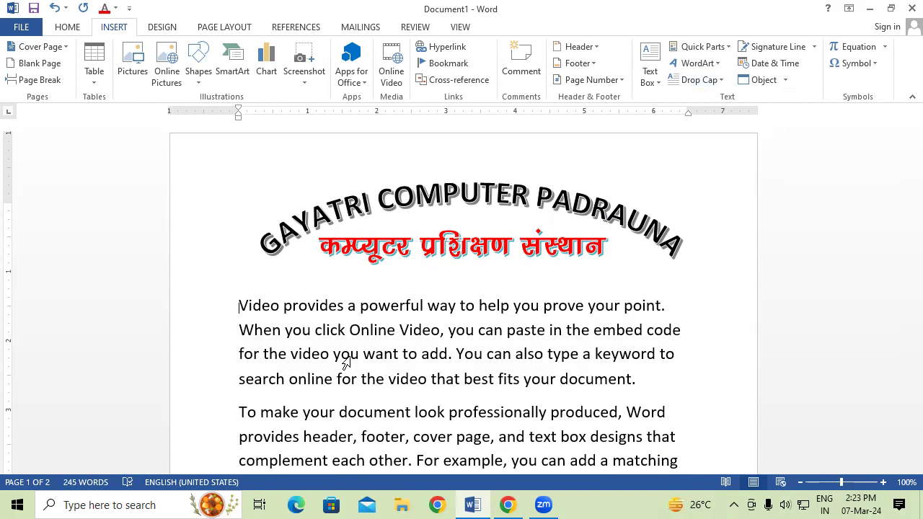
scroll(346, 363, down, 1)
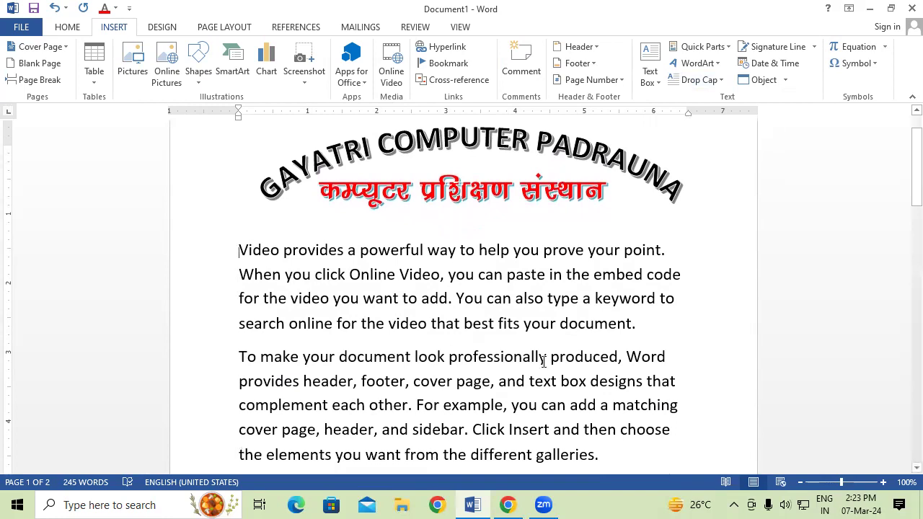
scroll(567, 309, down, 3)
scroll(567, 309, down, 2)
scroll(569, 303, down, 1)
scroll(568, 303, down, 1)
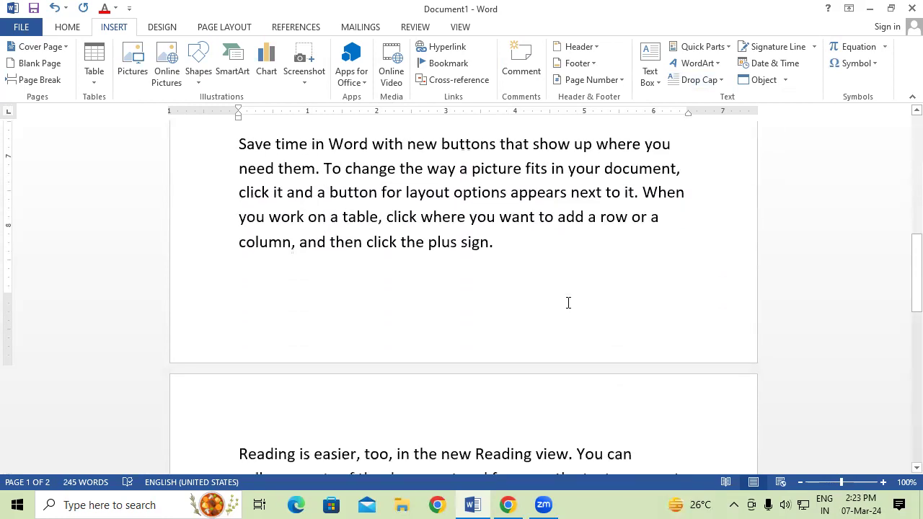
- Add a signature line after 'plus sign.' with the signer's name and the title Accountant
click(510, 255)
click(777, 47)
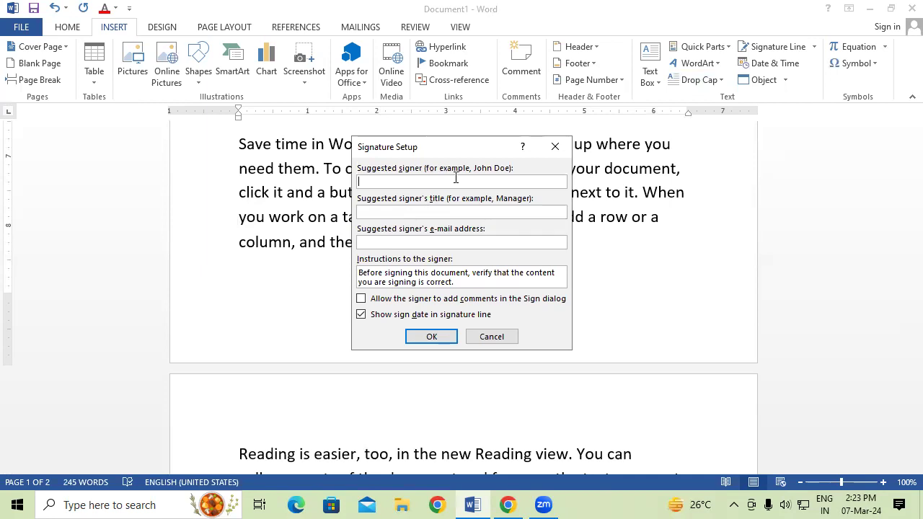
click(415, 210)
text(A)
text(ant)
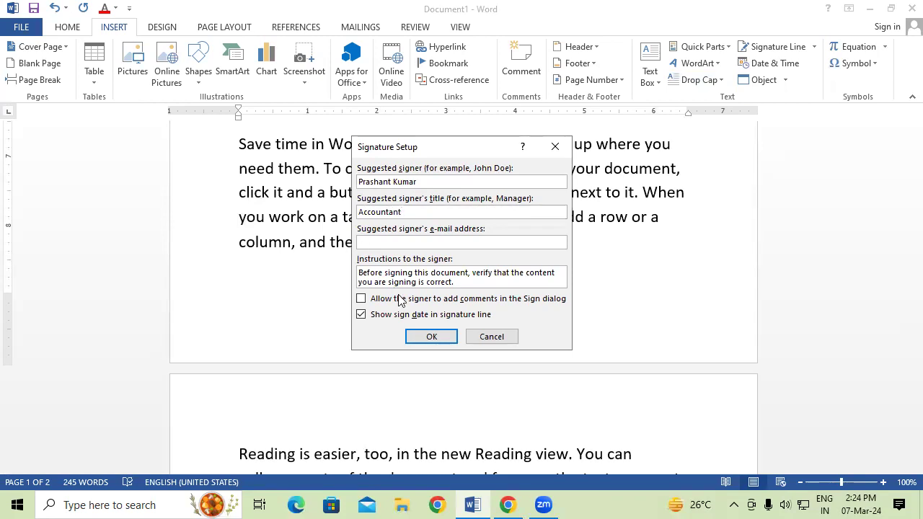
click(432, 336)
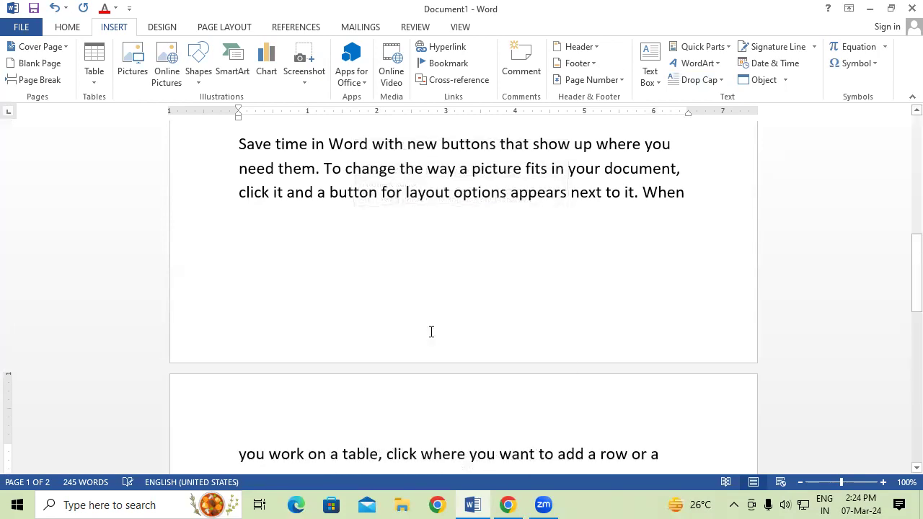
- Set the signature line's text wrapping to Behind Text
scroll(431, 329, down, 3)
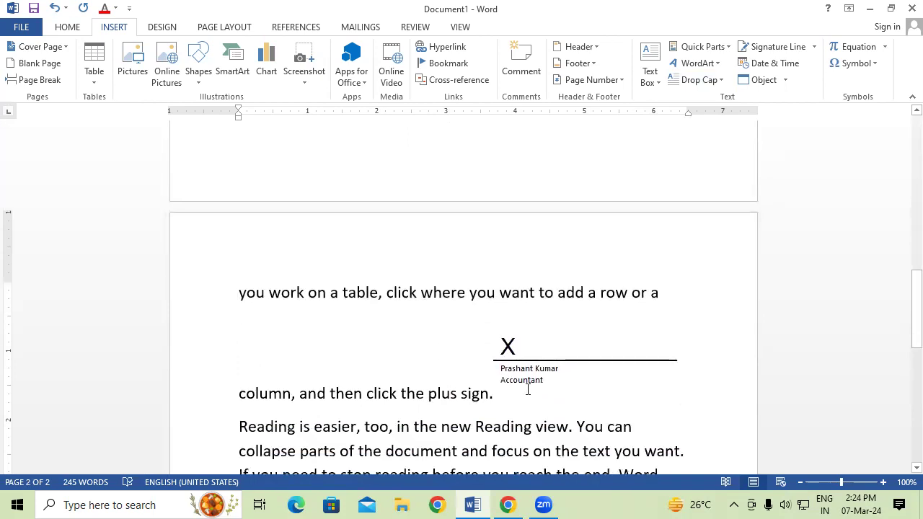
click(544, 359)
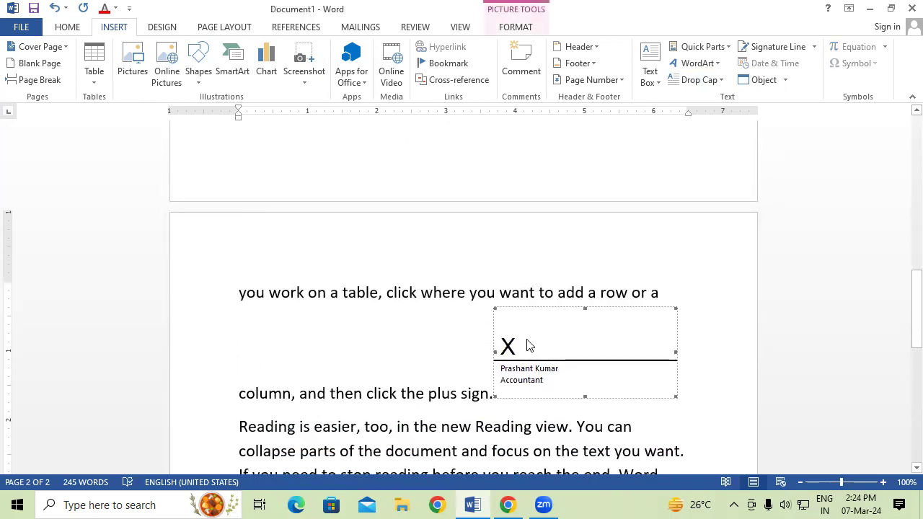
click(523, 30)
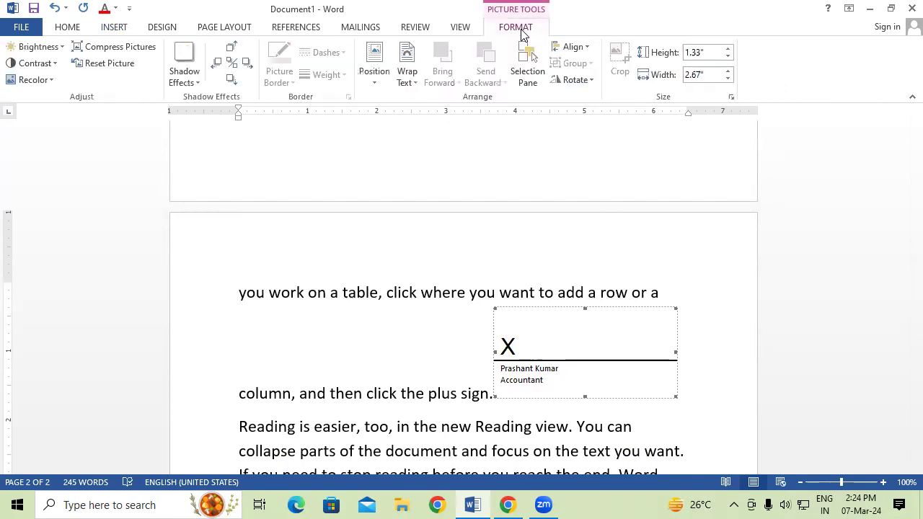
click(408, 72)
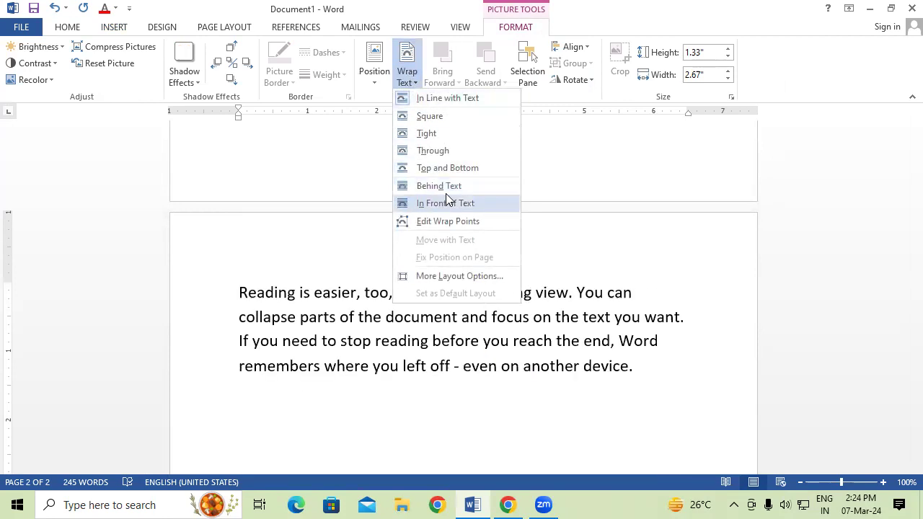
click(426, 186)
- Move the signature line below the 'Save time in Word' paragraph
scroll(557, 217, up, 4)
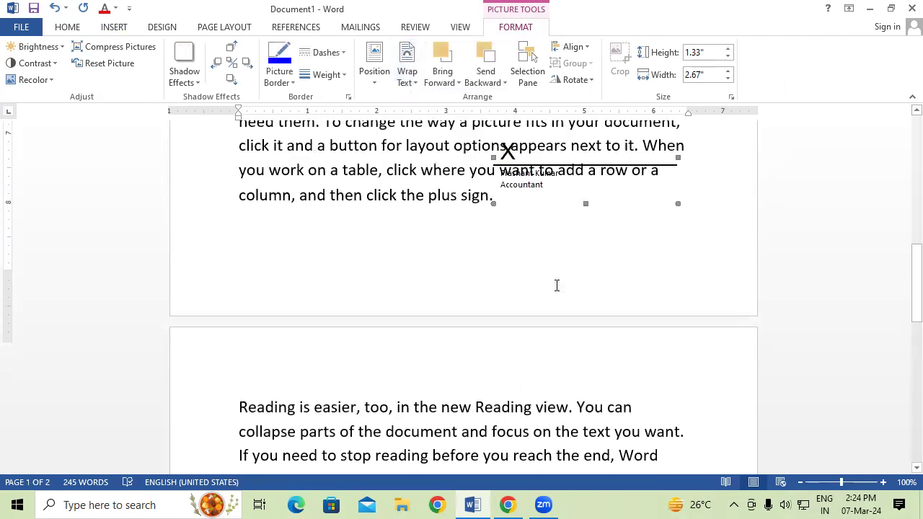
mouse_move(592, 252)
mouse_down()
mouse_move(598, 505)
mouse_move(668, 467)
mouse_up()
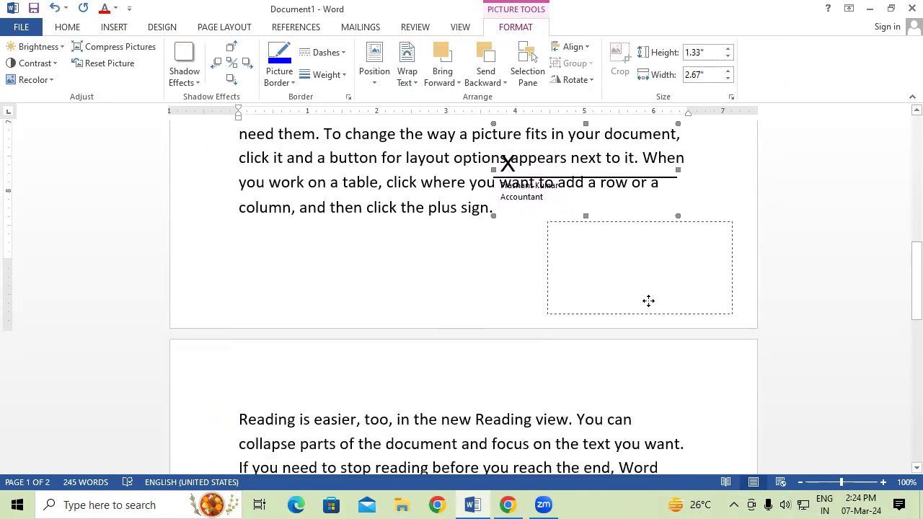
drag(636, 403, 648, 302)
click(662, 401)
scroll(662, 401, up, 1)
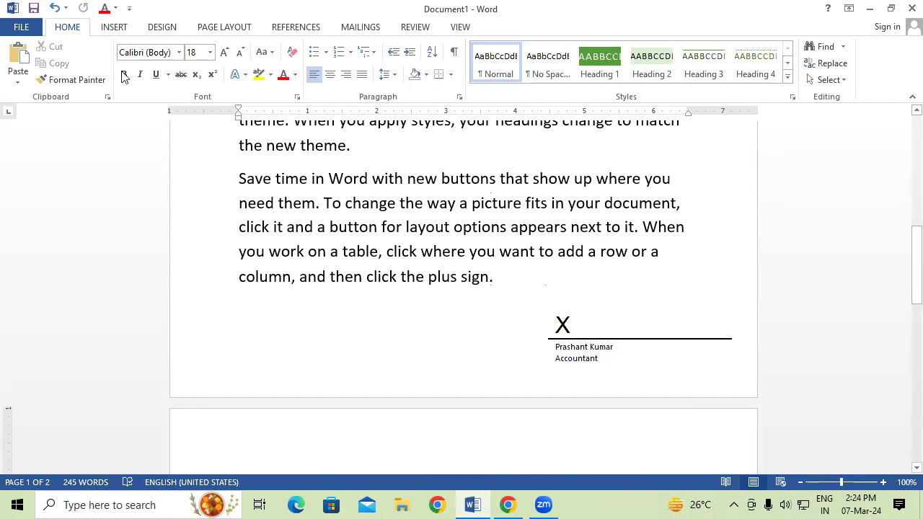
- Place the insertion point on the blank line below the 'Reading is easier' paragraph
click(110, 30)
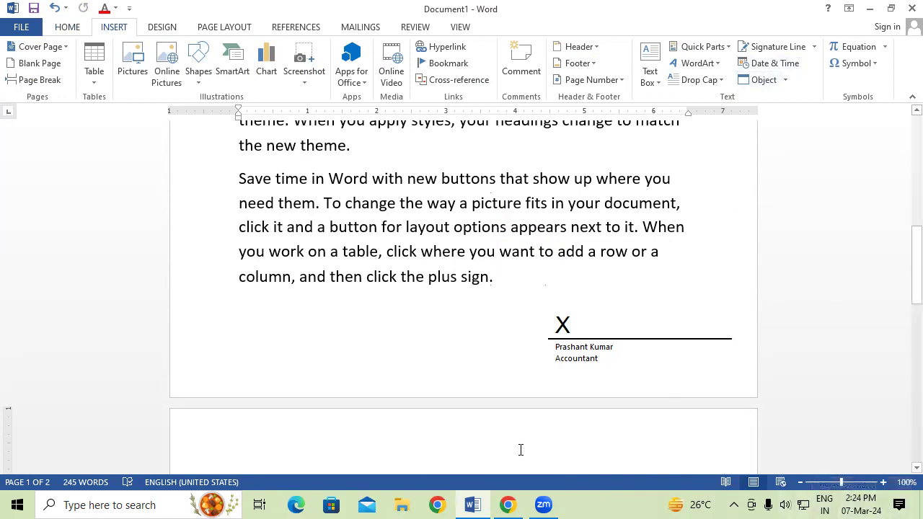
scroll(521, 450, down, 2)
scroll(526, 451, down, 1)
scroll(537, 453, down, 1)
scroll(548, 456, down, 2)
scroll(548, 456, down, 2)
click(260, 308)
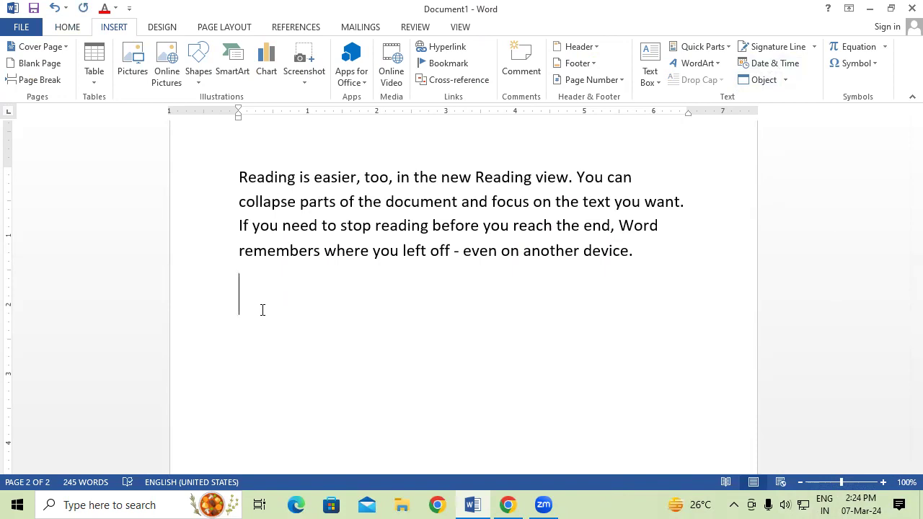
- Insert the date and time with seconds, 07-Mar-24 2:25:20 PM, and start a new line
click(770, 69)
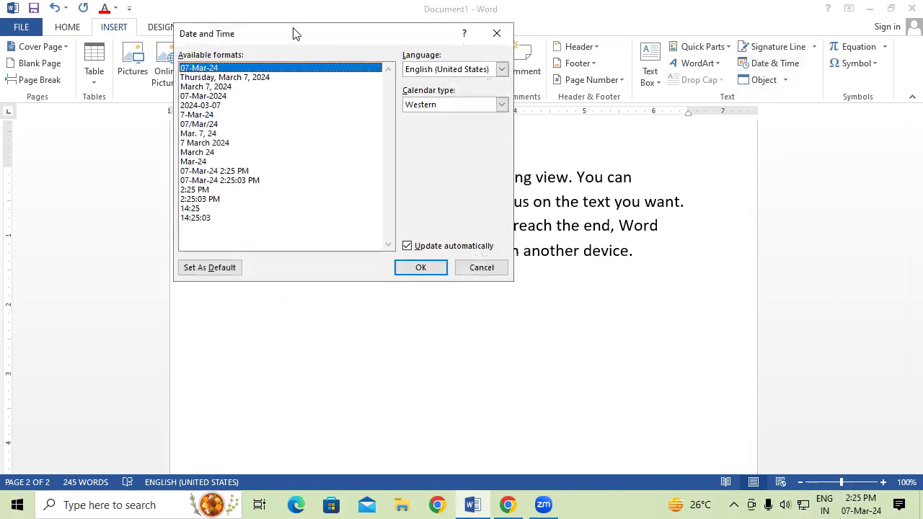
drag(310, 36, 549, 91)
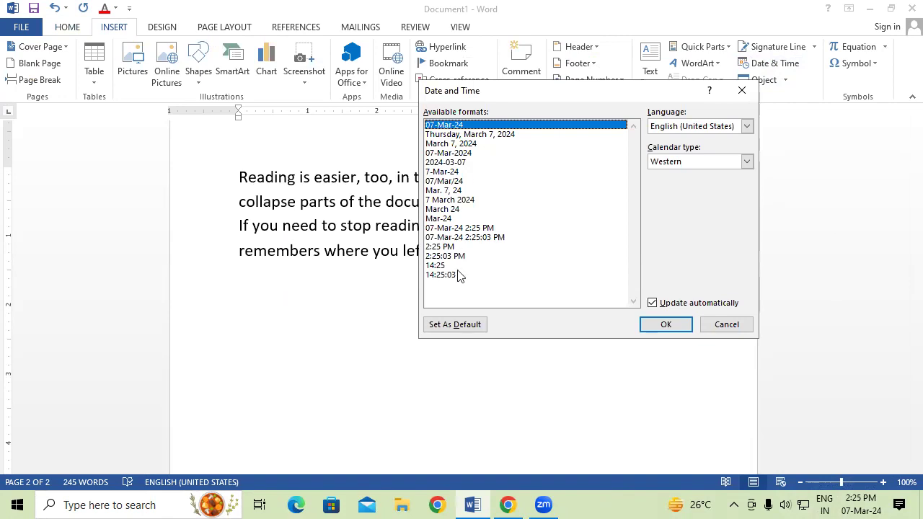
click(476, 238)
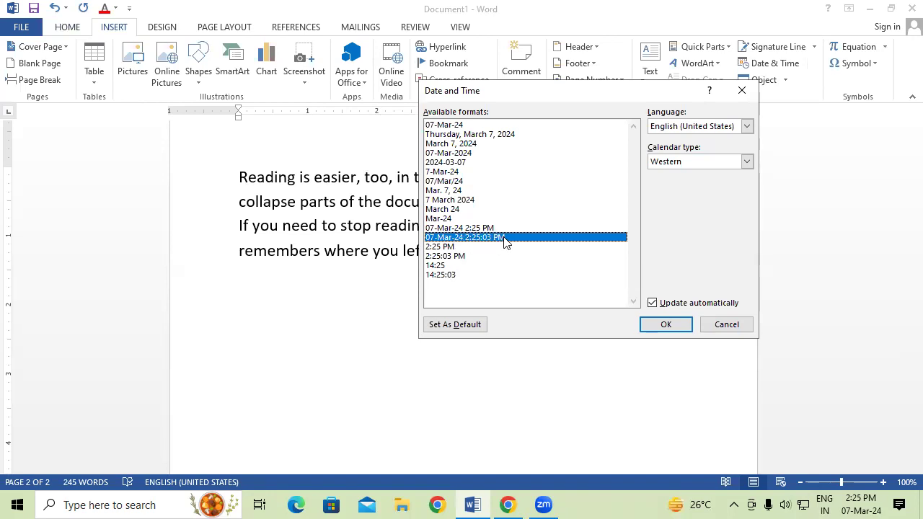
click(664, 330)
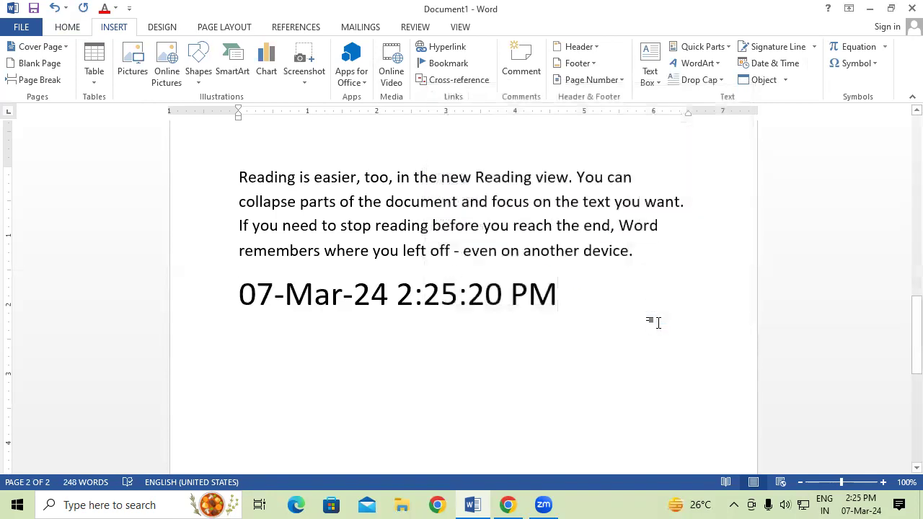
key(Return)
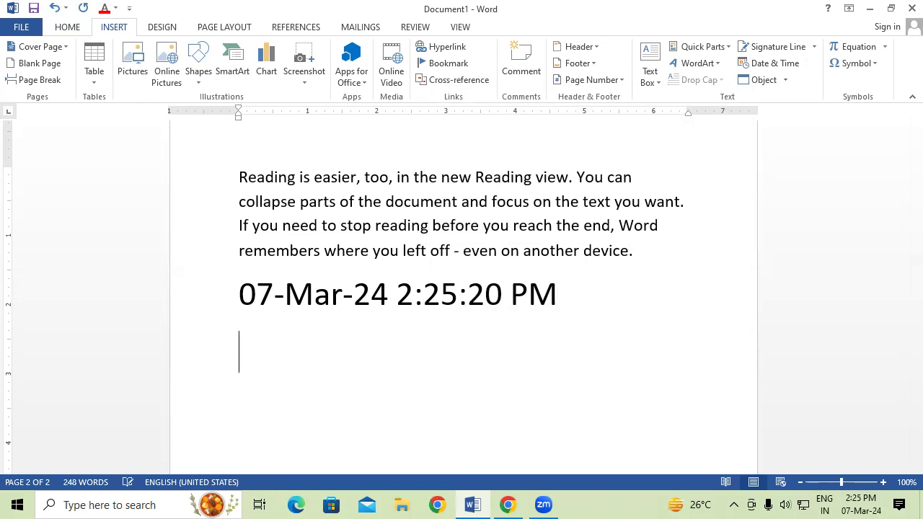
- Insert a second timestamp in the same format, then delete it
click(779, 63)
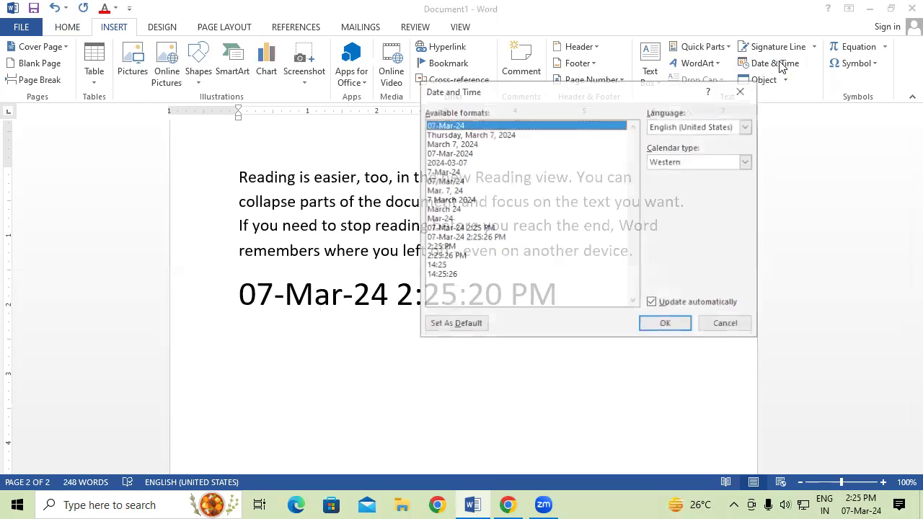
click(490, 237)
click(666, 324)
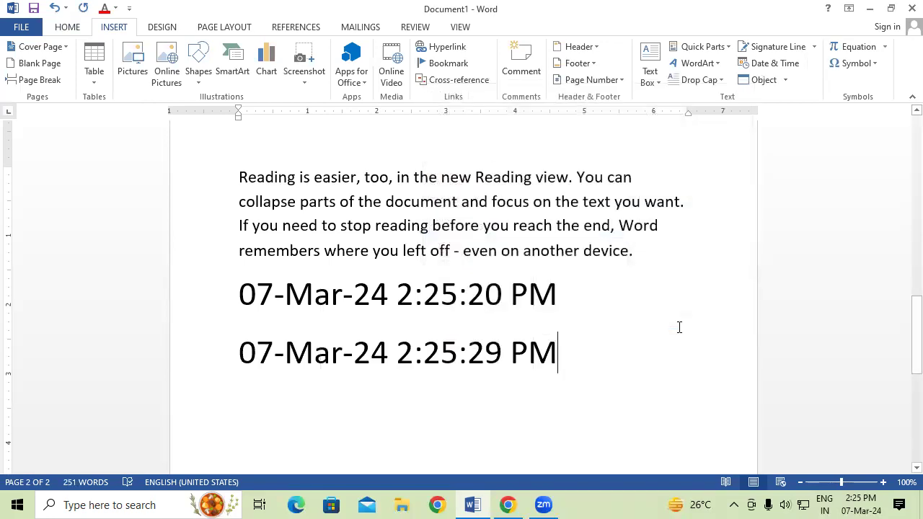
key(BackSpace)
key(BackSpace)
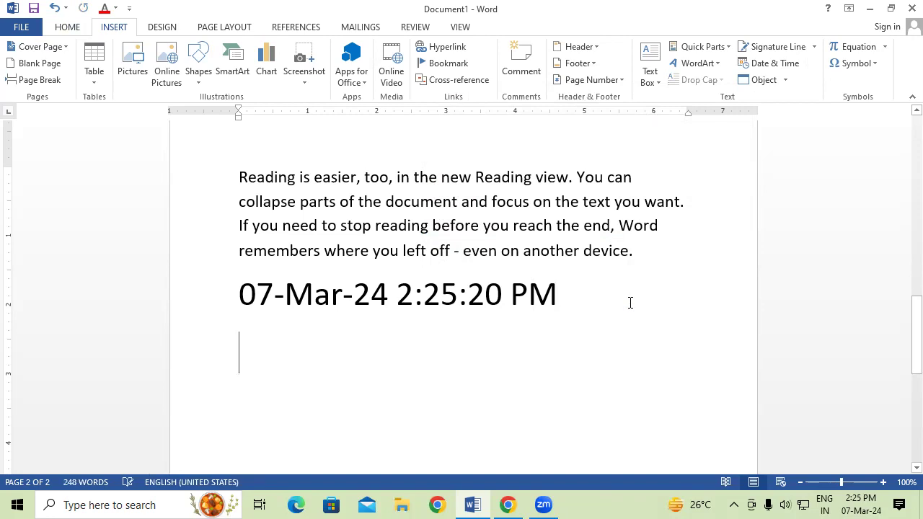
- Insert a time-only field in h:mm:ss AM/PM format below the timestamp
click(790, 66)
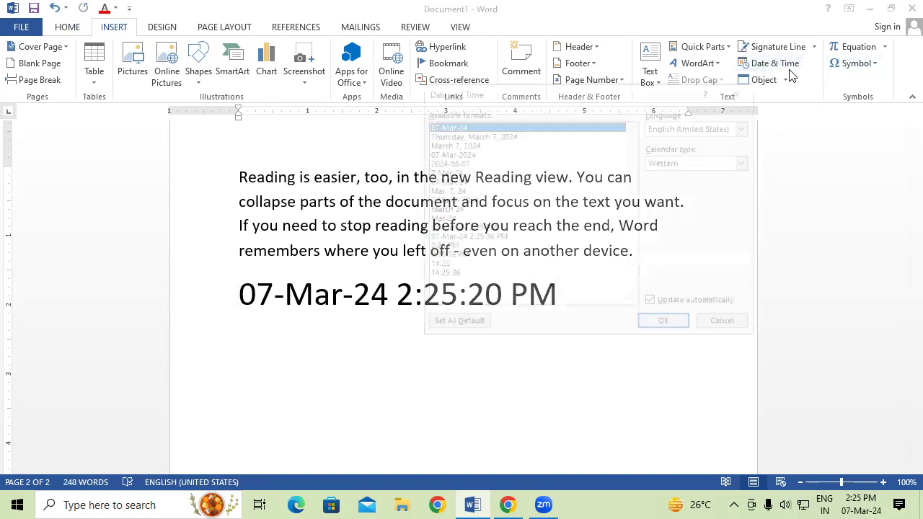
click(456, 200)
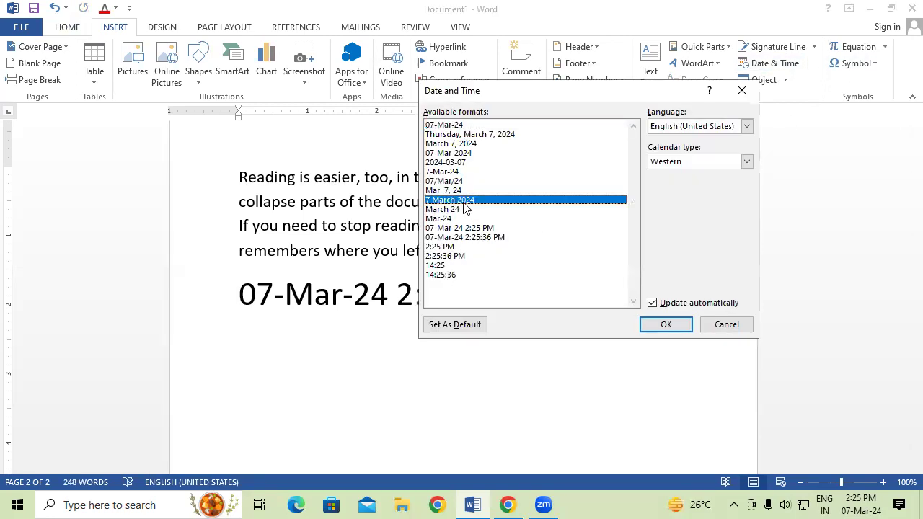
click(453, 257)
click(685, 325)
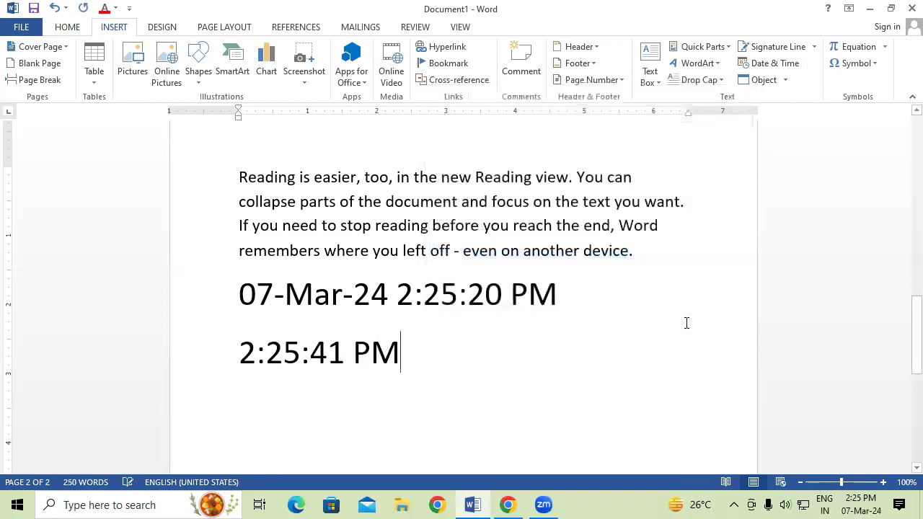
- Update the time field so it refreshes from 2:25:51 PM to 2:26:05 PM
click(357, 351)
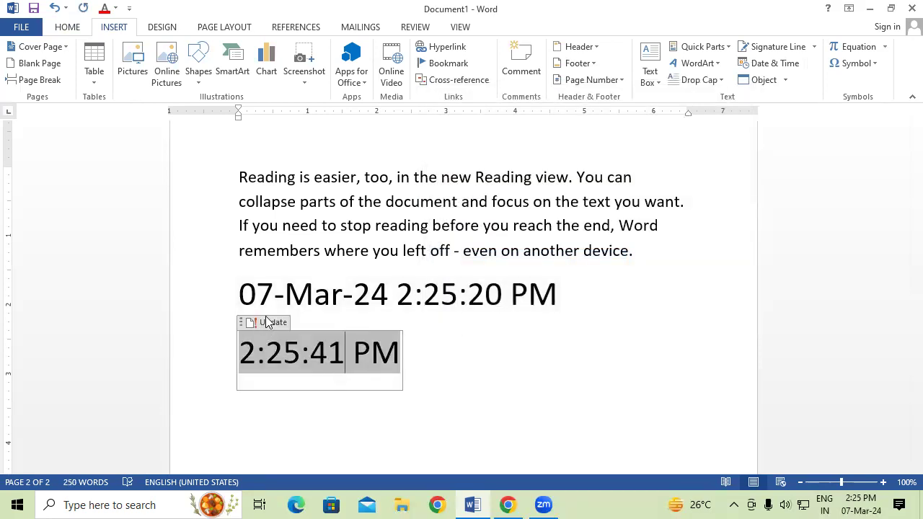
mouse_move(855, 503)
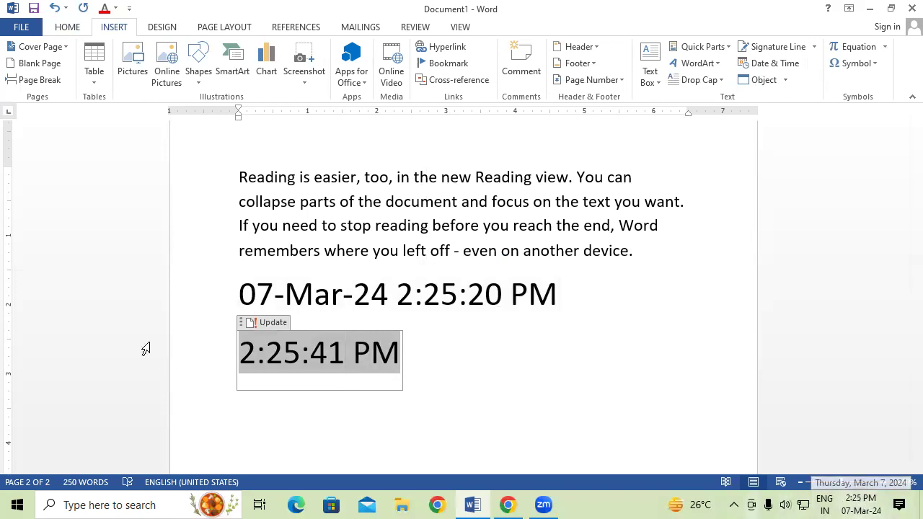
click(277, 323)
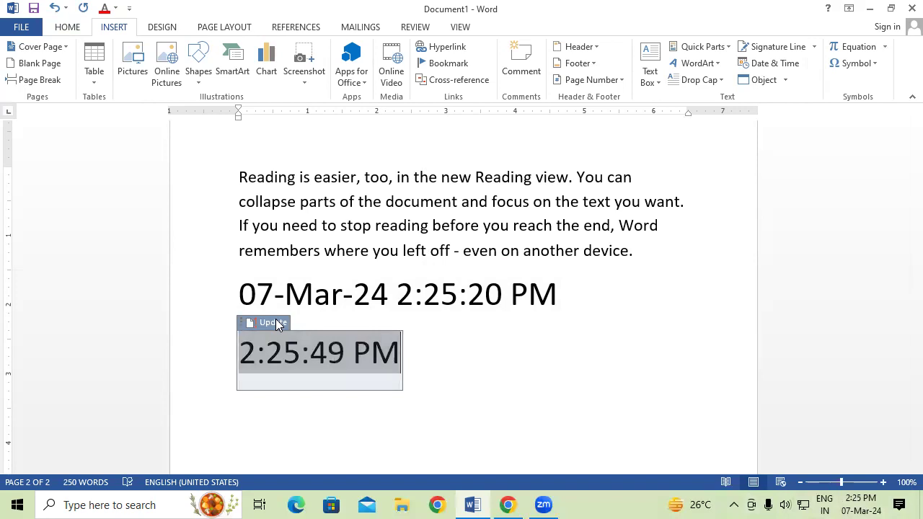
click(277, 323)
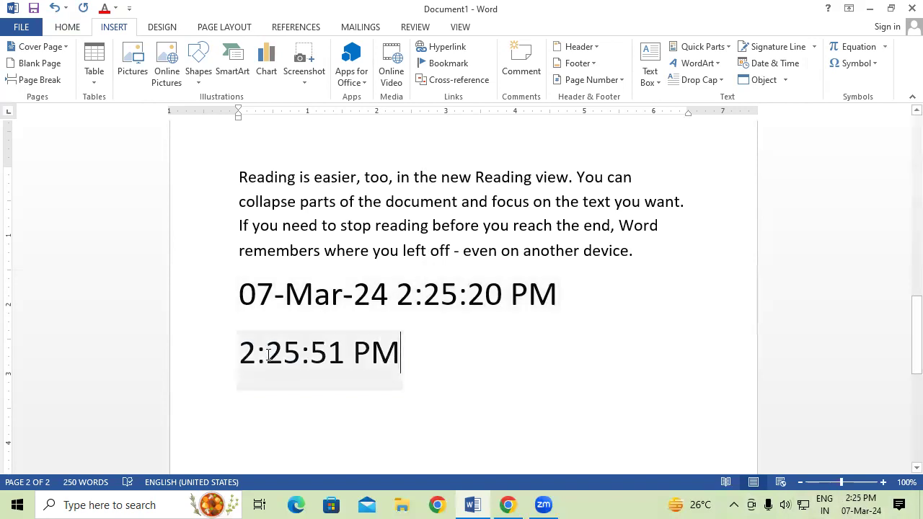
click(268, 354)
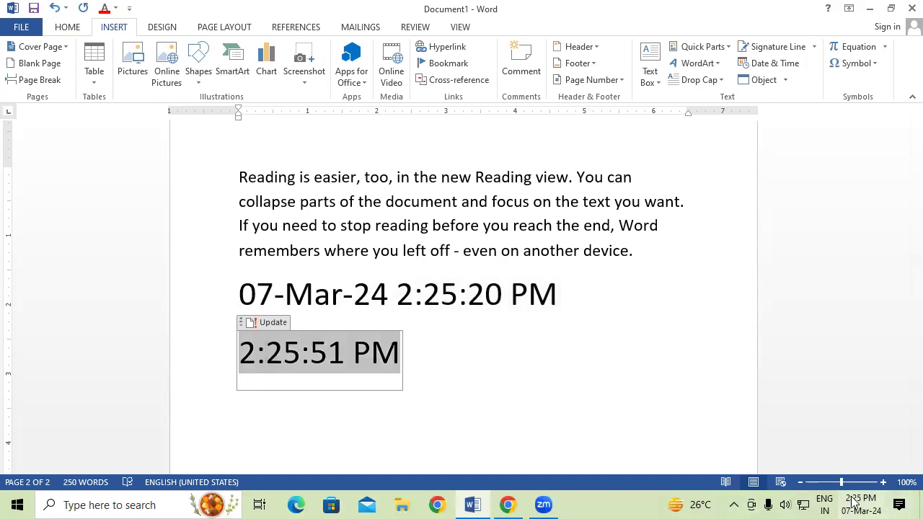
click(505, 378)
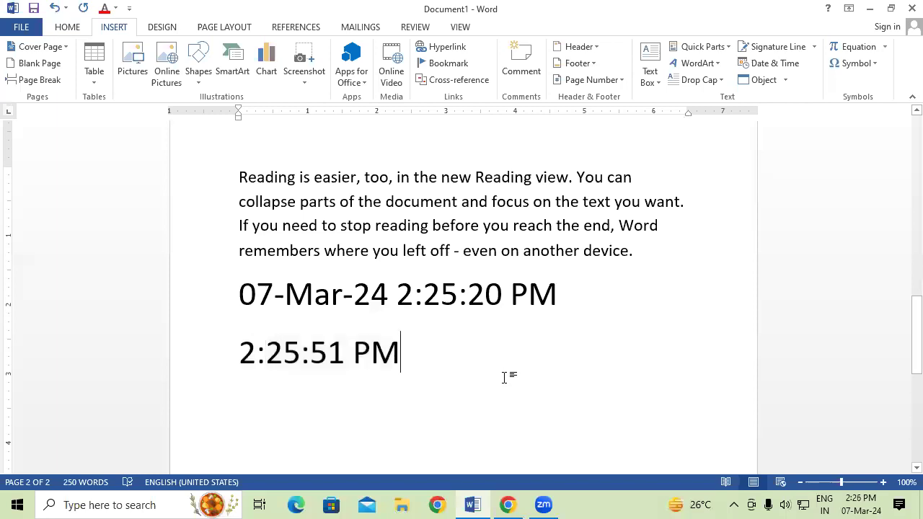
click(340, 355)
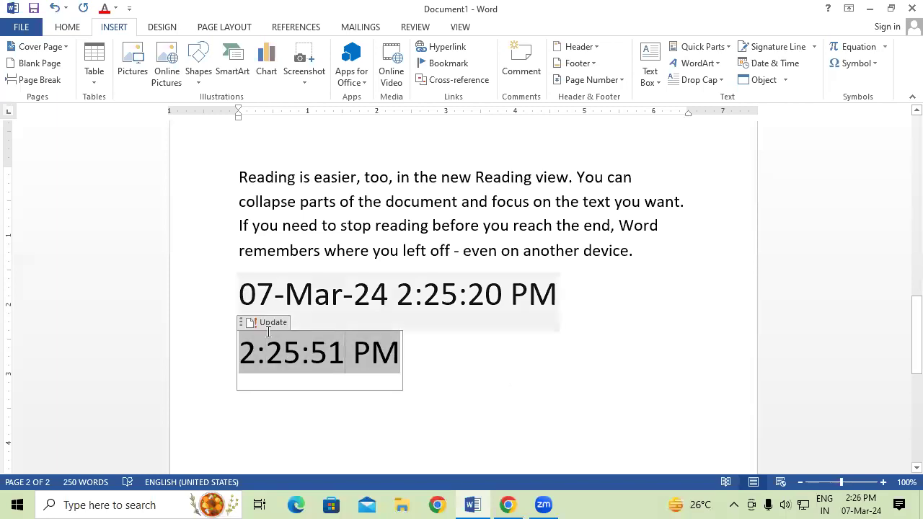
click(267, 325)
click(507, 390)
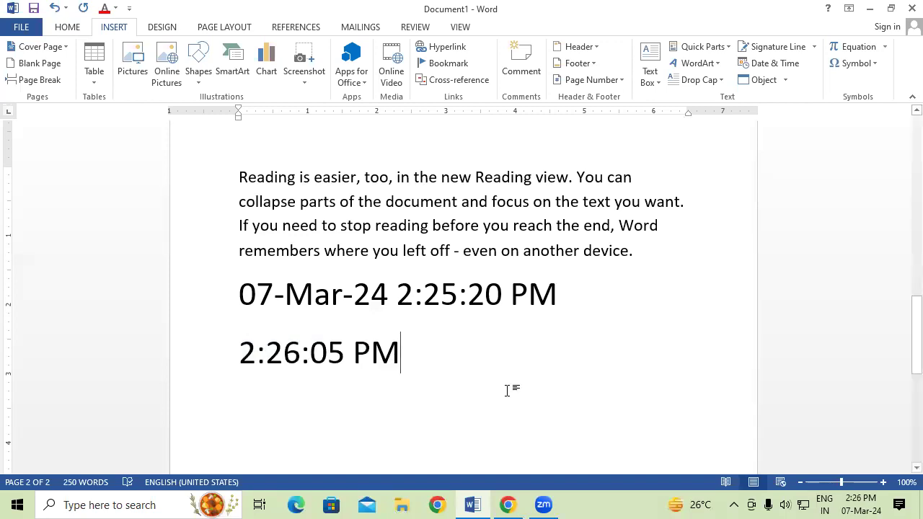
- Embed a Microsoft Excel Chart of Food, Gas and Motel values for Jan–Jun below the time
click(784, 80)
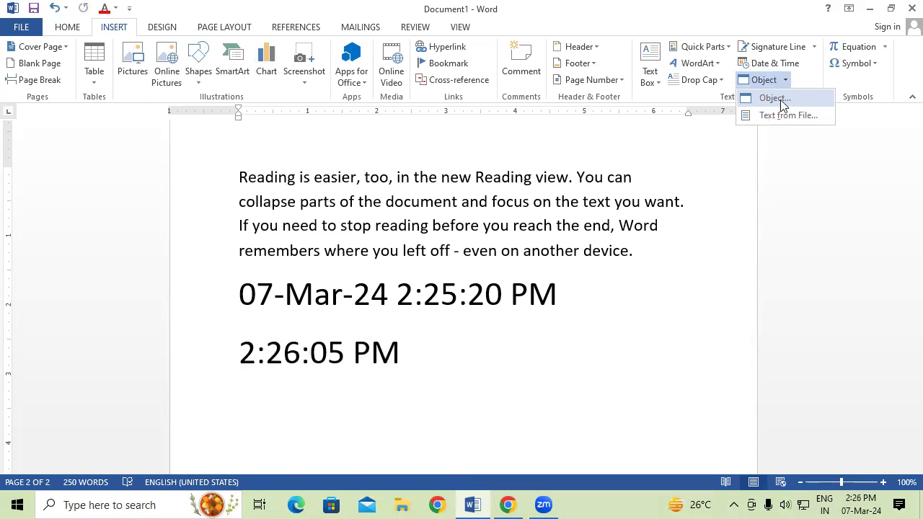
click(782, 105)
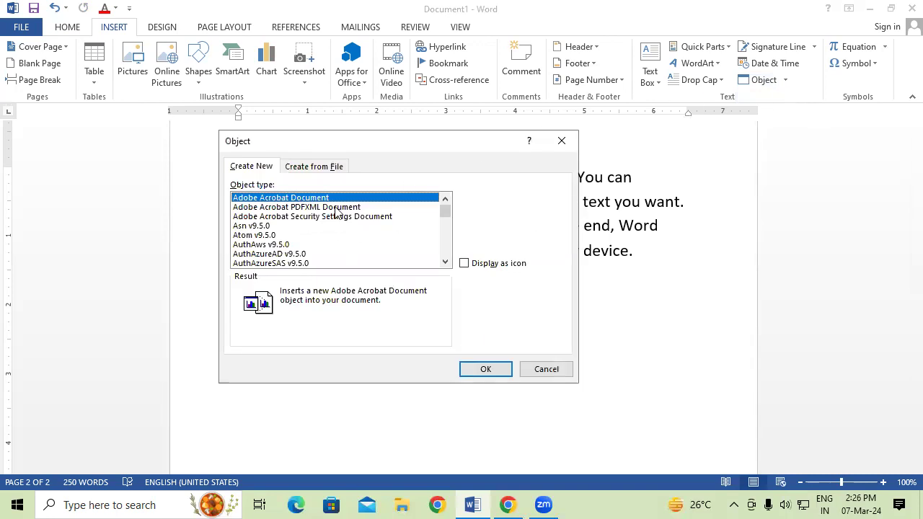
click(445, 263)
drag(445, 262, 445, 263)
click(445, 203)
drag(446, 203, 446, 203)
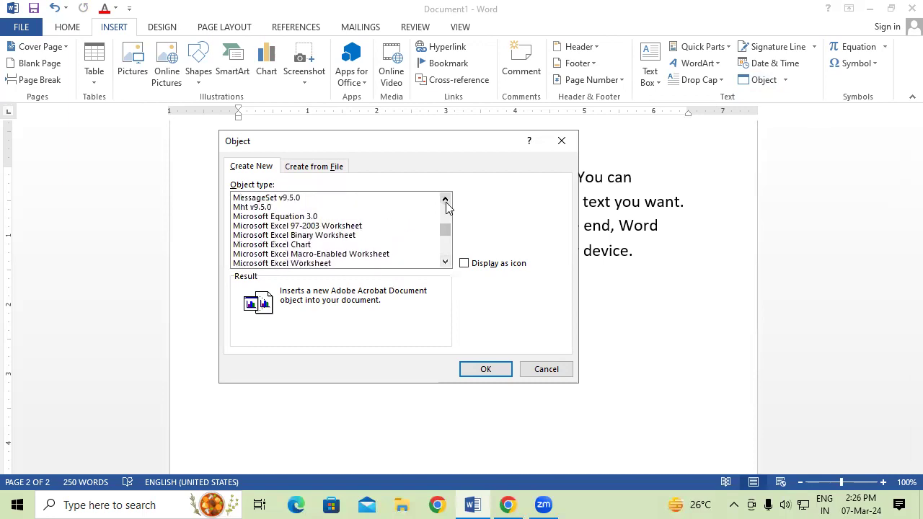
click(300, 246)
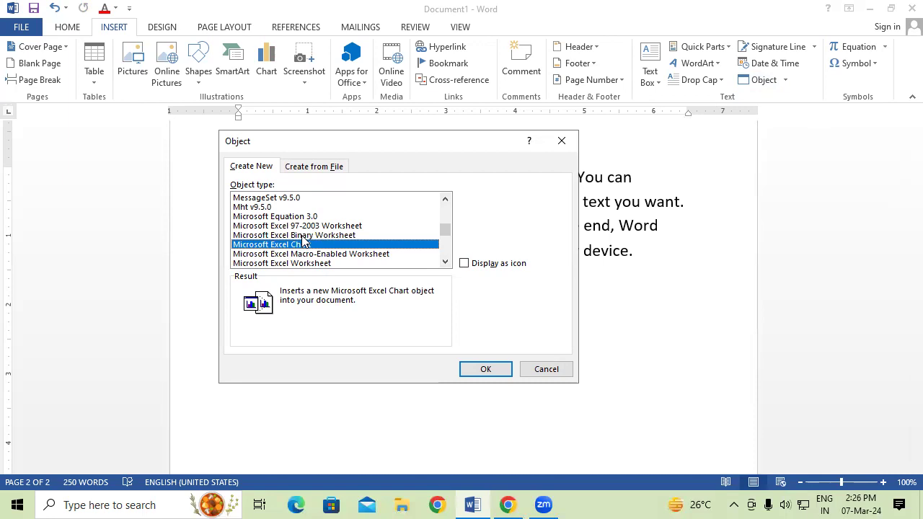
click(488, 370)
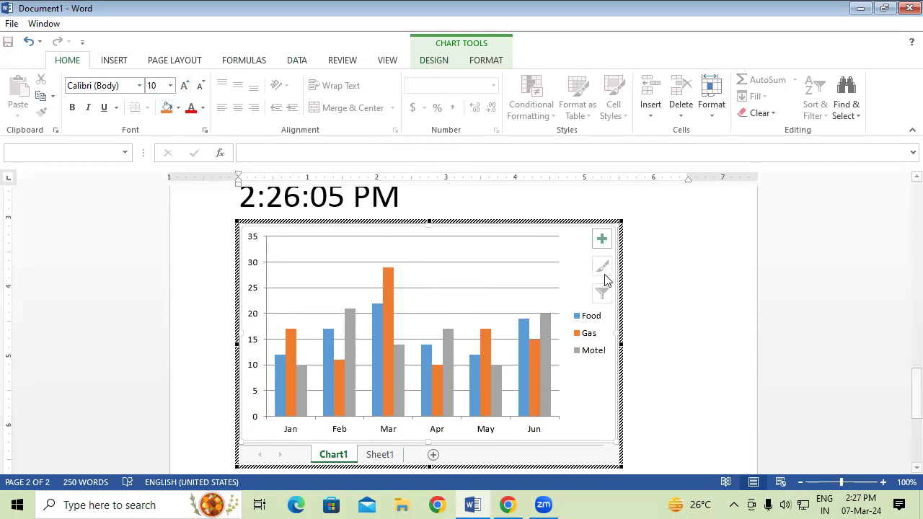
click(676, 296)
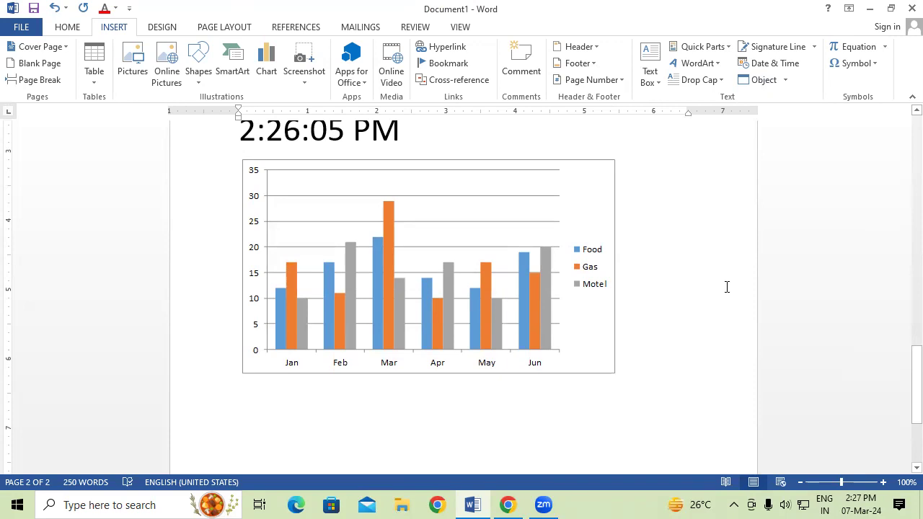
click(787, 80)
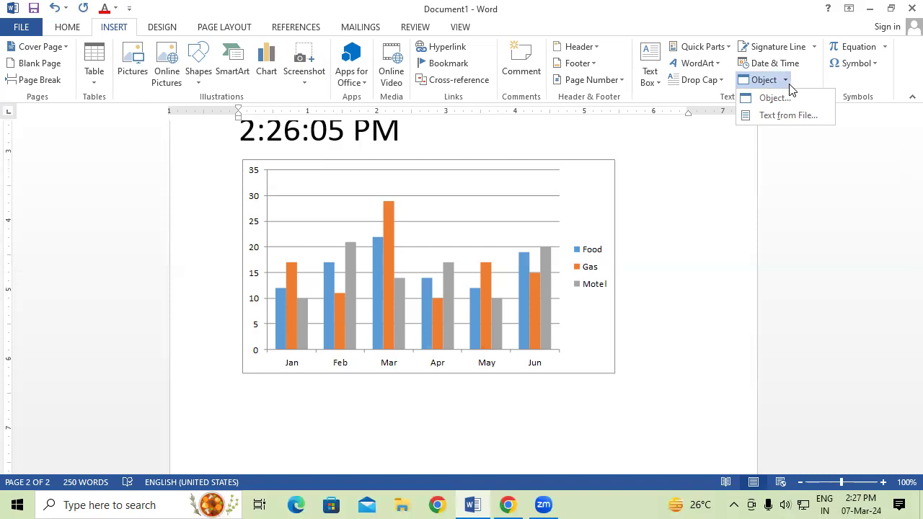
- Insert the text of the HOW MANY TYPES OF COMPUTER file, adding the computer quiz questions
click(789, 117)
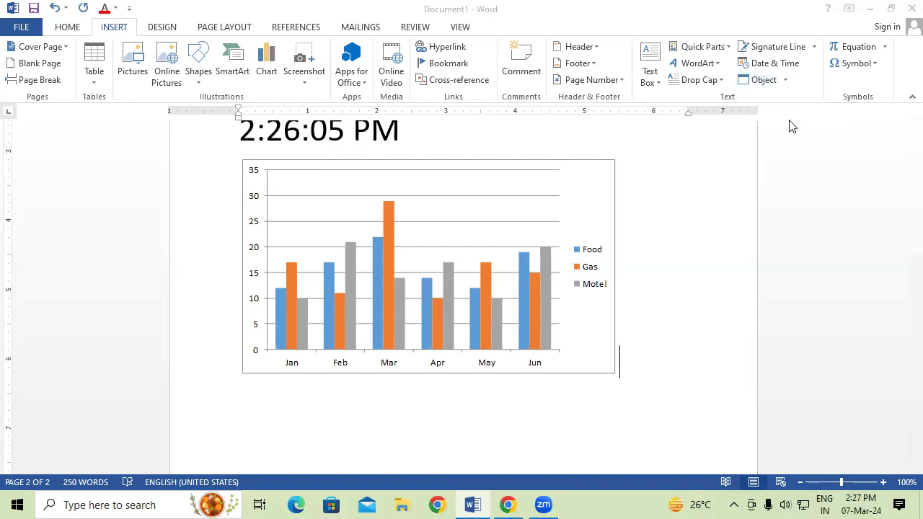
scroll(175, 254, down, 1)
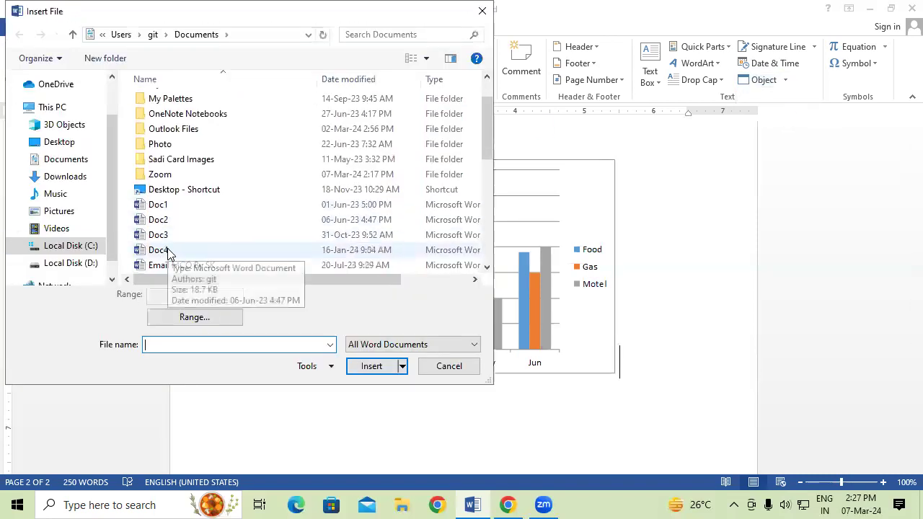
scroll(169, 253, down, 1)
click(219, 254)
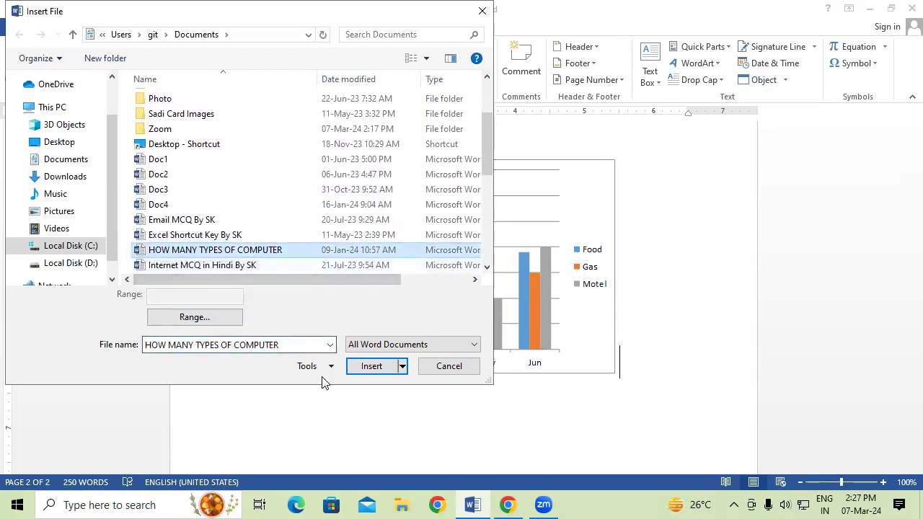
click(382, 368)
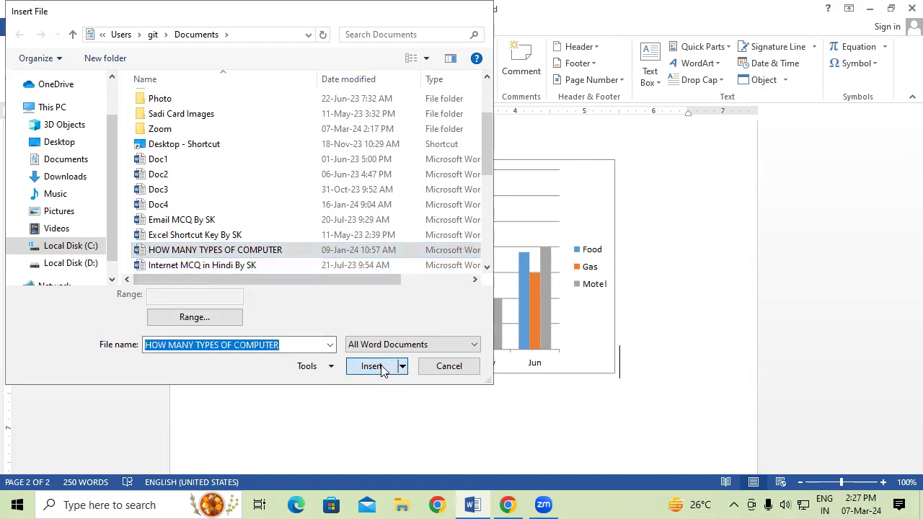
scroll(383, 366, up, 1)
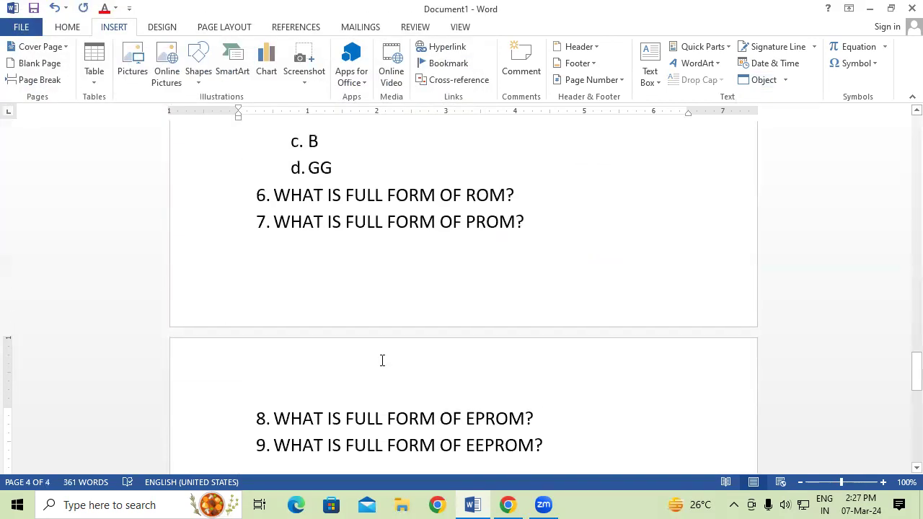
scroll(382, 366, up, 2)
scroll(382, 366, up, 2)
scroll(382, 360, down, 1)
scroll(382, 360, up, 1)
scroll(382, 359, up, 2)
scroll(382, 357, up, 1)
scroll(383, 358, up, 1)
scroll(381, 354, up, 3)
scroll(381, 354, up, 3)
scroll(382, 351, up, 2)
scroll(380, 352, up, 2)
scroll(381, 352, up, 1)
scroll(369, 382, down, 2)
scroll(370, 382, down, 2)
scroll(371, 381, down, 2)
scroll(371, 381, down, 2)
scroll(370, 378, down, 2)
scroll(371, 378, down, 2)
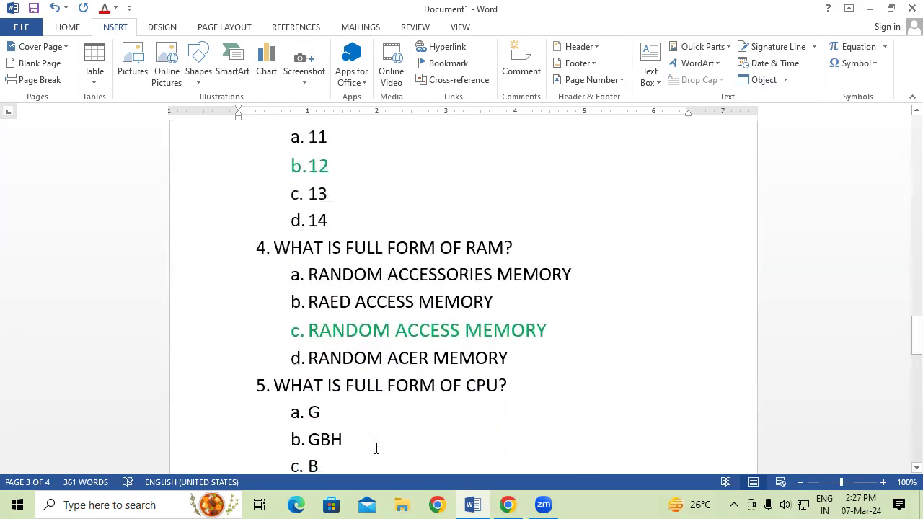
click(786, 81)
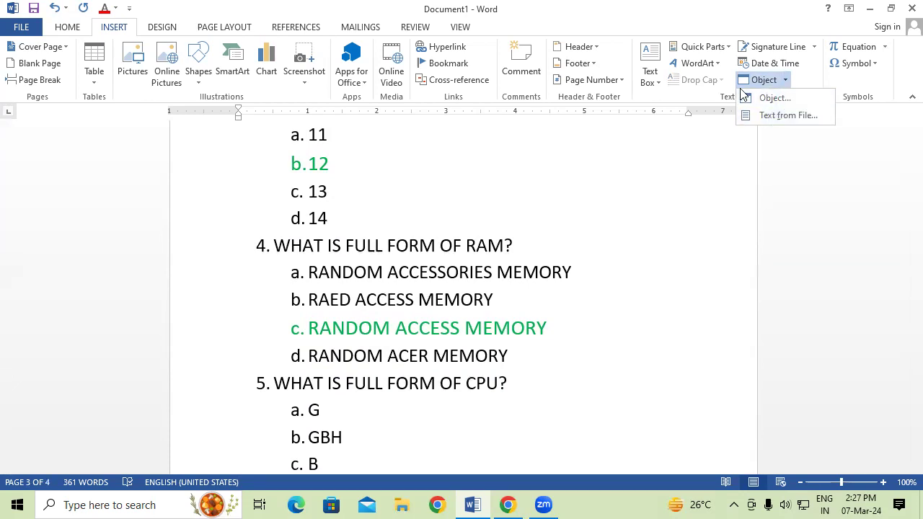
- Embed a blank Microsoft PowerPoint 97-2003 Slide object on page 4 after the quiz
click(345, 263)
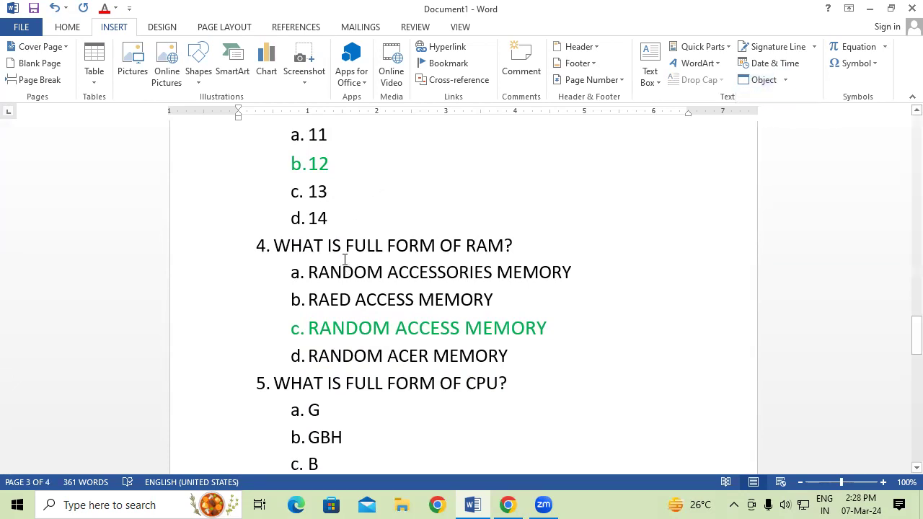
scroll(347, 253, up, 3)
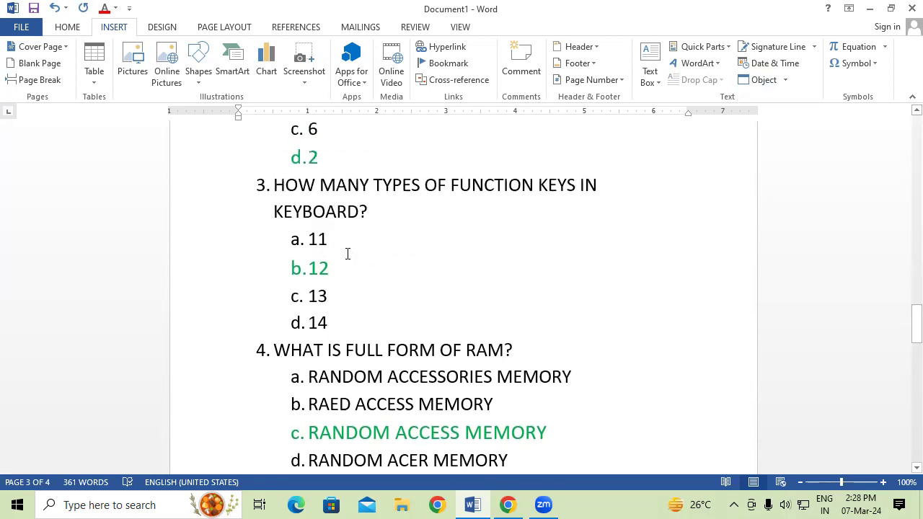
click(769, 81)
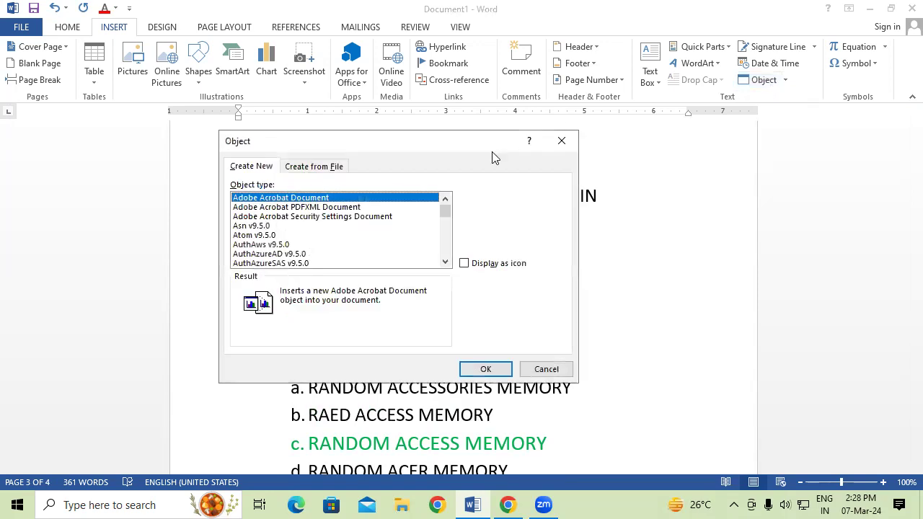
drag(445, 263, 445, 262)
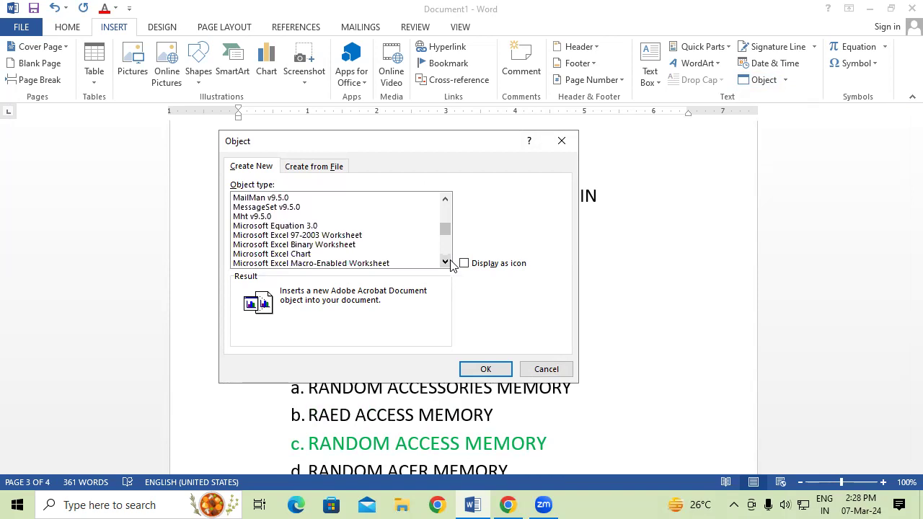
click(450, 263)
click(450, 263)
click(449, 264)
click(449, 264)
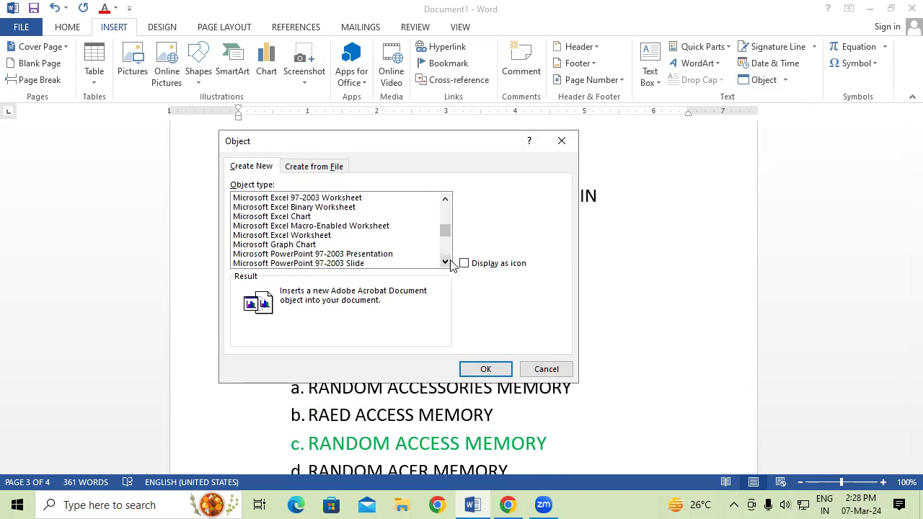
click(449, 263)
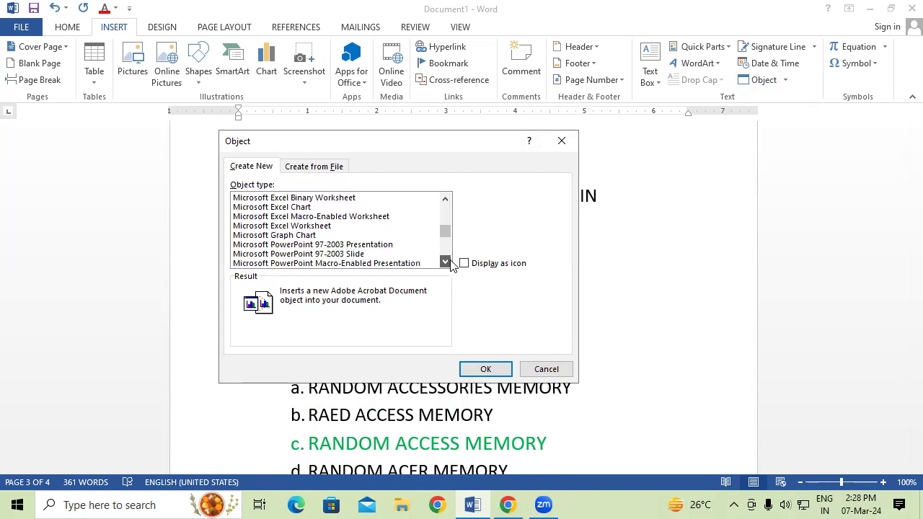
click(386, 246)
click(338, 255)
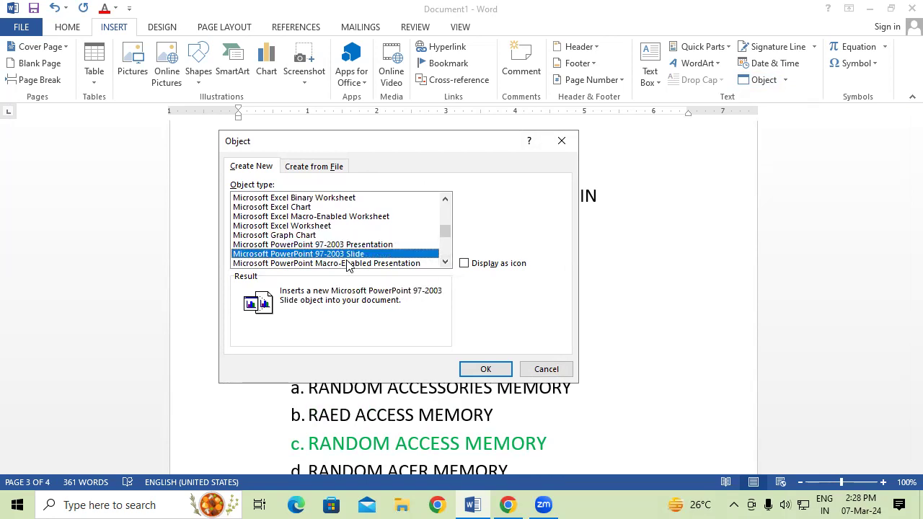
click(483, 370)
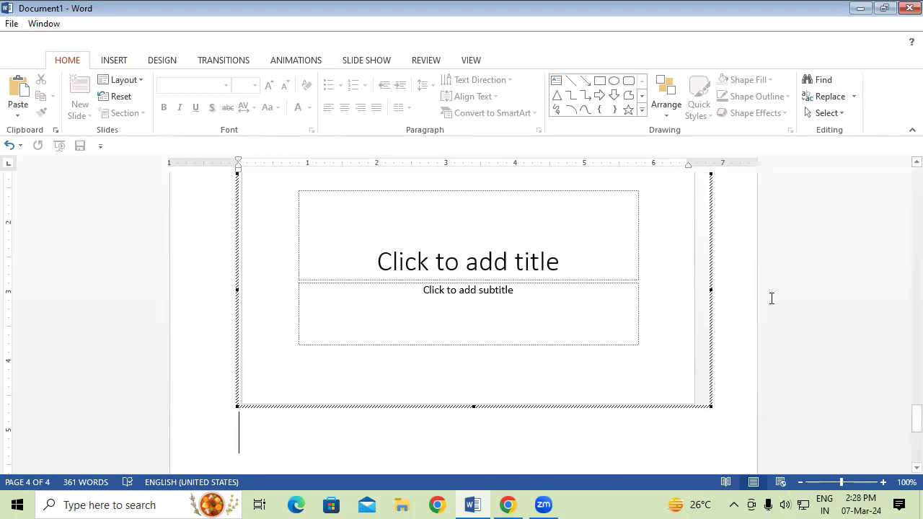
click(735, 318)
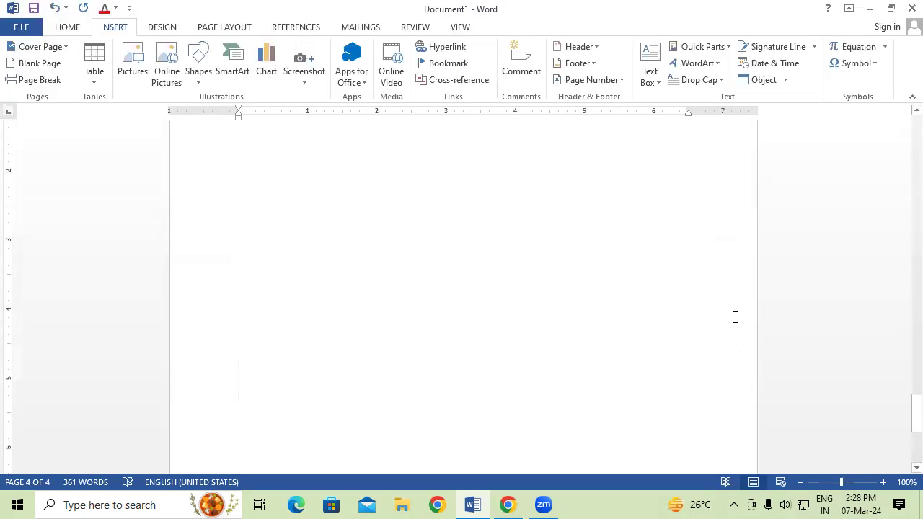
- Select and delete all document content, leaving one empty page with 0 words
scroll(285, 305, up, 5)
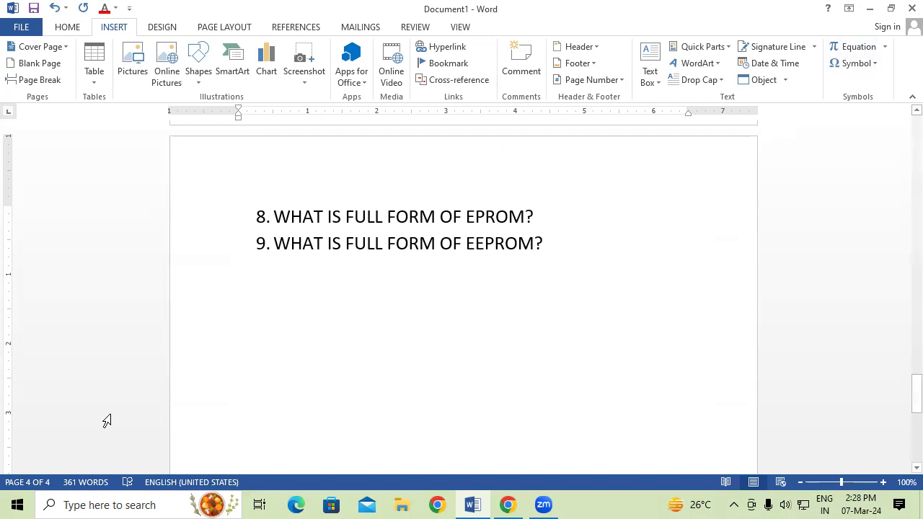
scroll(445, 375, up, 3)
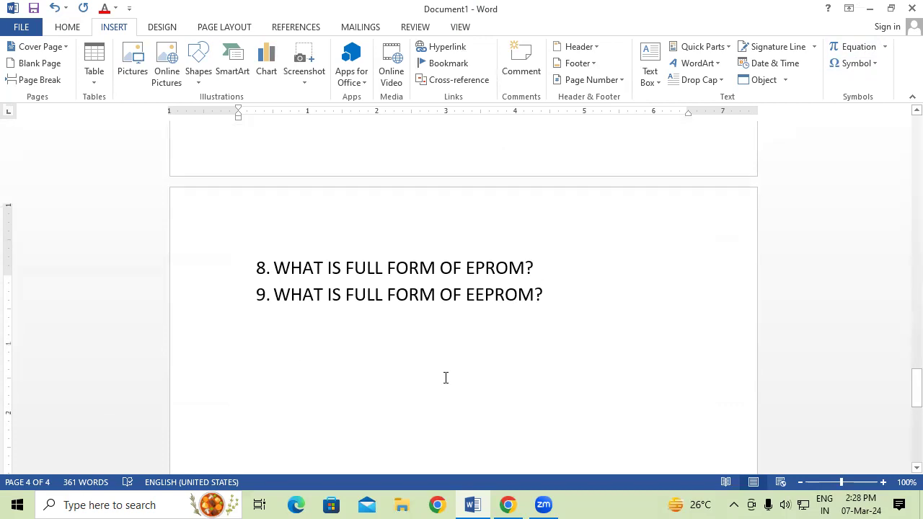
key(ctrl+a)
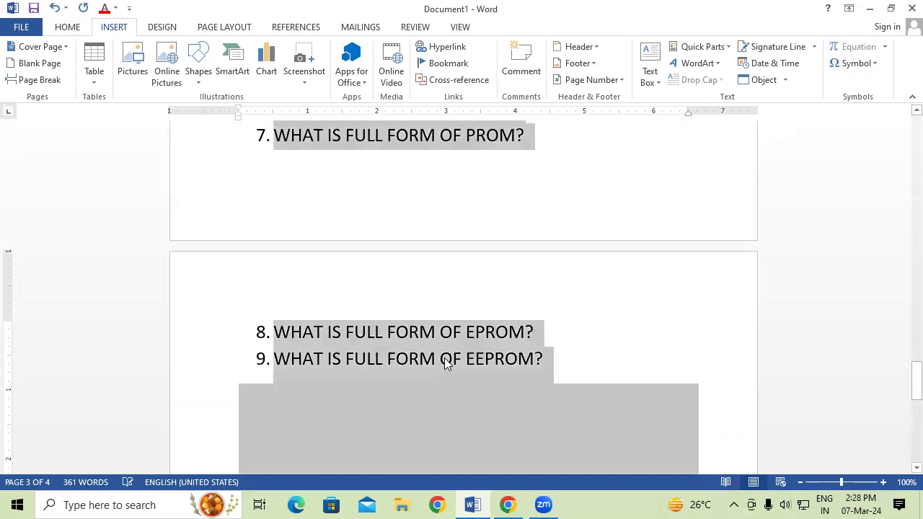
key(Delete)
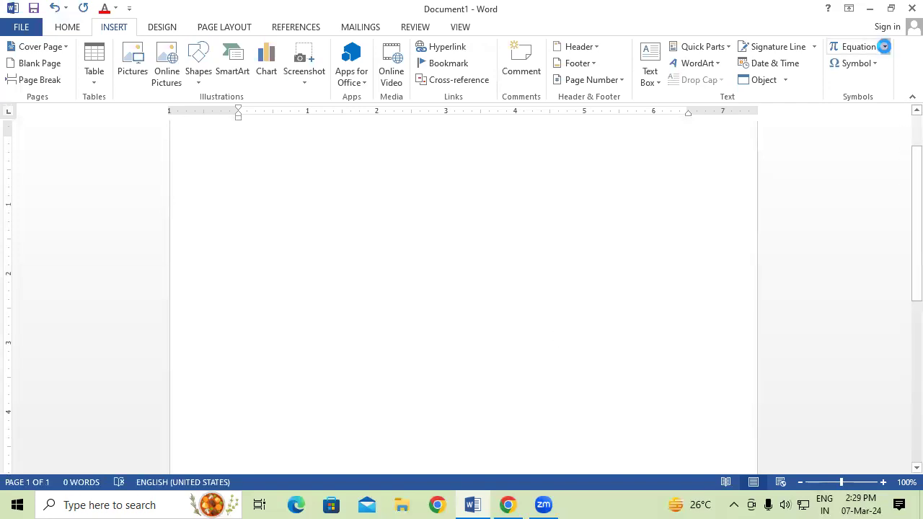
click(884, 46)
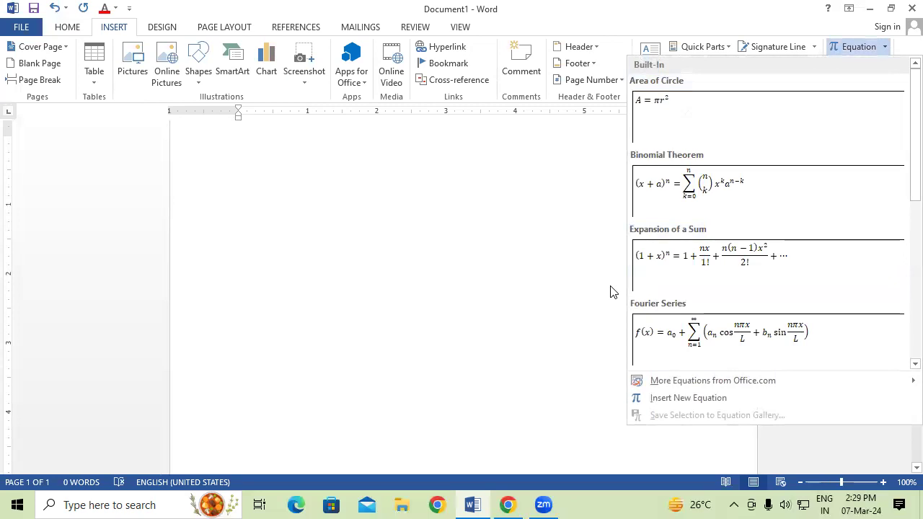
- Insert the Expansion of a Sum equation at the top of the page and enlarge its font
click(730, 278)
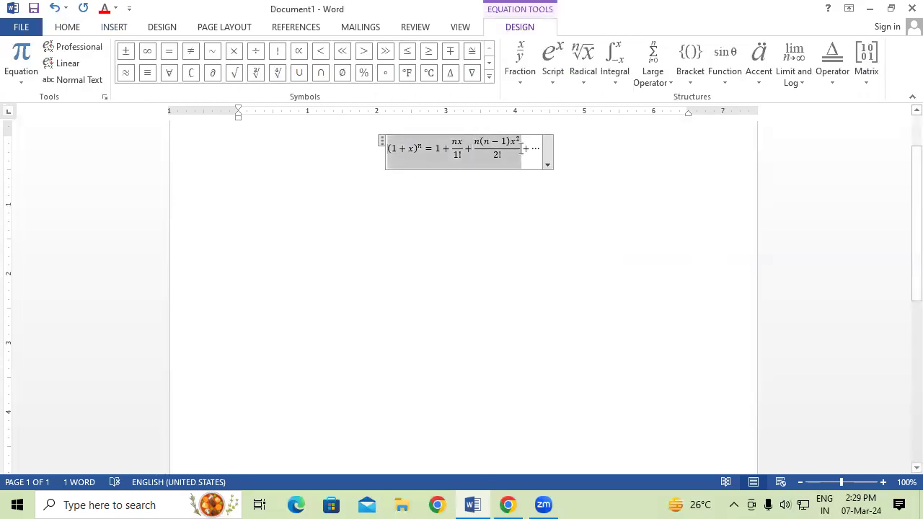
drag(388, 148, 545, 152)
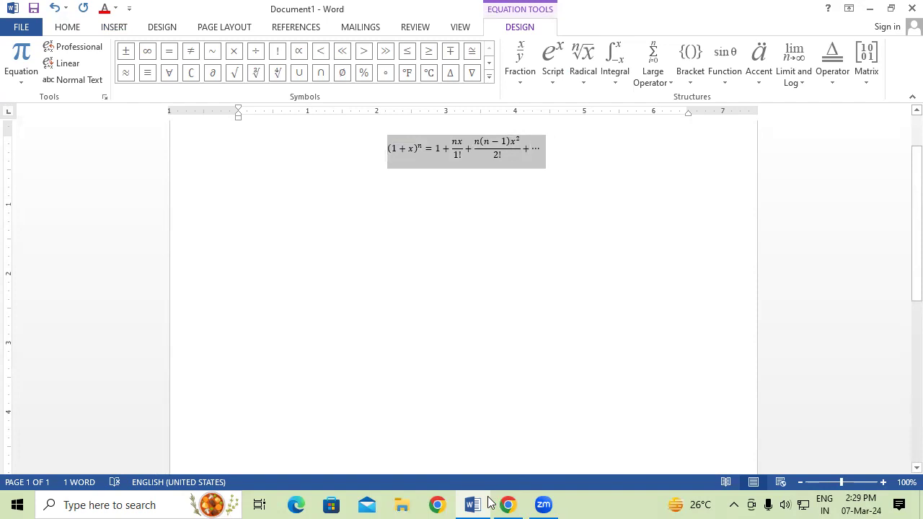
key(ctrl+shift+period)
key(ctrl+shift+period)
key(ctrl+shift+period)
key(ctrl+shift+period)
key(ctrl+shift+period)
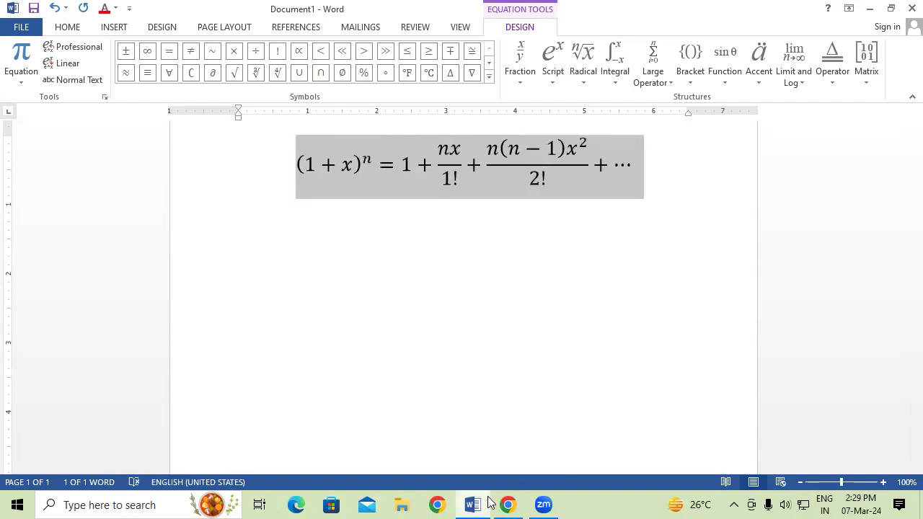
mouse_move(489, 503)
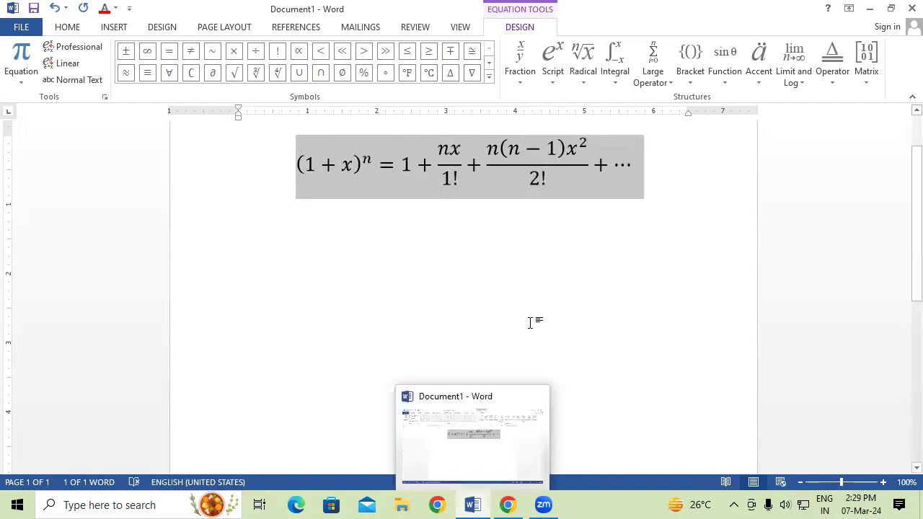
click(531, 322)
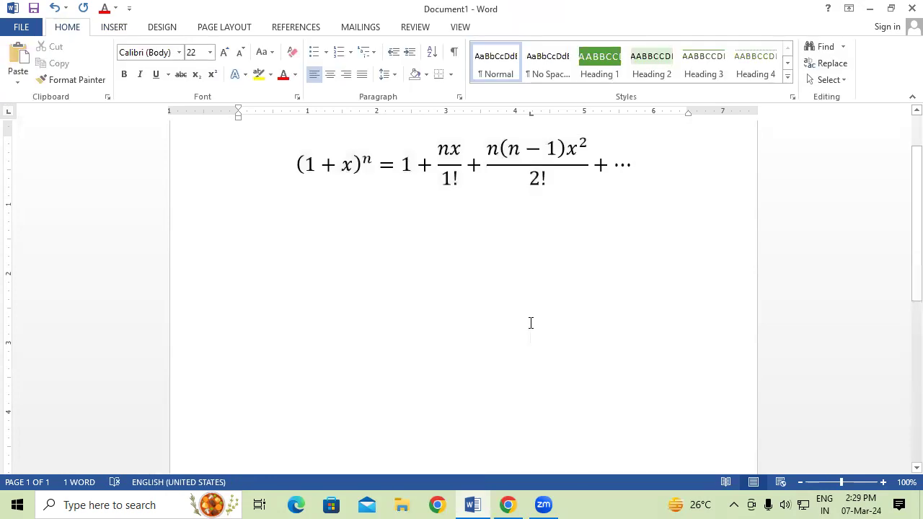
click(313, 239)
click(114, 26)
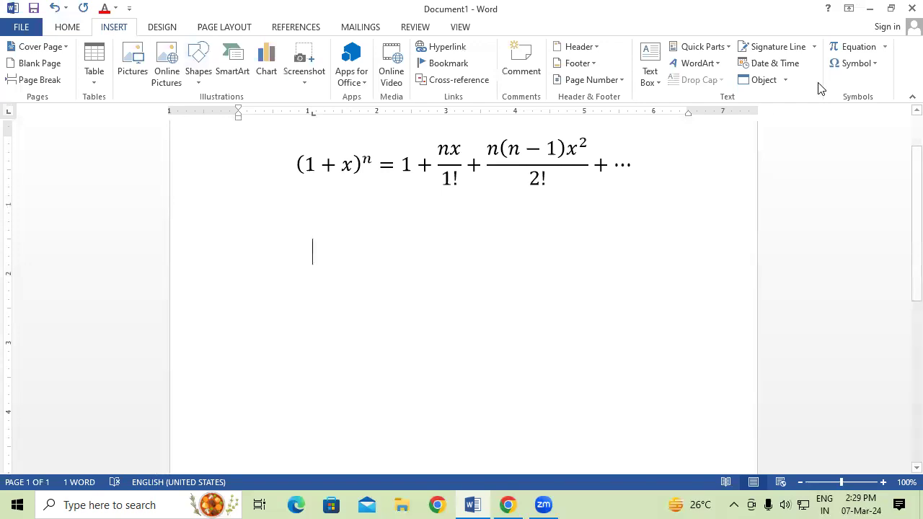
- Discard a blank equation and insert the built-in Trig Identity 2 (cos α + cos β) below the binomial expansion
click(854, 47)
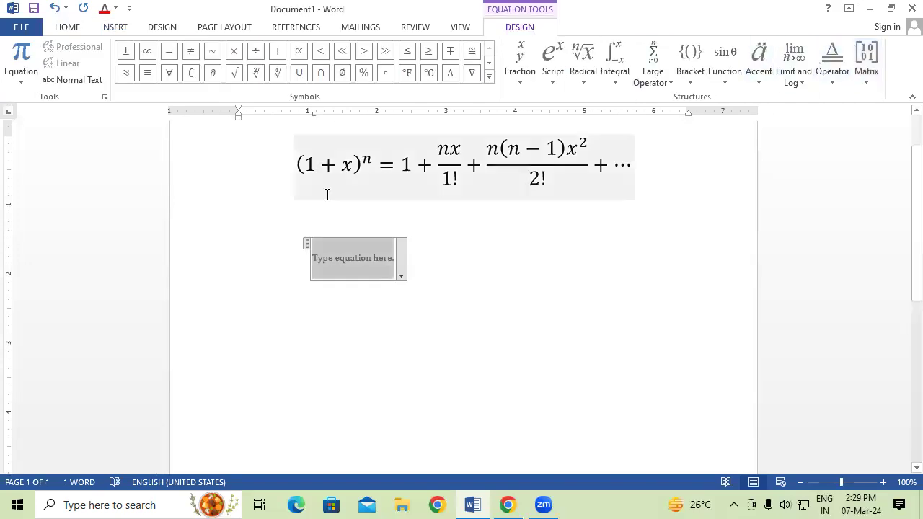
click(450, 339)
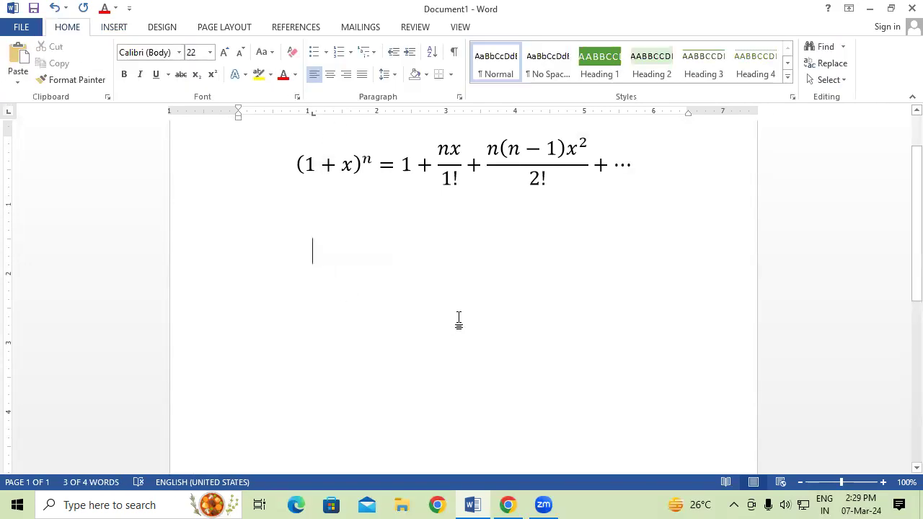
click(128, 28)
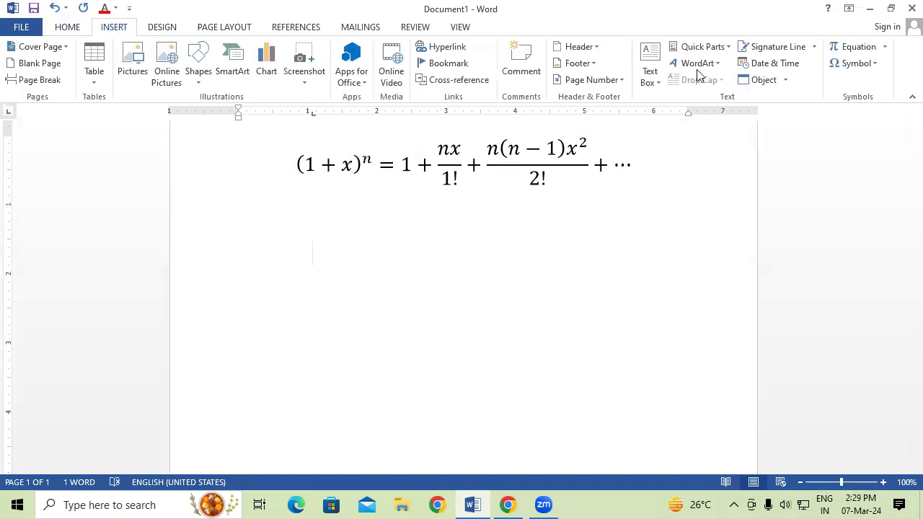
click(885, 46)
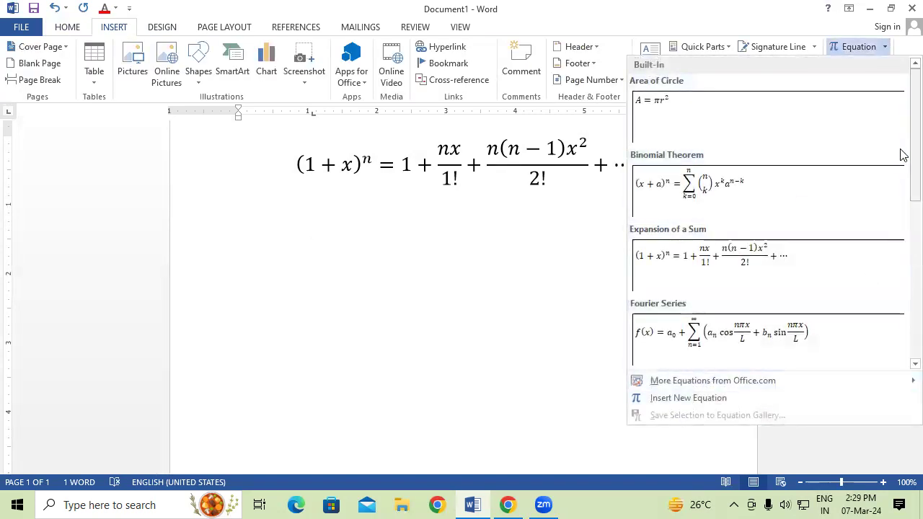
scroll(900, 180, down, 1)
scroll(900, 288, down, 4)
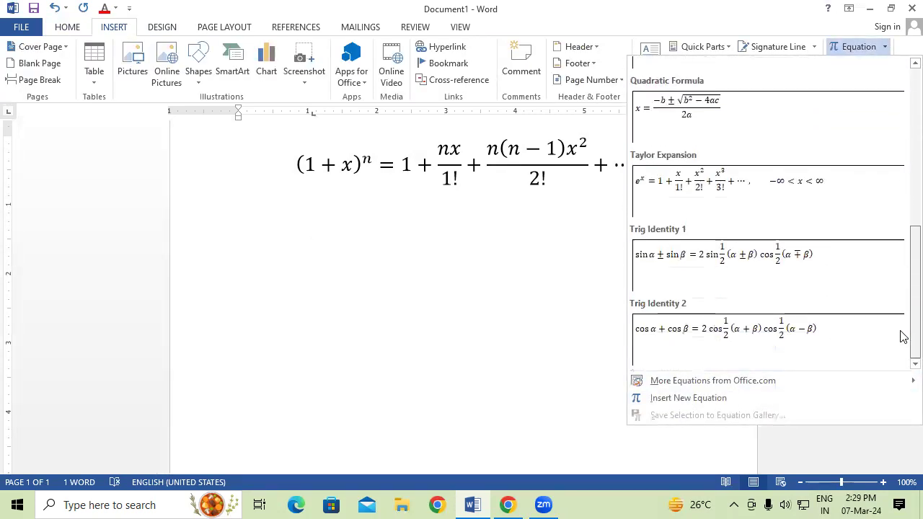
click(735, 344)
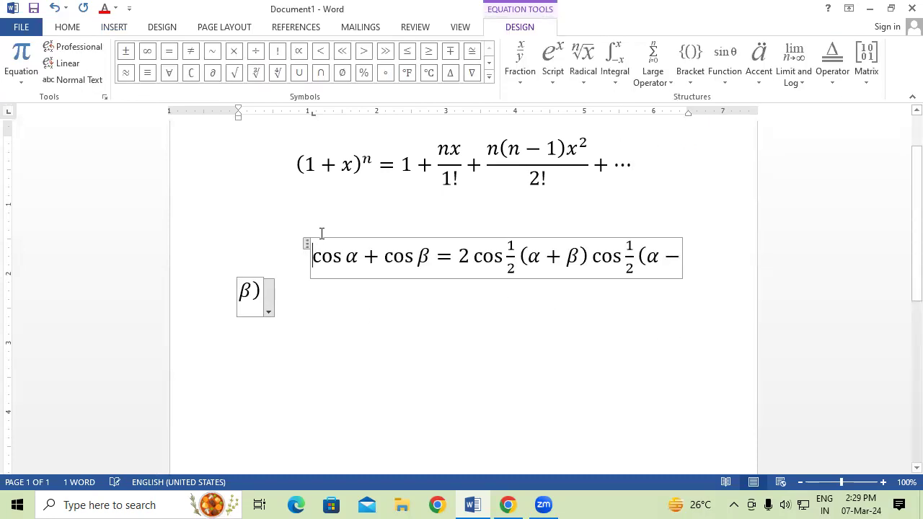
click(295, 264)
key(End)
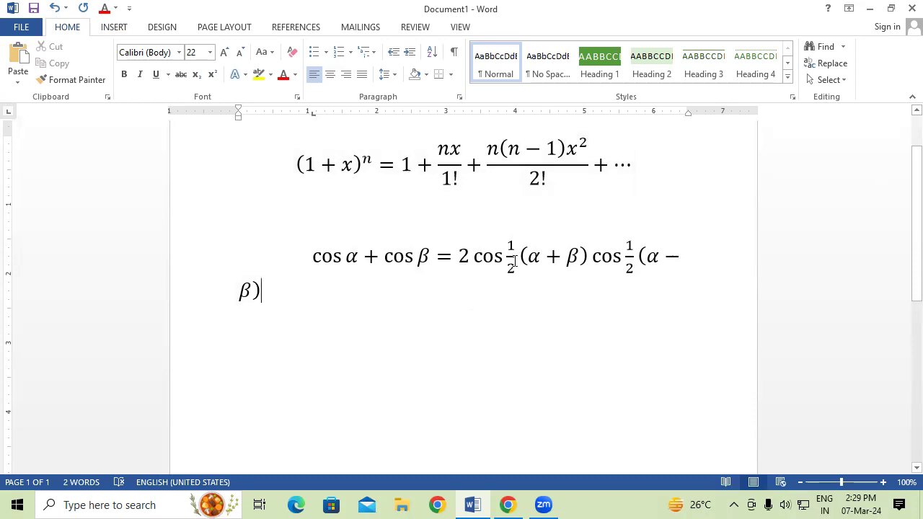
- Select ½(α+β) in the trig equation and browse the Symbols, Fraction and Script galleries
drag(507, 260, 589, 260)
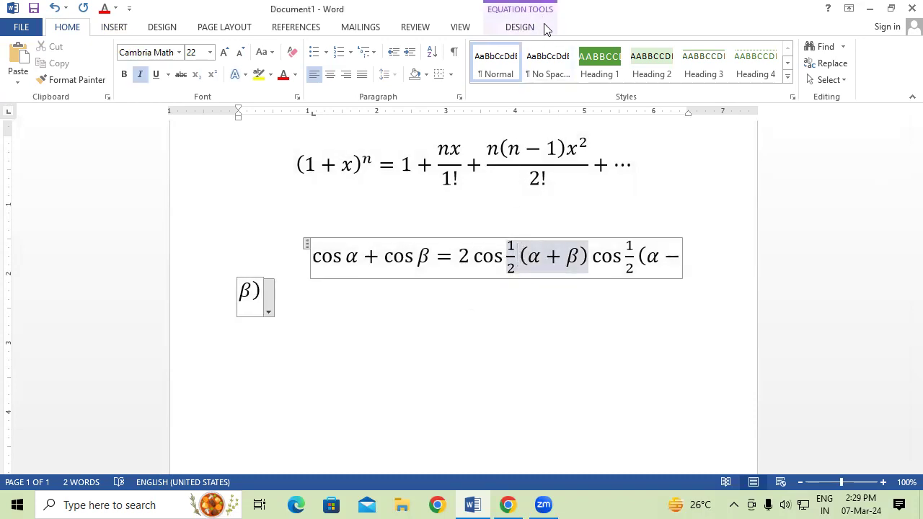
click(524, 30)
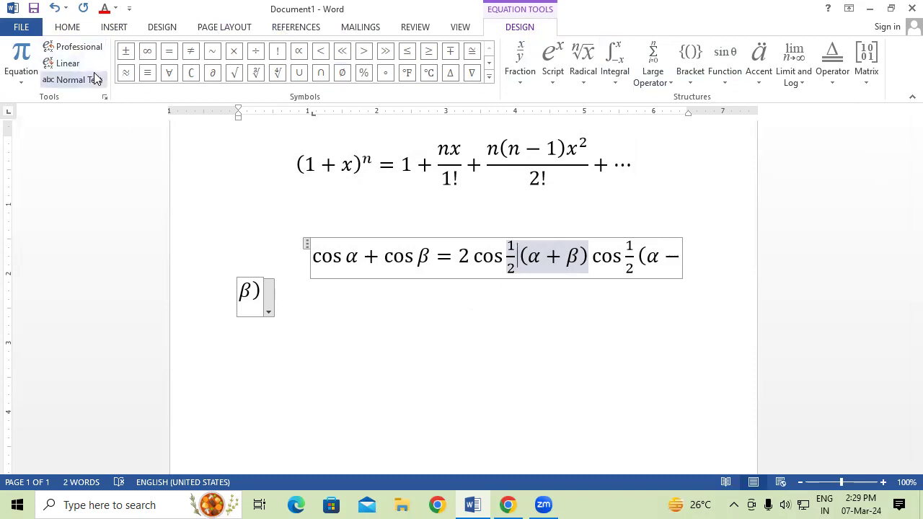
click(489, 80)
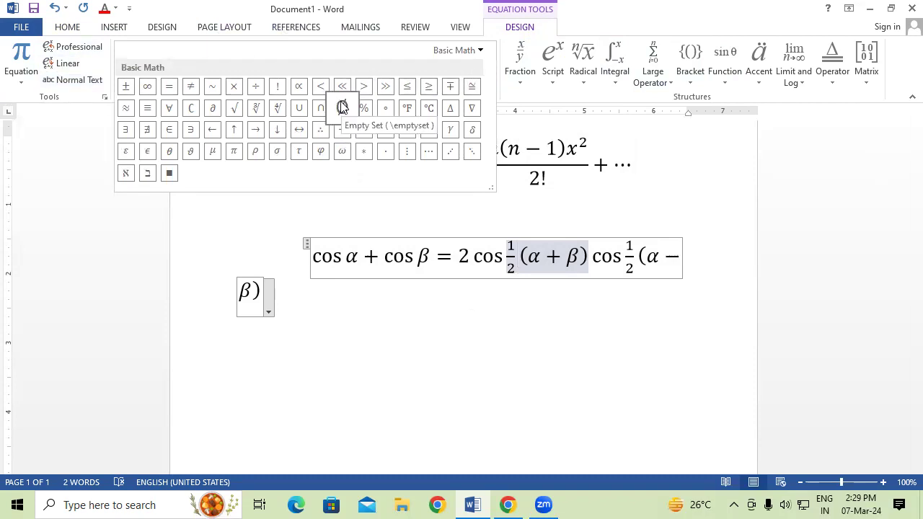
key(Escape)
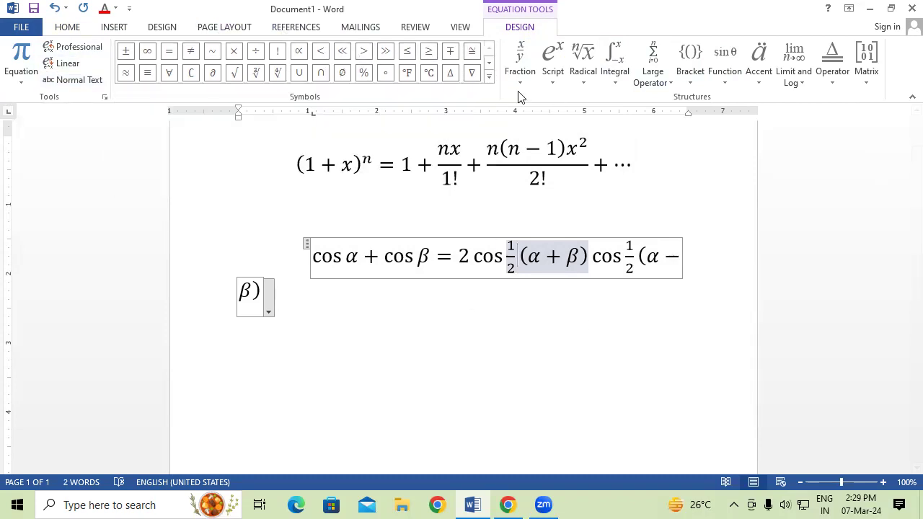
click(520, 83)
click(441, 418)
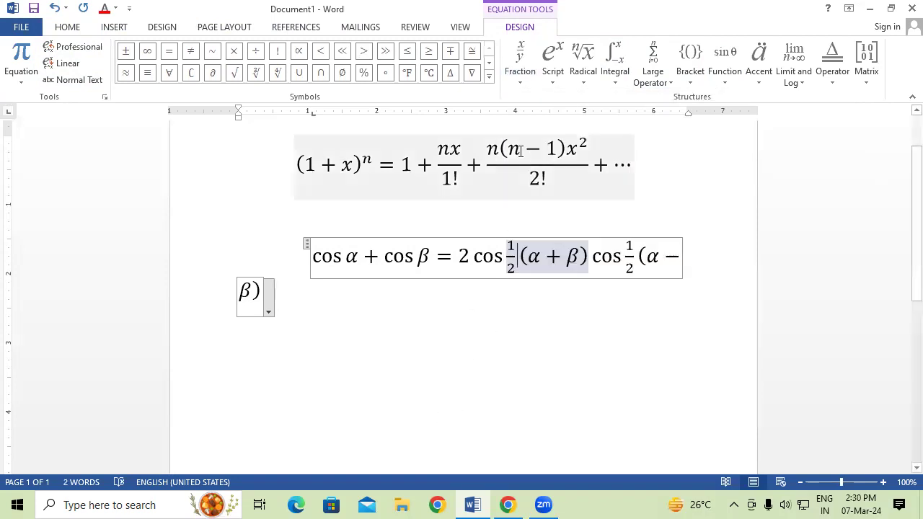
click(555, 79)
click(502, 378)
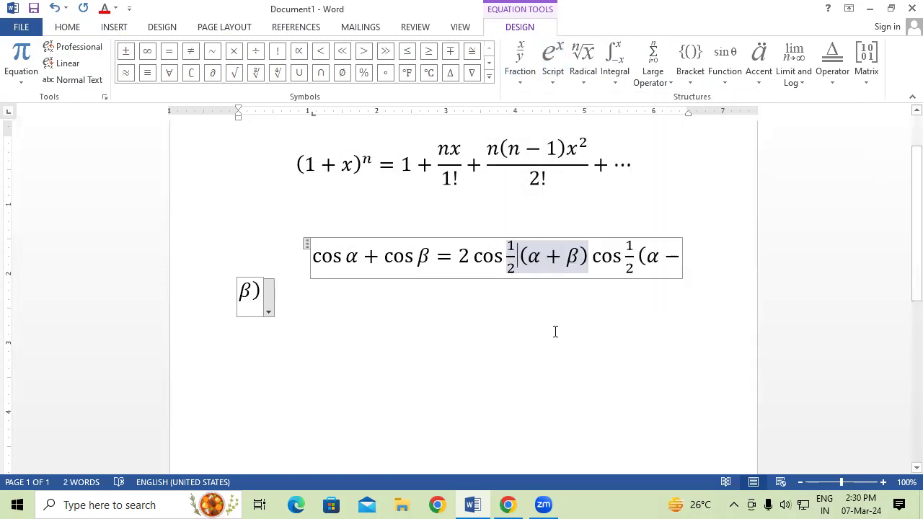
- Browse the Radical, Integral, Large Operator and Bracket galleries, closing each without choosing
click(585, 81)
click(504, 411)
click(617, 79)
click(553, 346)
click(653, 79)
click(495, 377)
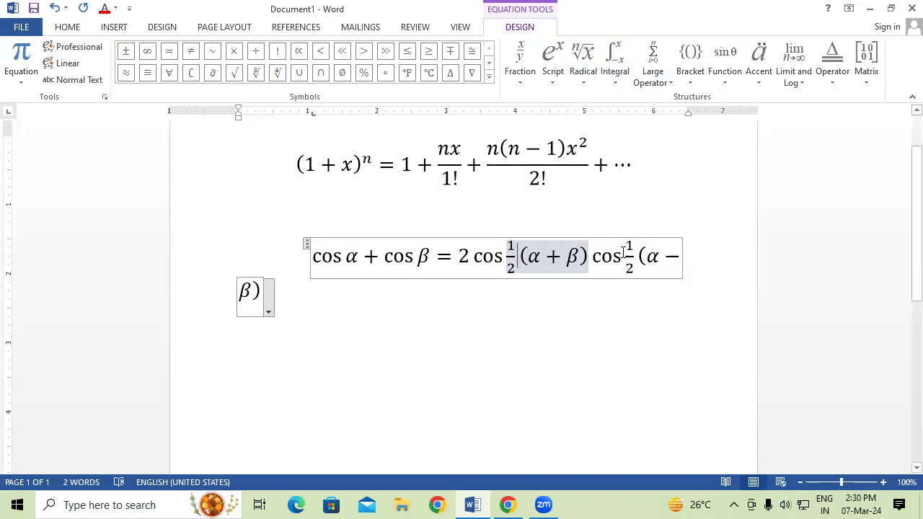
click(692, 72)
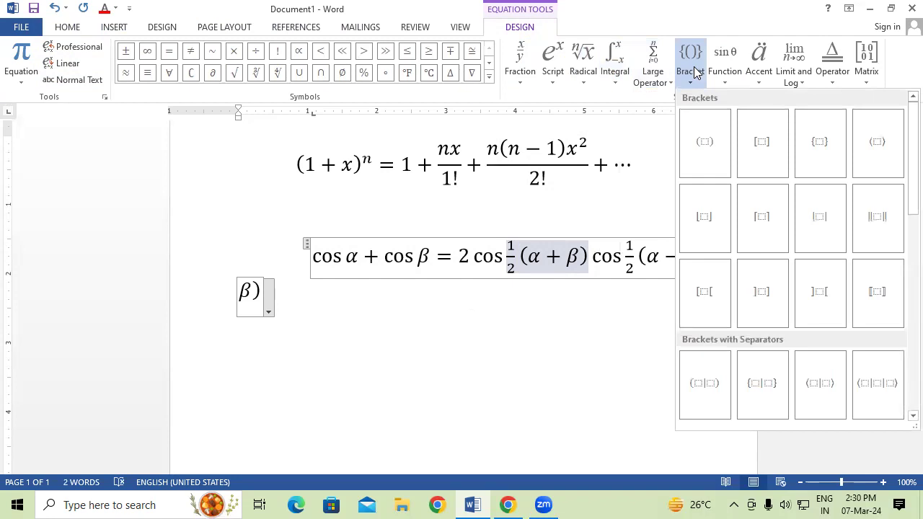
click(412, 428)
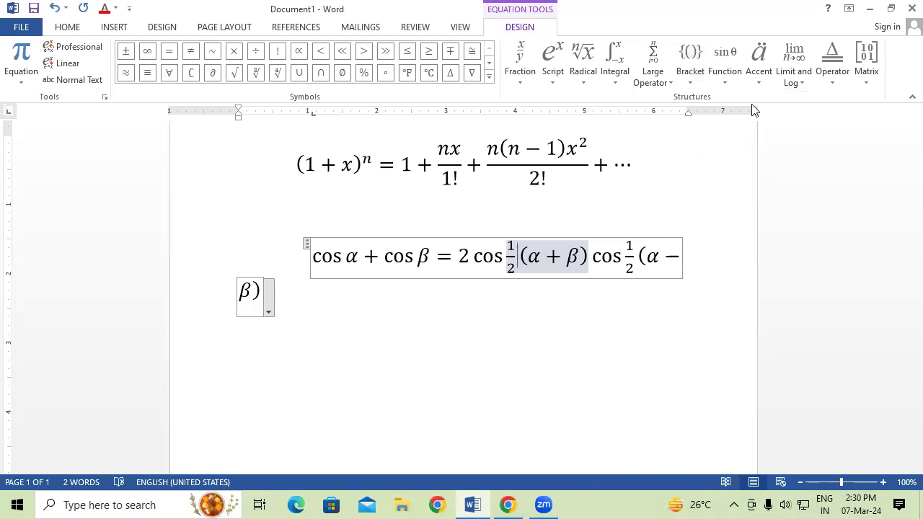
- Leave the equation after β) and start a new empty line below it
click(72, 30)
click(113, 29)
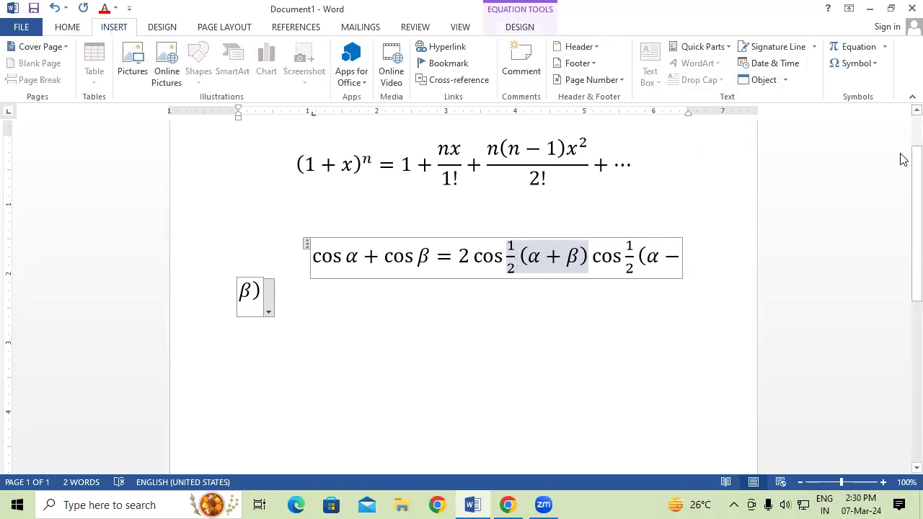
click(631, 352)
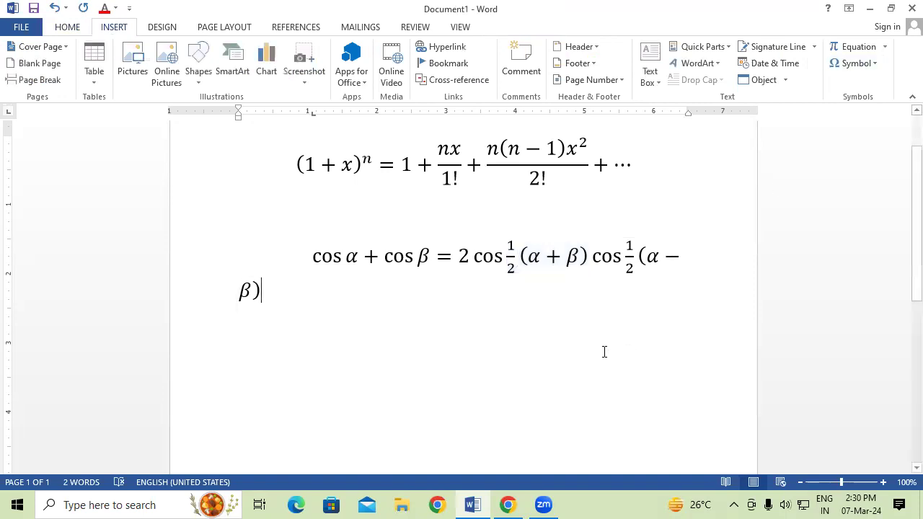
key(Return)
key(Return)
click(64, 32)
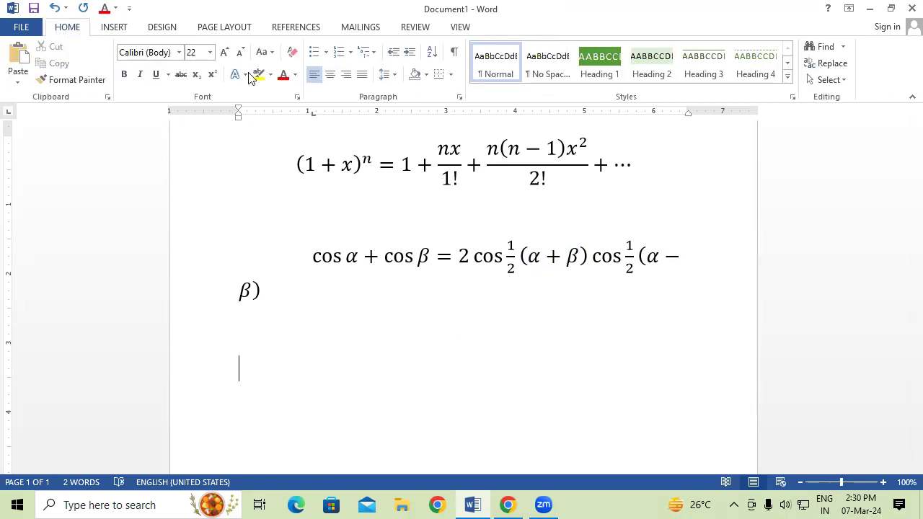
click(325, 52)
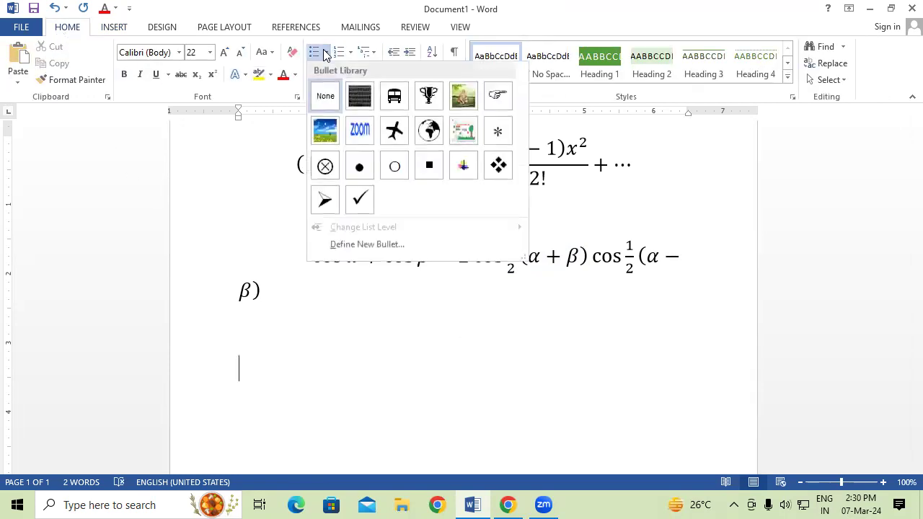
click(342, 245)
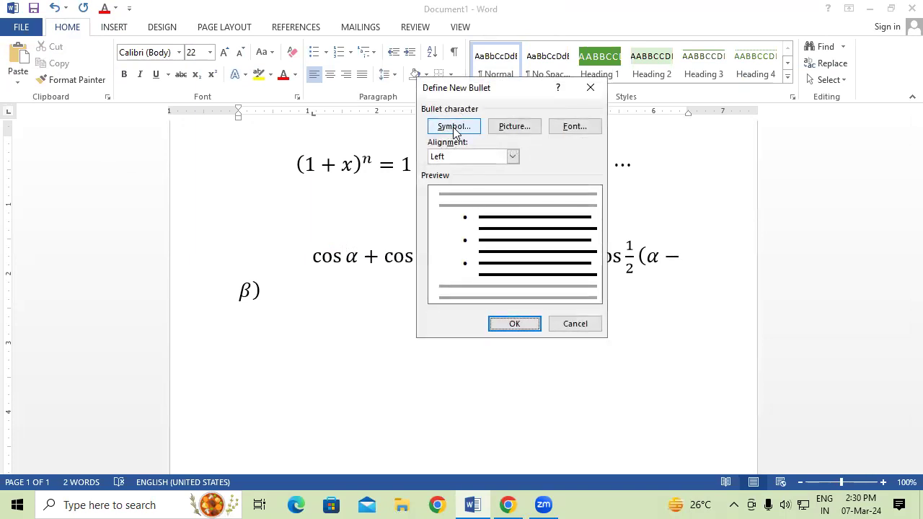
click(590, 87)
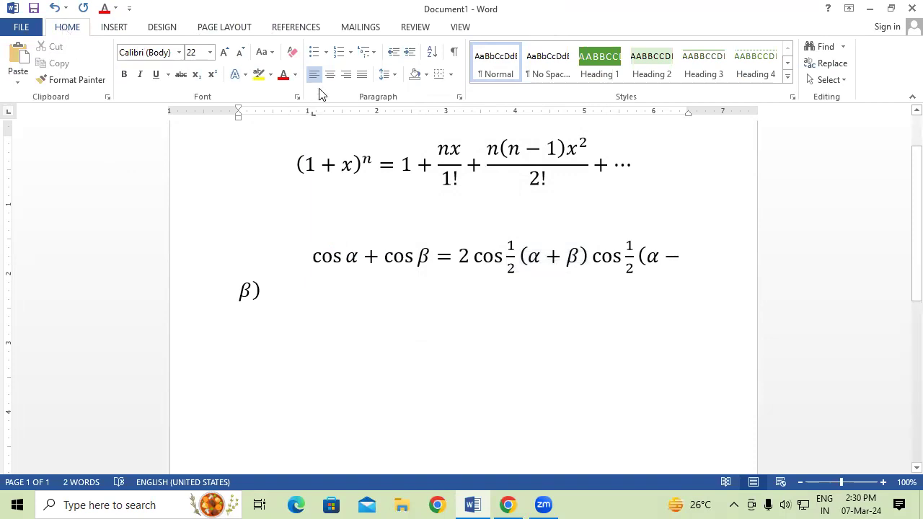
click(327, 55)
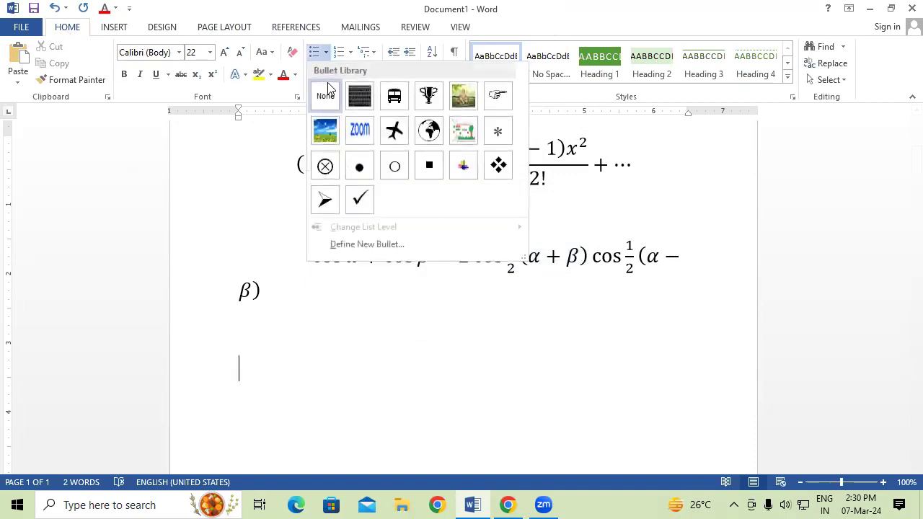
click(386, 249)
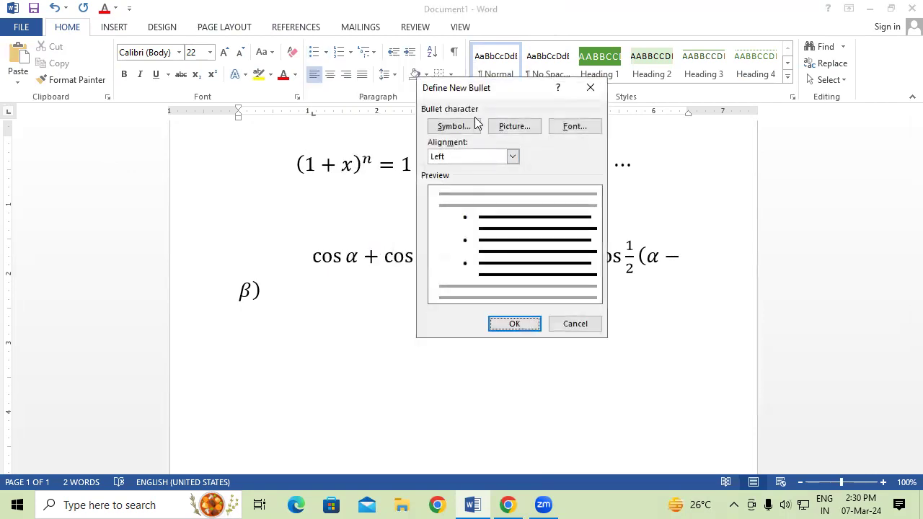
click(454, 130)
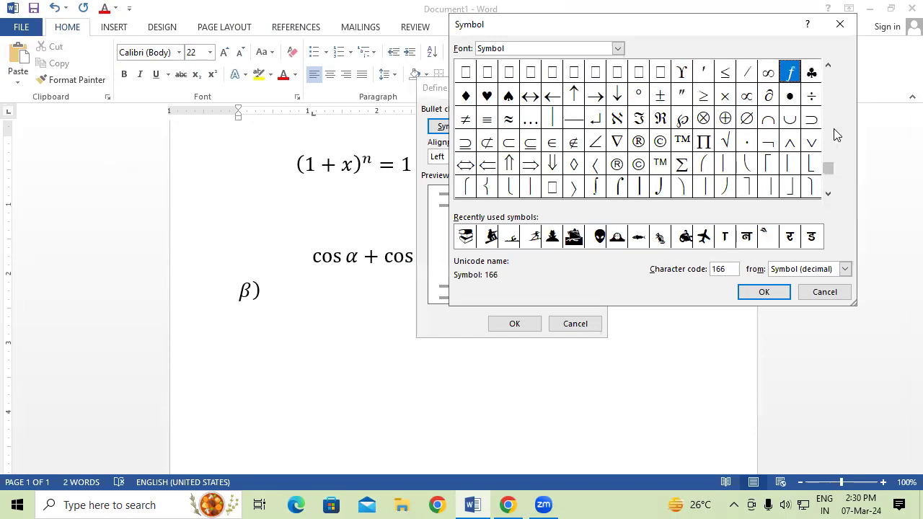
click(829, 64)
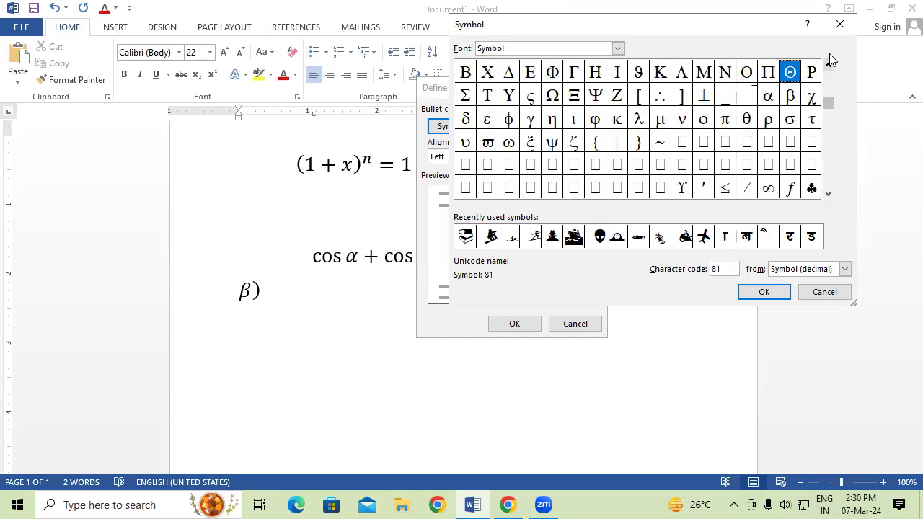
click(840, 24)
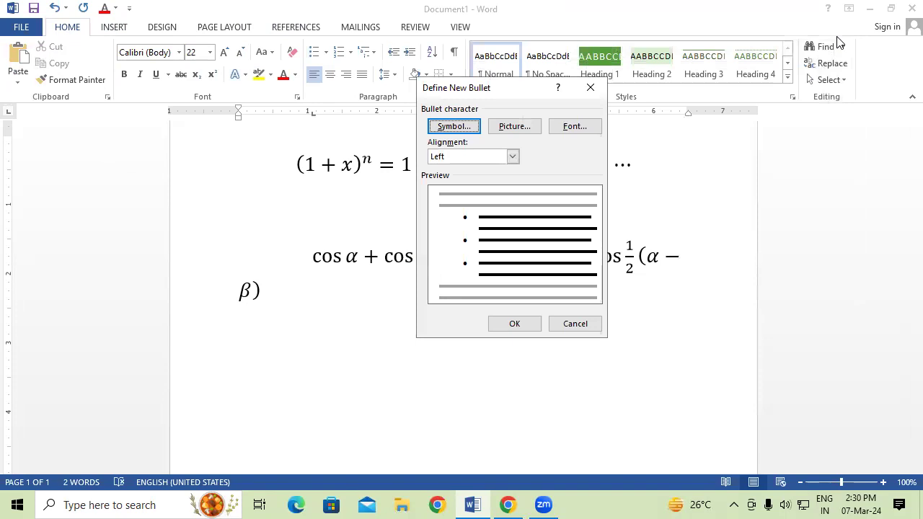
click(591, 87)
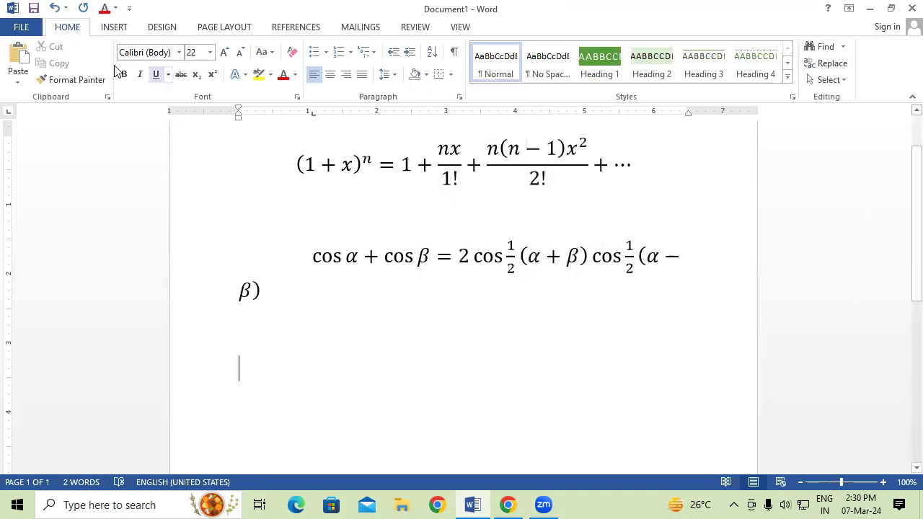
click(108, 29)
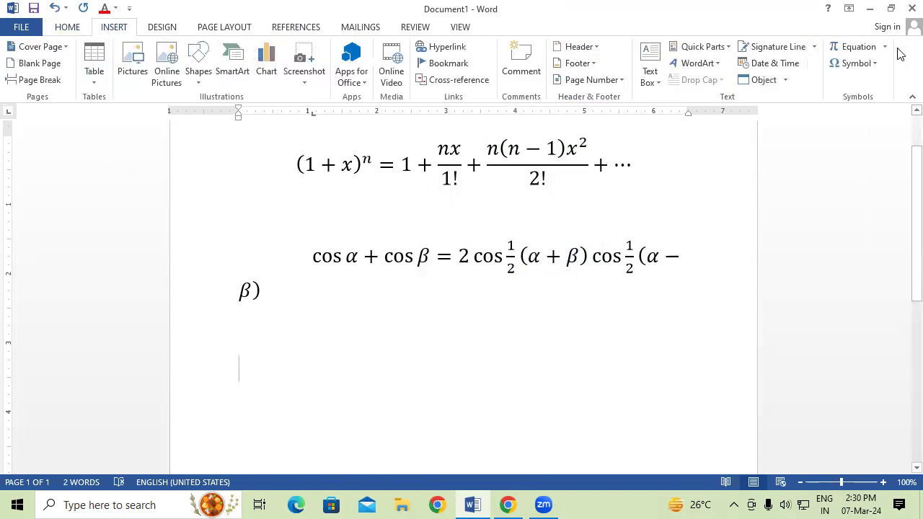
- Browse the Webdings characters in More Symbols, then create the new blank Document2 with Ctrl+N
click(858, 63)
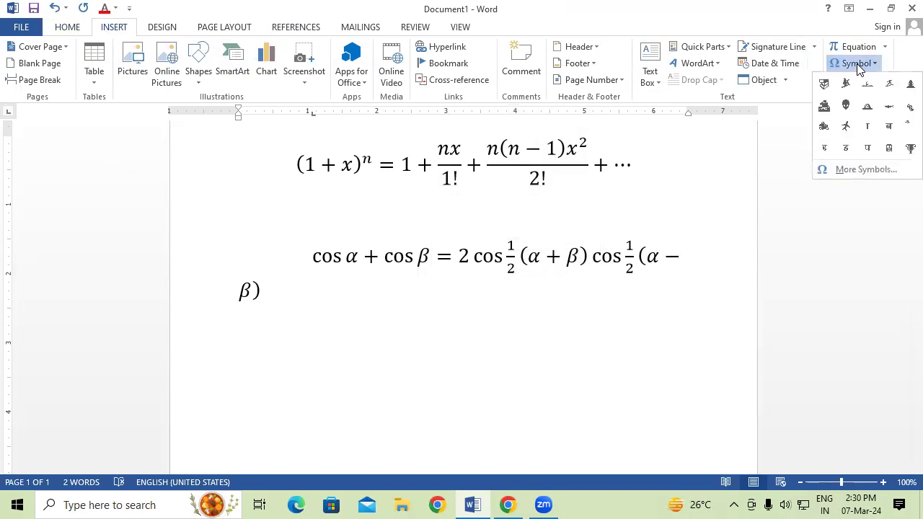
click(889, 172)
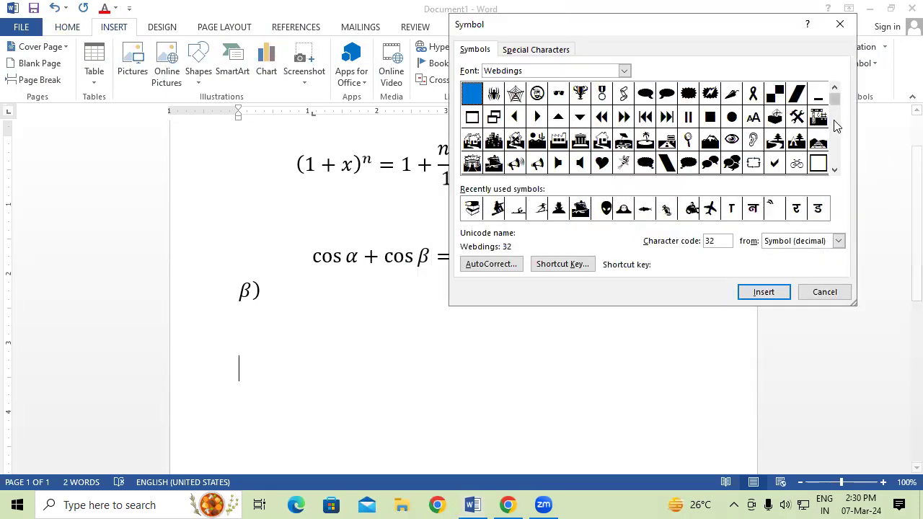
click(834, 170)
click(834, 170)
click(834, 171)
click(834, 170)
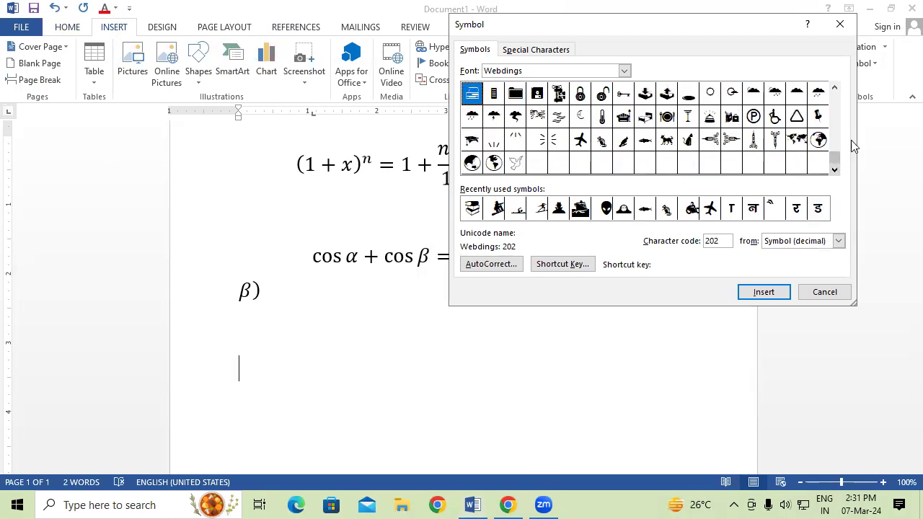
click(840, 24)
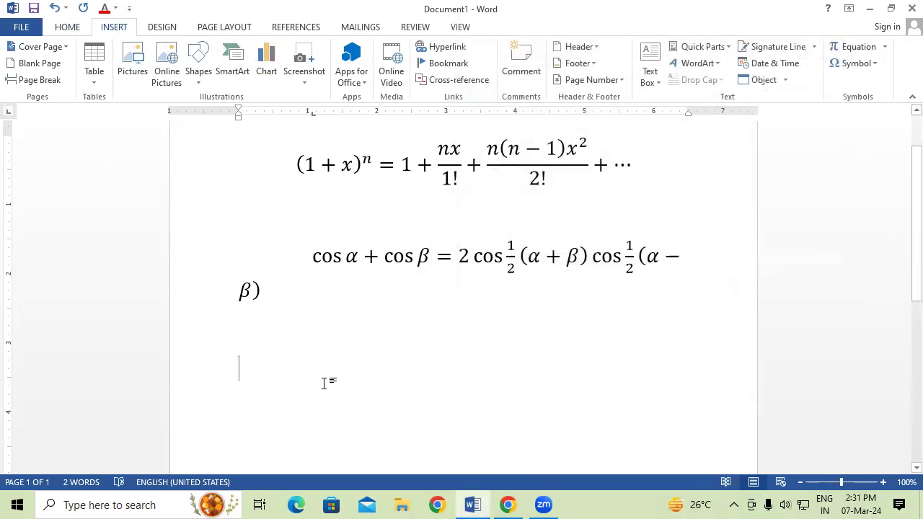
key(ctrl+n)
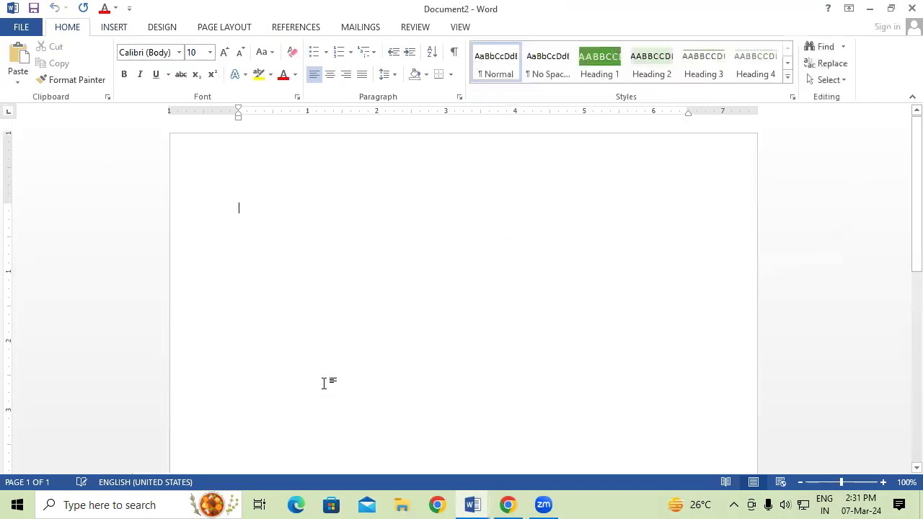
- Set the blank Document2 to the Kruti Dev 240 font at 72 pt
click(179, 52)
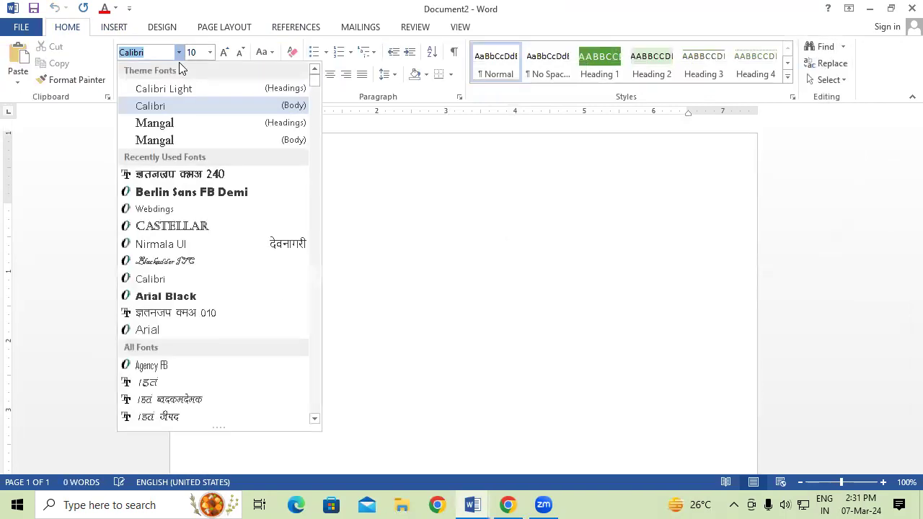
click(184, 174)
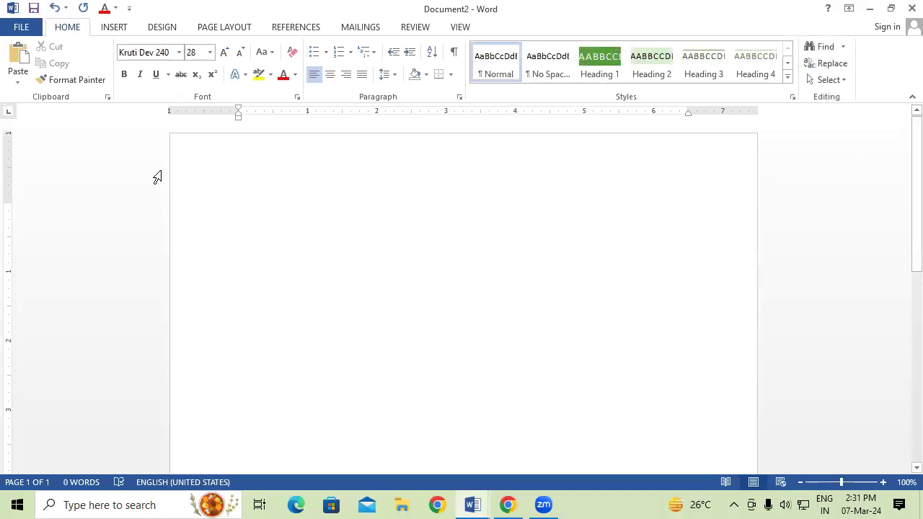
key(ctrl+shift+period)
key(ctrl+shift+period)
key(ctrl+shift+period)
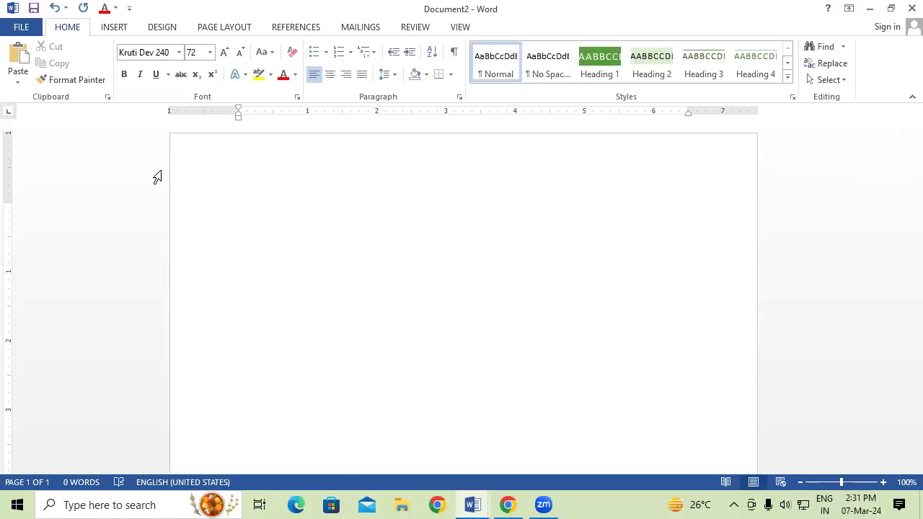
click(113, 29)
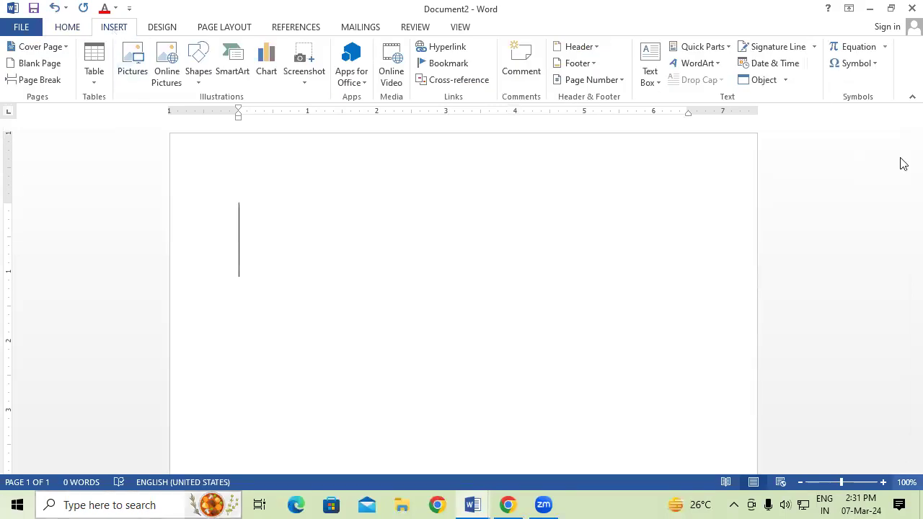
- Open the More Symbols picker and scroll its font list to find Kruti Dev 240
click(856, 66)
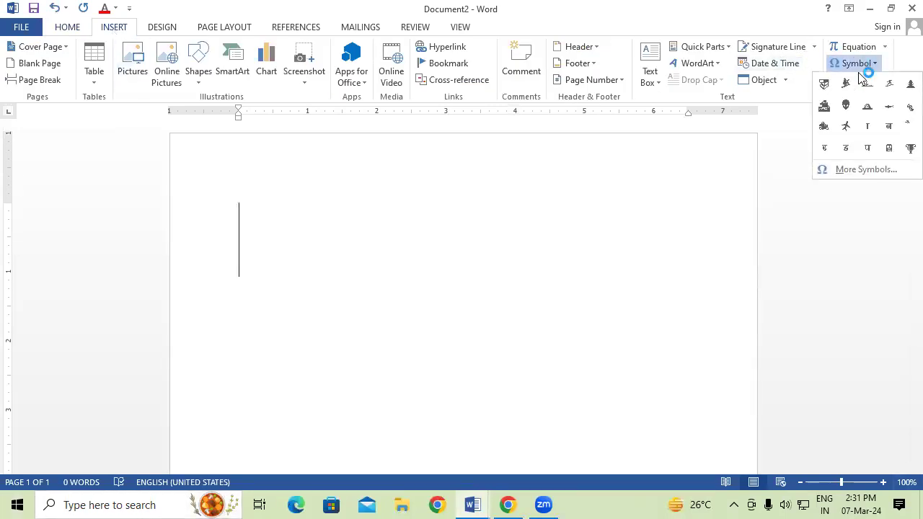
click(873, 167)
click(624, 70)
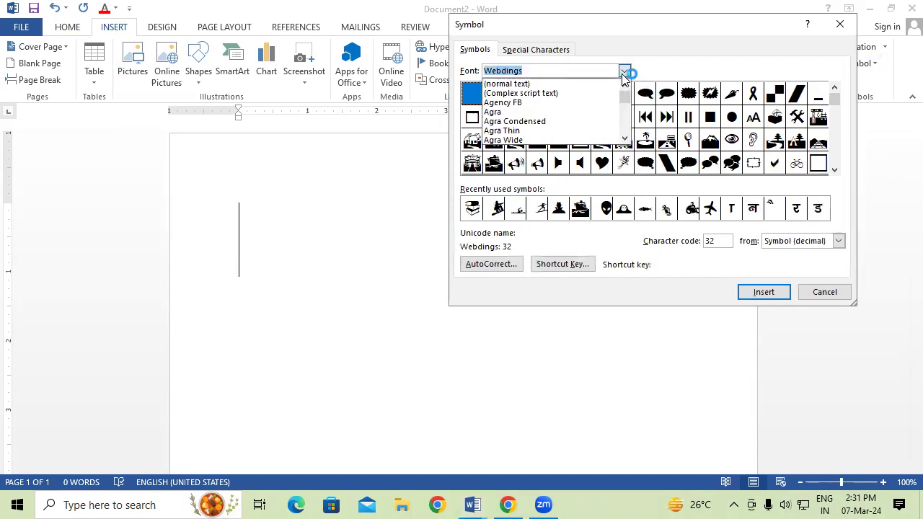
scroll(582, 109, down, 2)
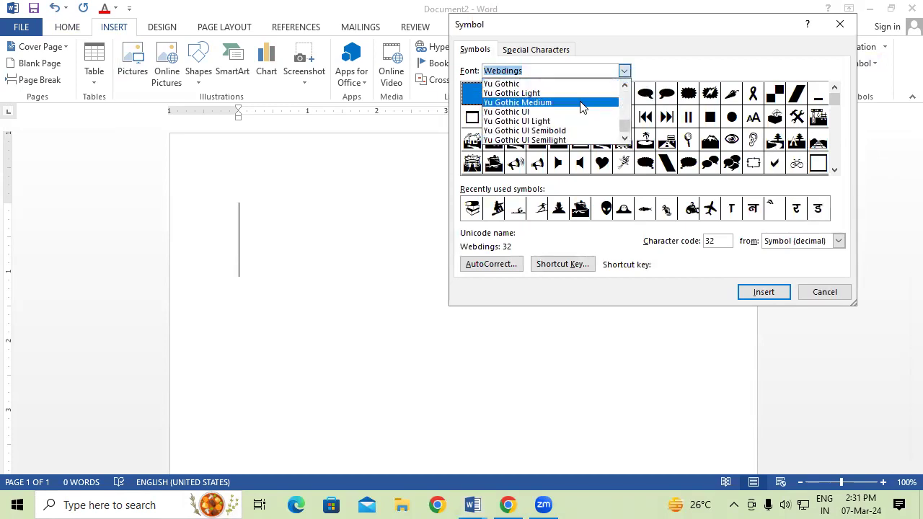
drag(626, 131, 626, 110)
click(625, 137)
click(626, 137)
click(626, 137)
click(626, 137)
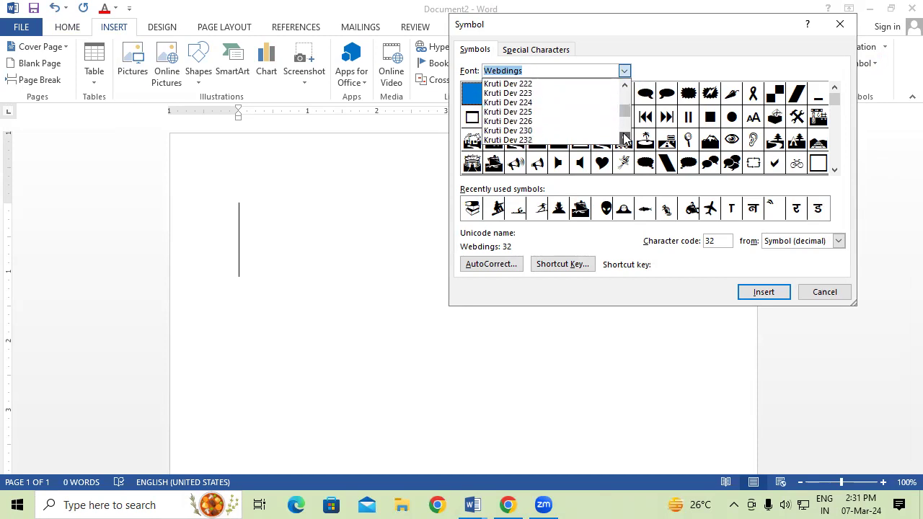
scroll(560, 116, up, 1)
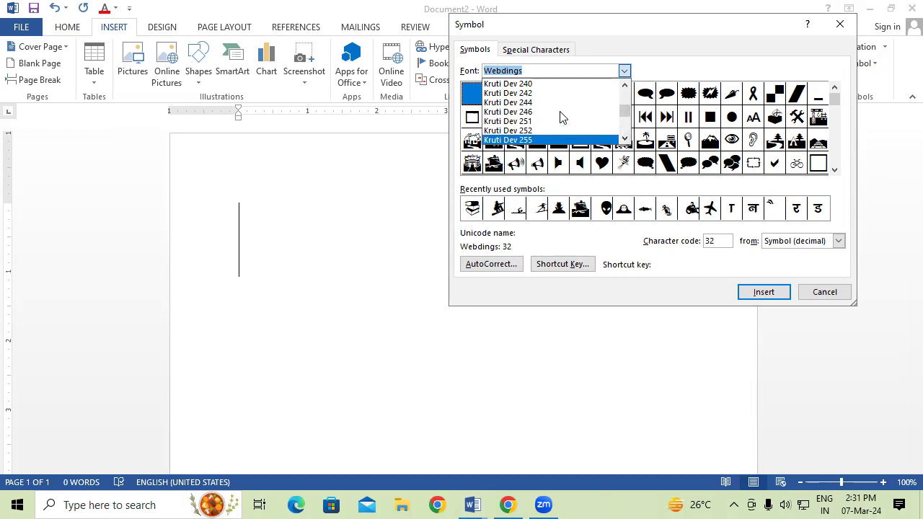
- Switch the symbol font to Kruti Dev 240 and select the Hindi letter प
click(565, 85)
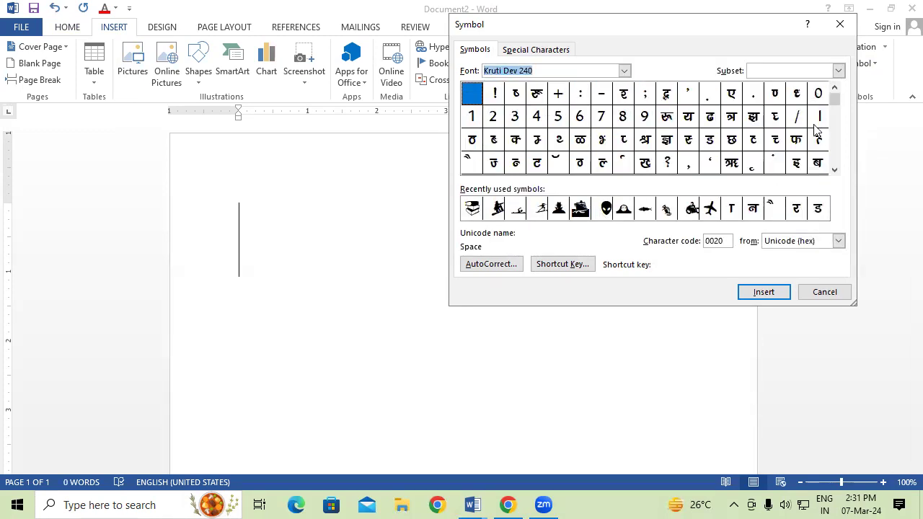
click(835, 171)
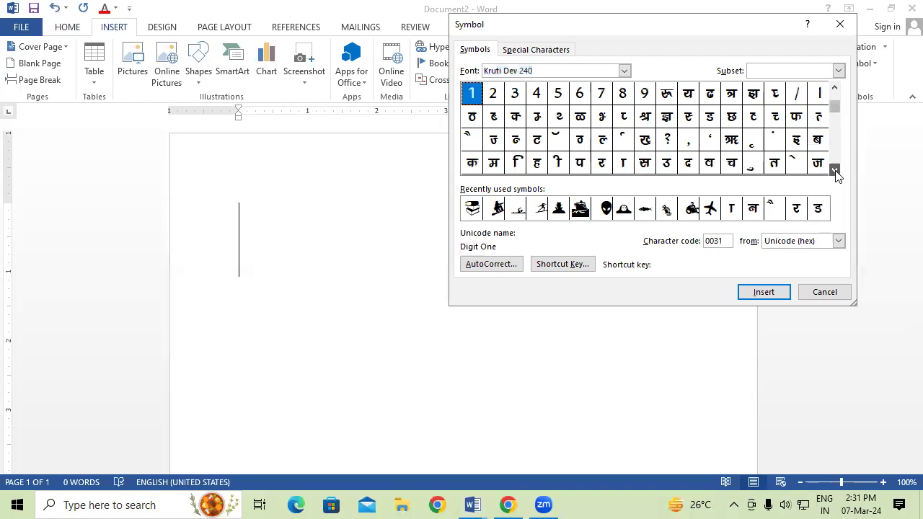
click(835, 171)
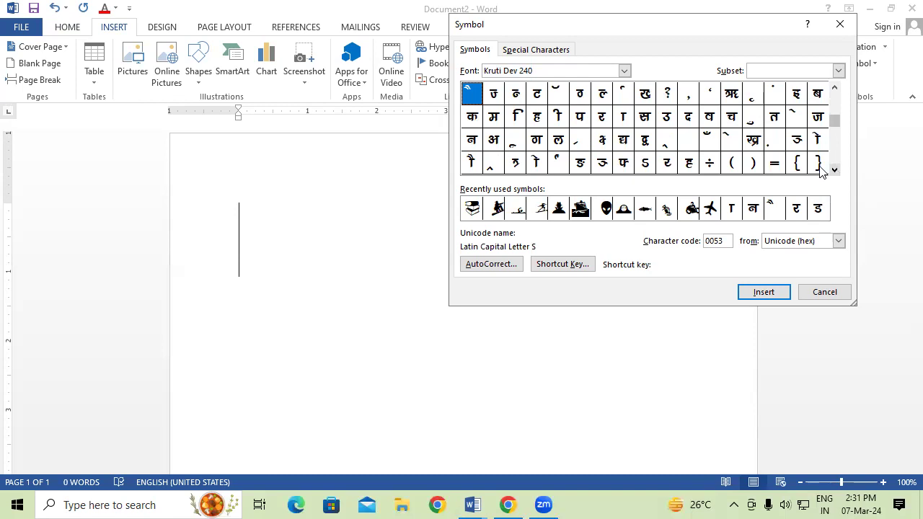
click(579, 119)
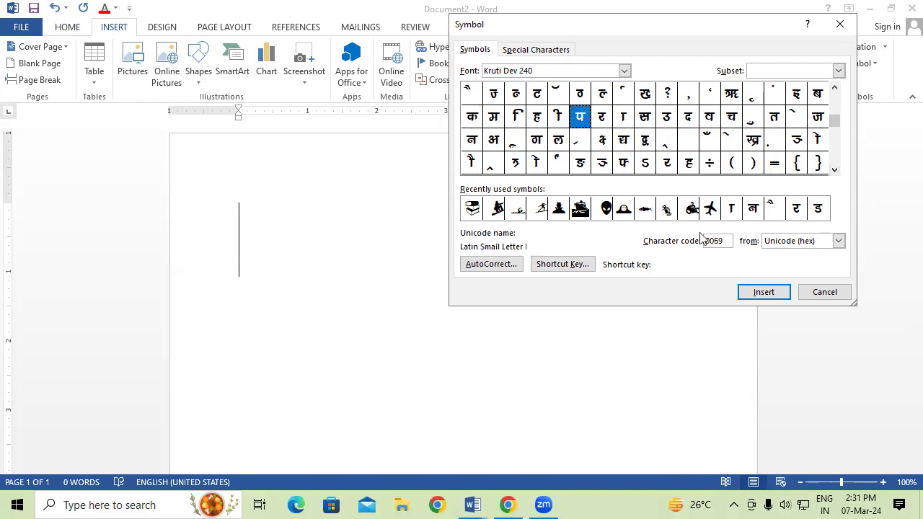
- Insert प into the document and scroll through the Kruti Dev 240 character grid
click(760, 293)
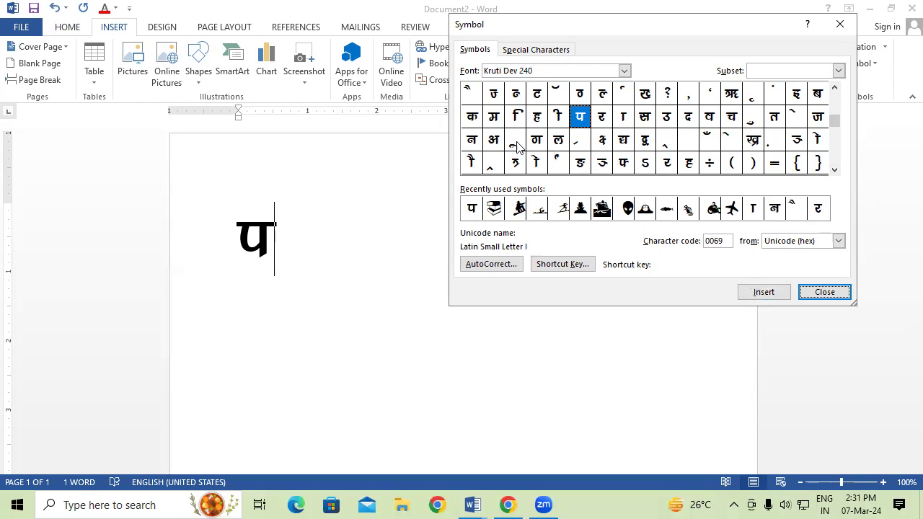
click(834, 171)
click(834, 171)
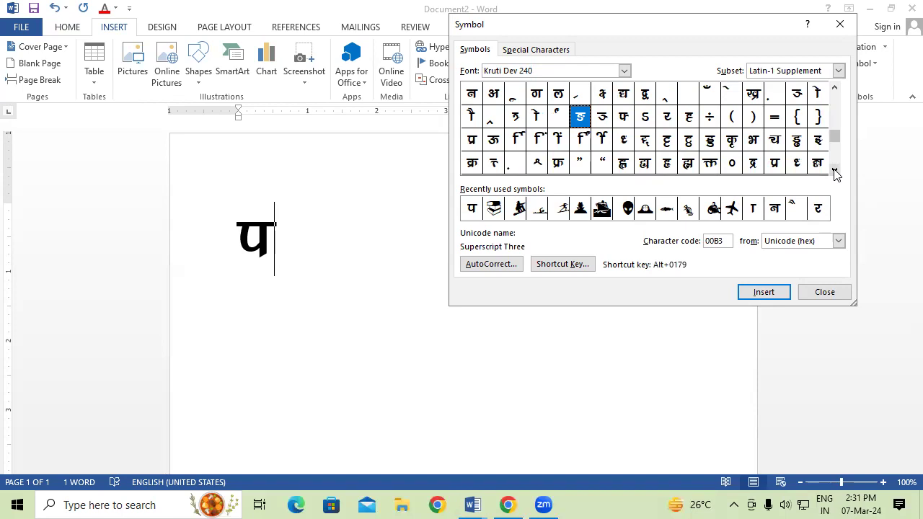
click(834, 171)
click(835, 171)
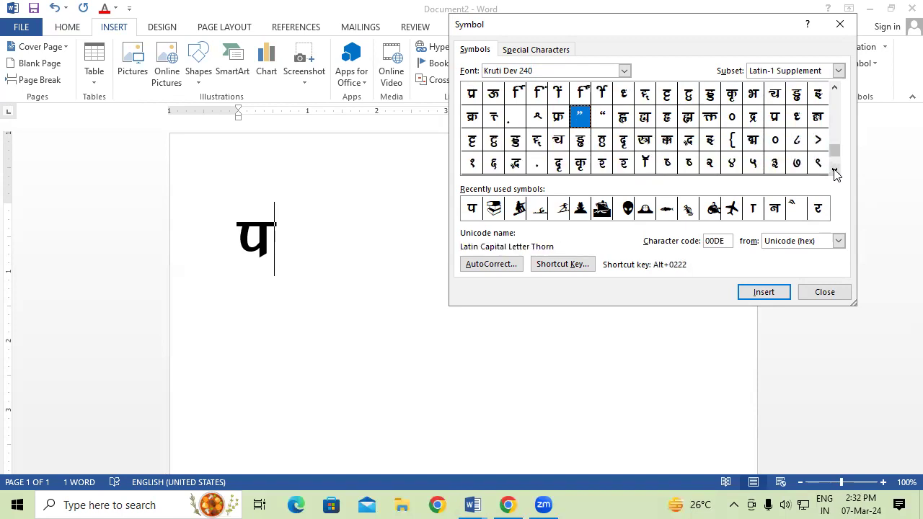
click(835, 171)
click(835, 88)
click(837, 89)
click(837, 88)
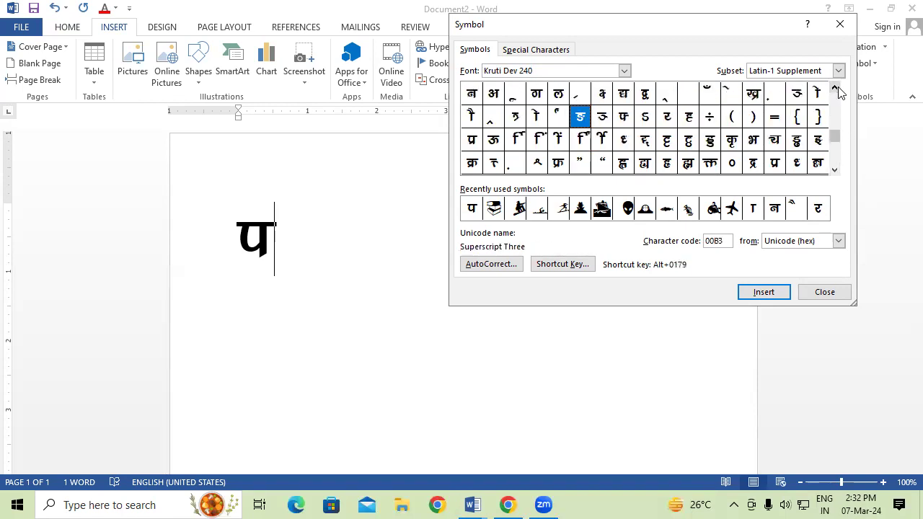
click(837, 88)
click(837, 88)
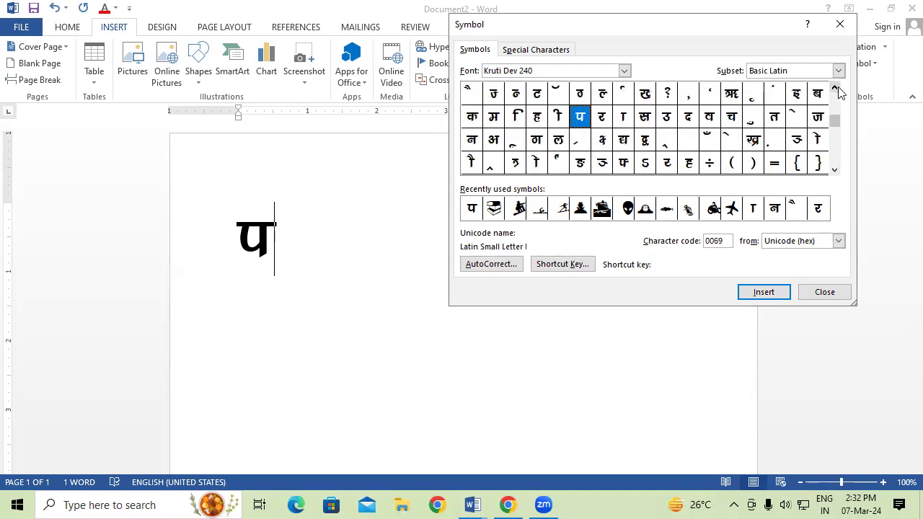
click(837, 88)
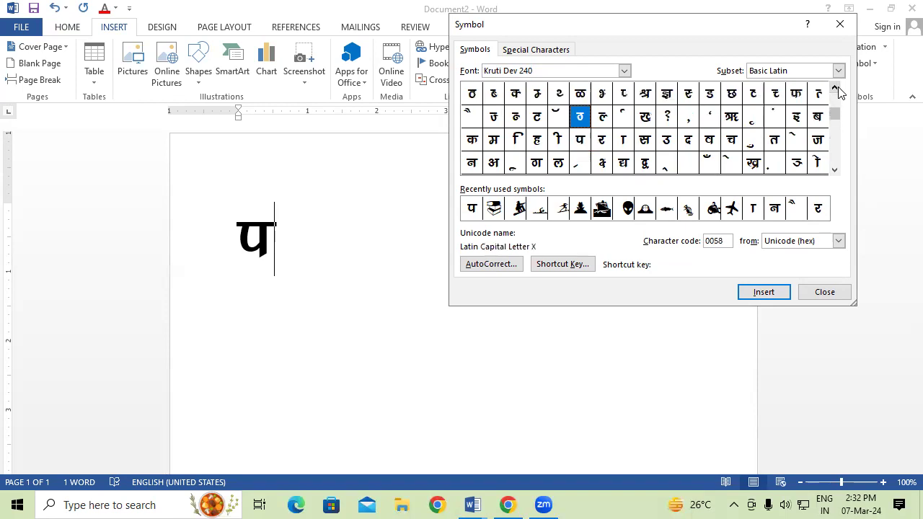
- Insert ड, र, ा and ौ after प to build पडरौ
click(710, 93)
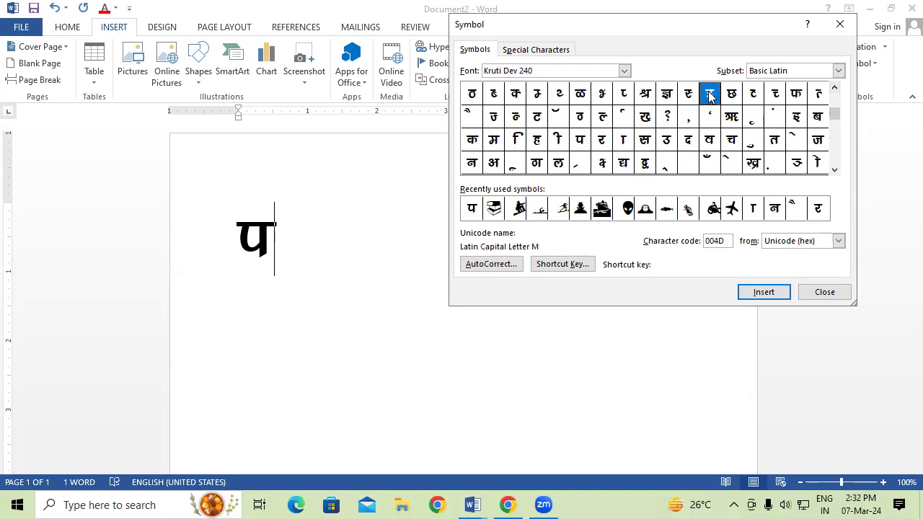
click(759, 295)
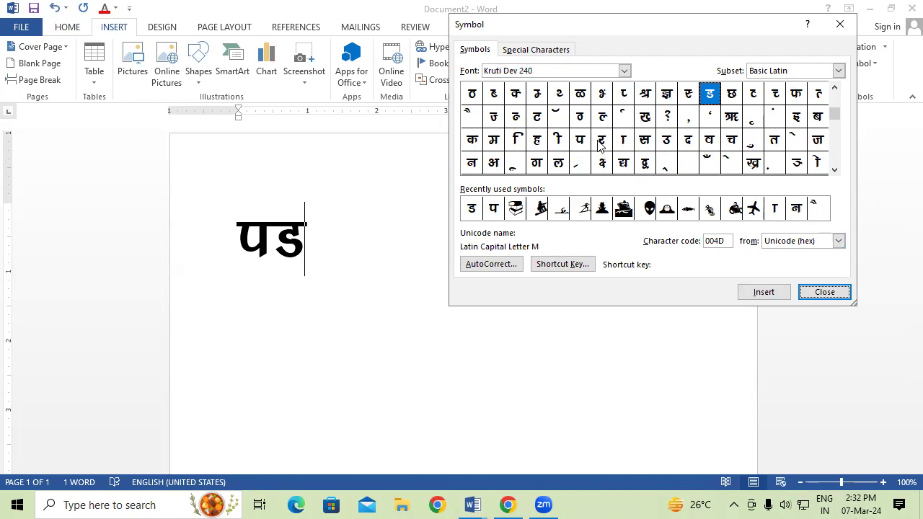
click(603, 141)
click(763, 292)
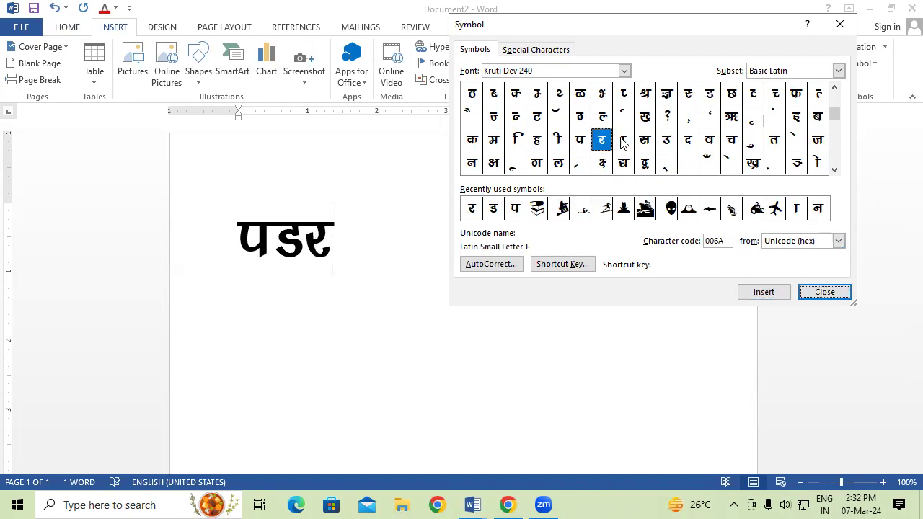
click(623, 140)
click(760, 295)
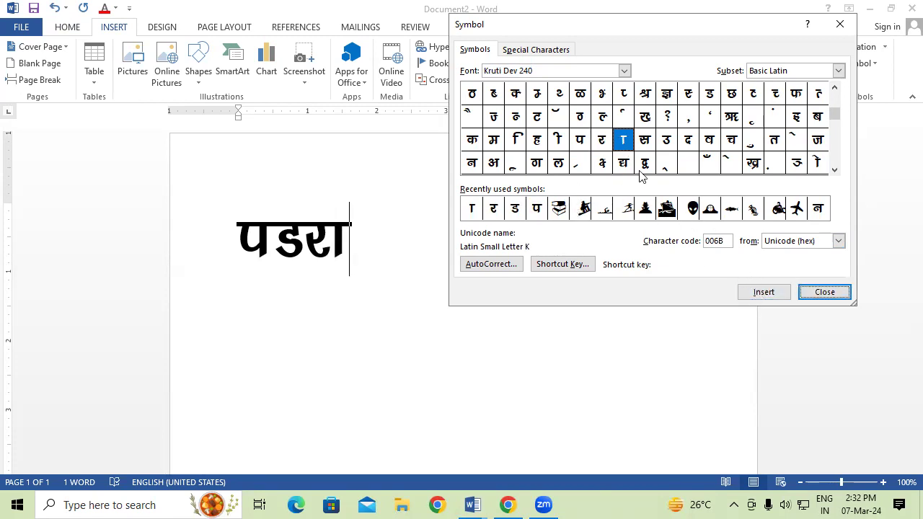
click(472, 117)
click(762, 293)
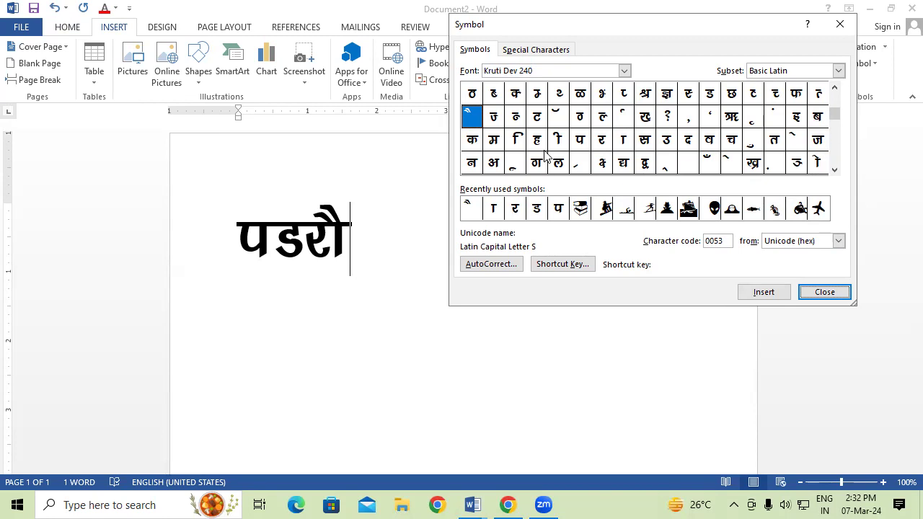
- Add न and ा to complete पडरौना, then close the Symbol dialog
click(470, 164)
click(763, 292)
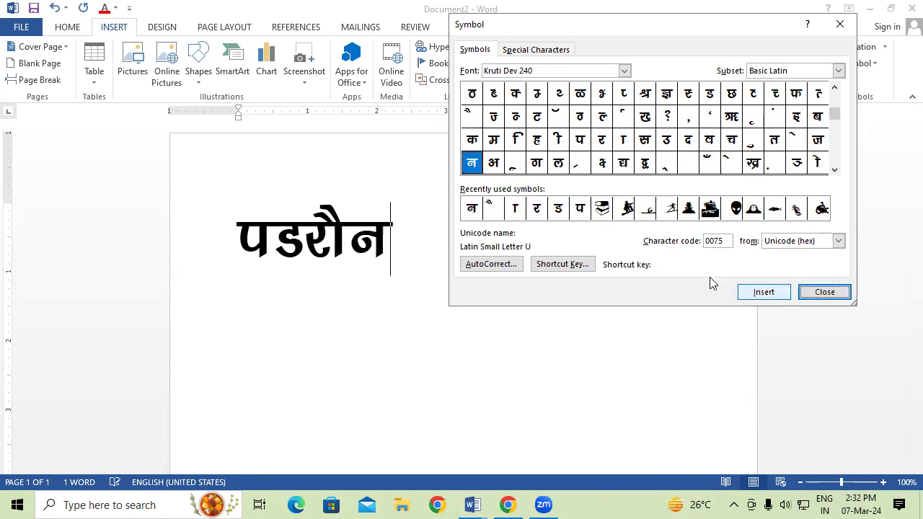
click(515, 208)
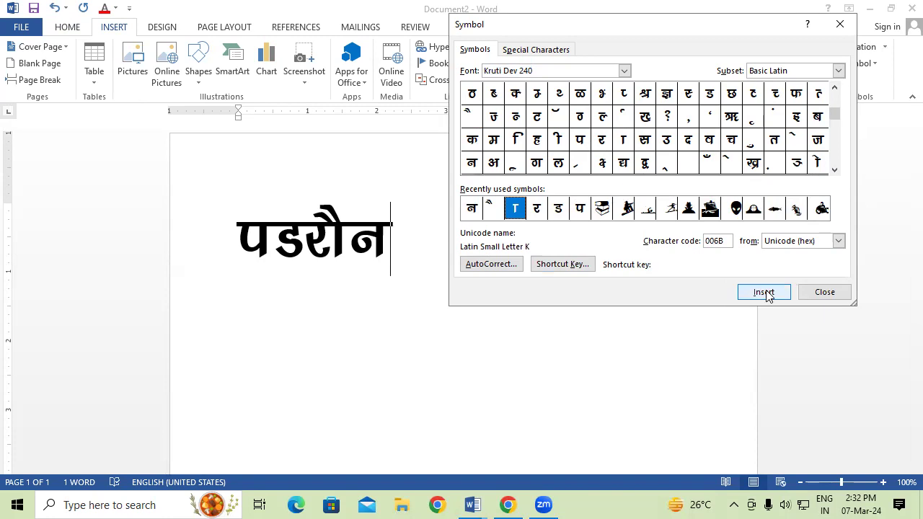
click(767, 294)
click(840, 24)
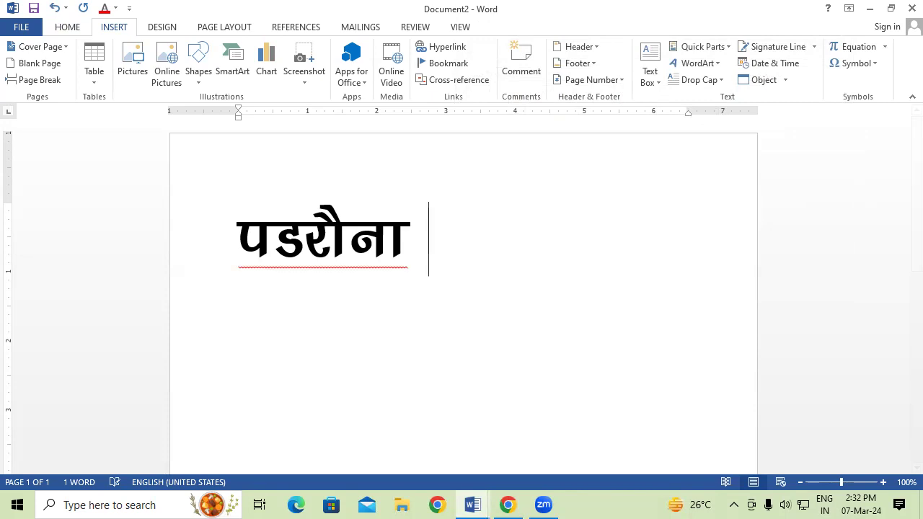
- Type a second पडरौना after a space, correcting the misspelled ending
text(प)
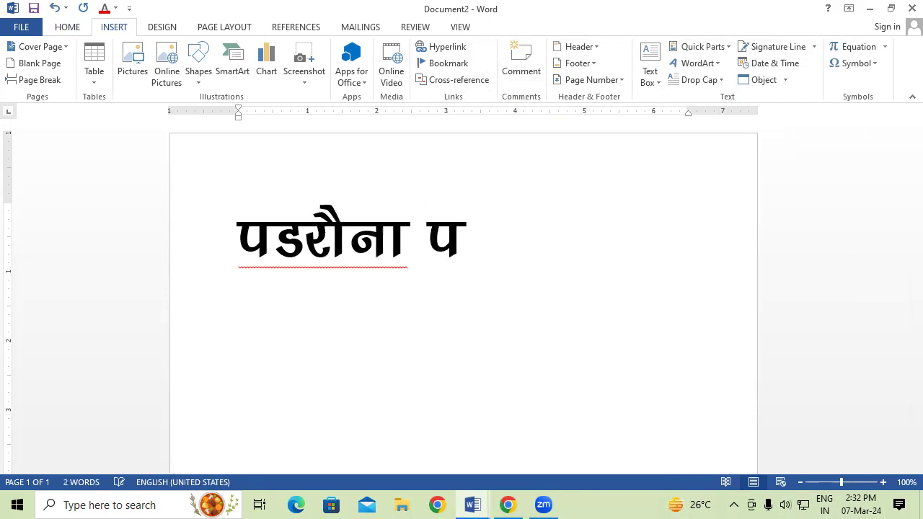
text(ड)
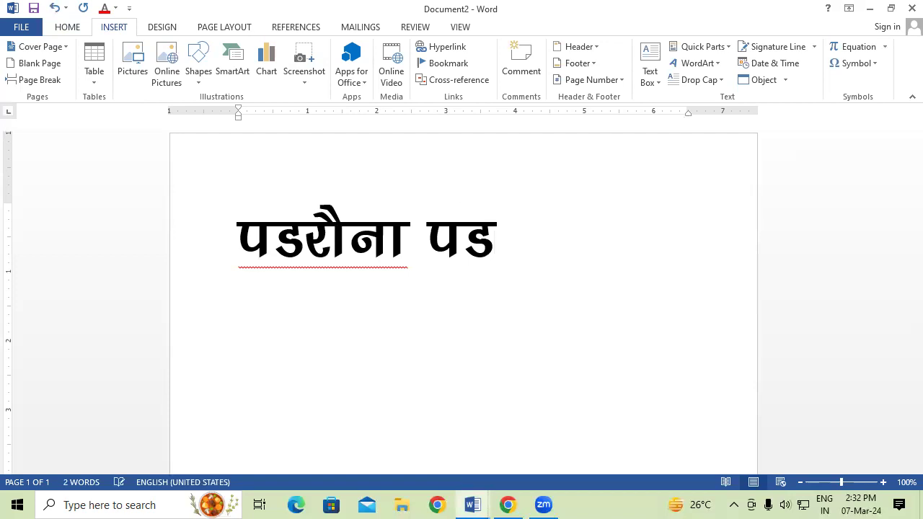
text(रस)
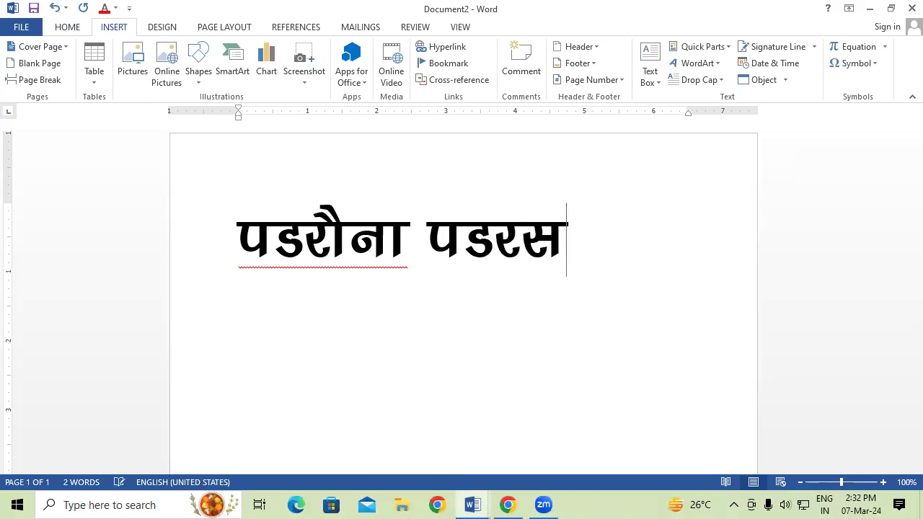
text(ै)
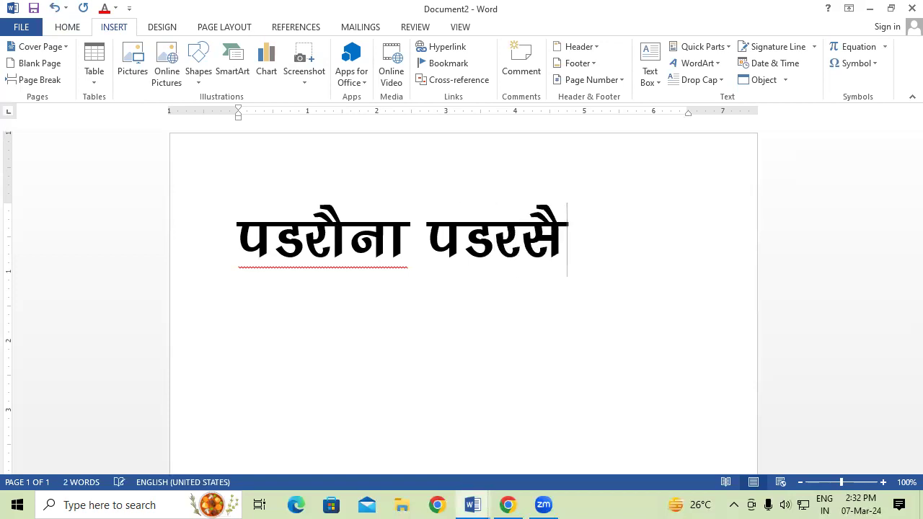
text(ना)
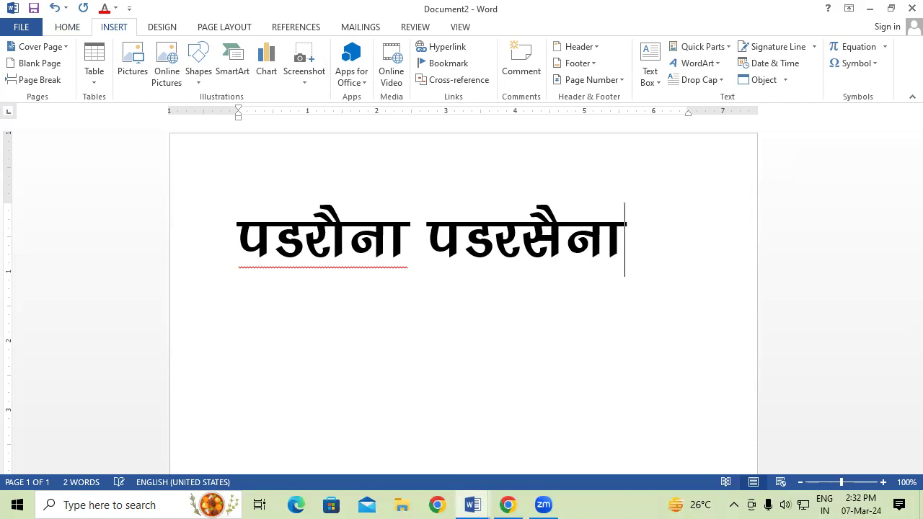
key(BackSpace)
key(BackSpace)
key(BackSpace)
key(BackSpace)
key(BackSpace)
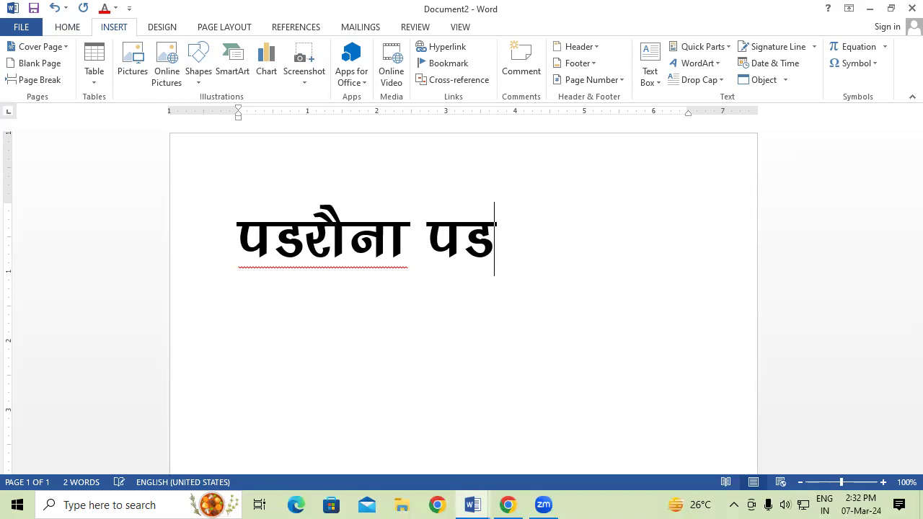
text(र)
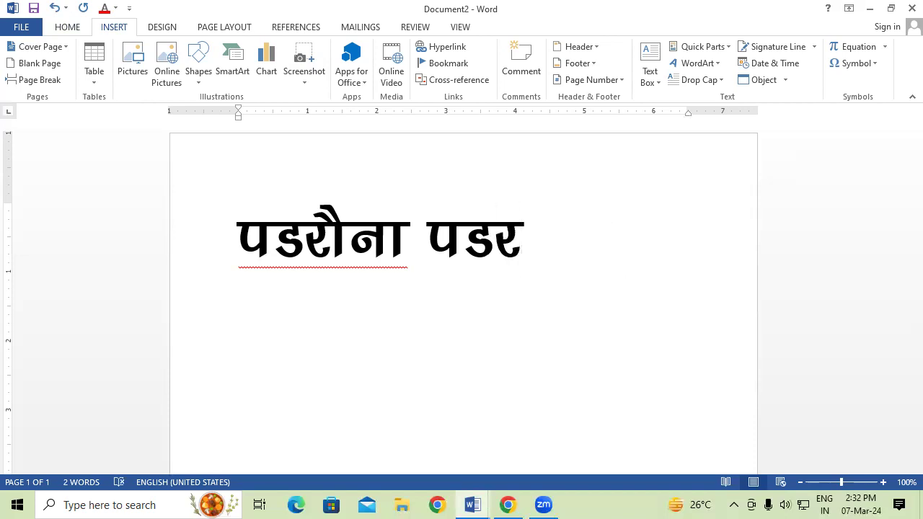
text(ा)
text(ौना)
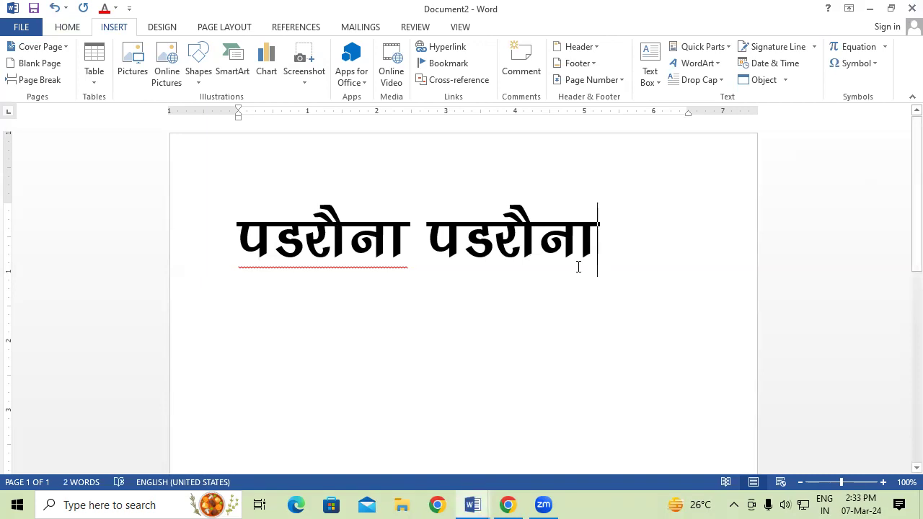
- View the Design options, click into the first Hindi word, and show Page Layout settings
click(167, 29)
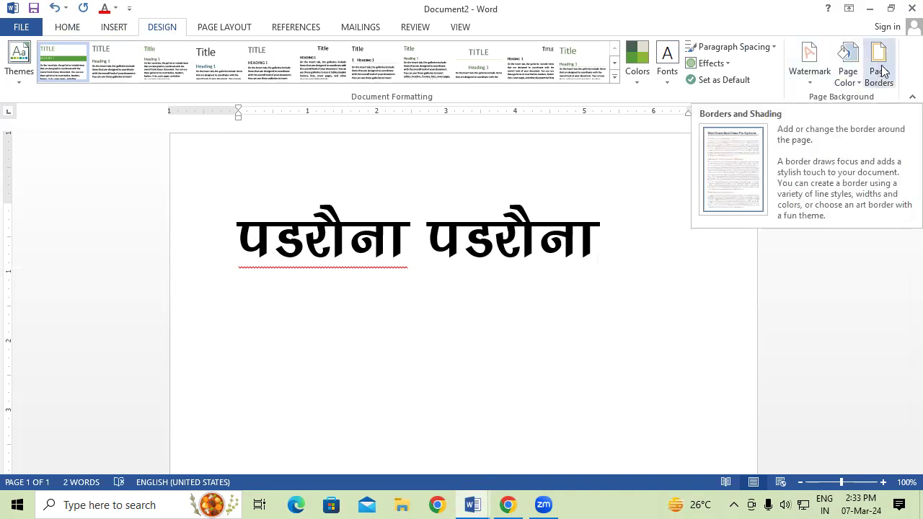
click(270, 353)
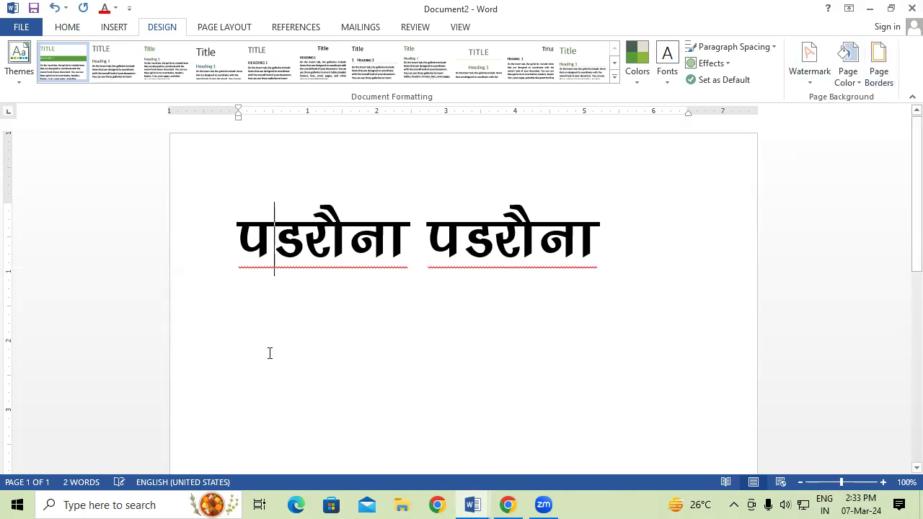
click(226, 29)
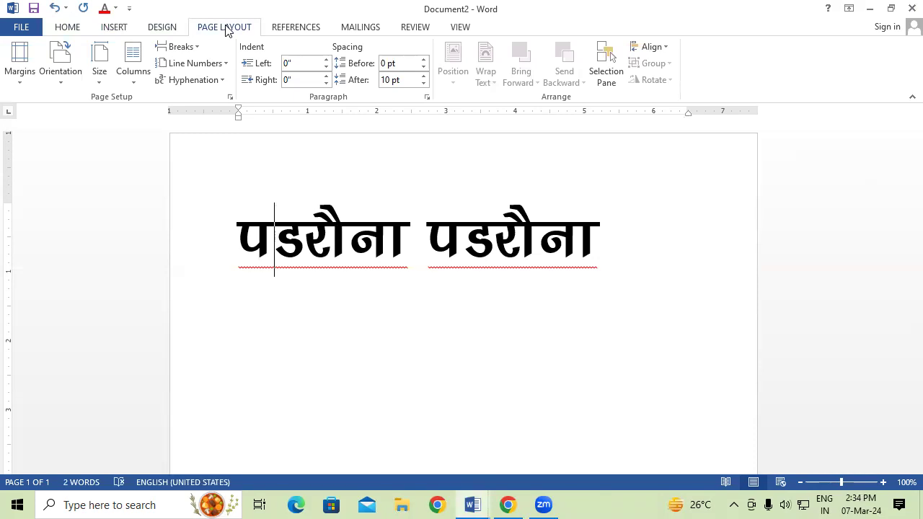
- Clear both Hindi words from the page and switch the font to Calibri
key(ctrl+a)
key(Delete)
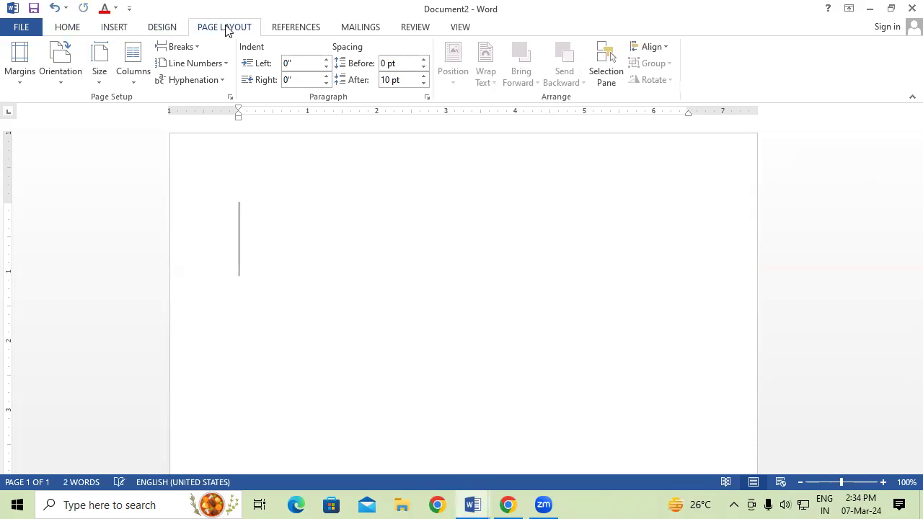
key(BackSpace)
click(76, 27)
click(178, 52)
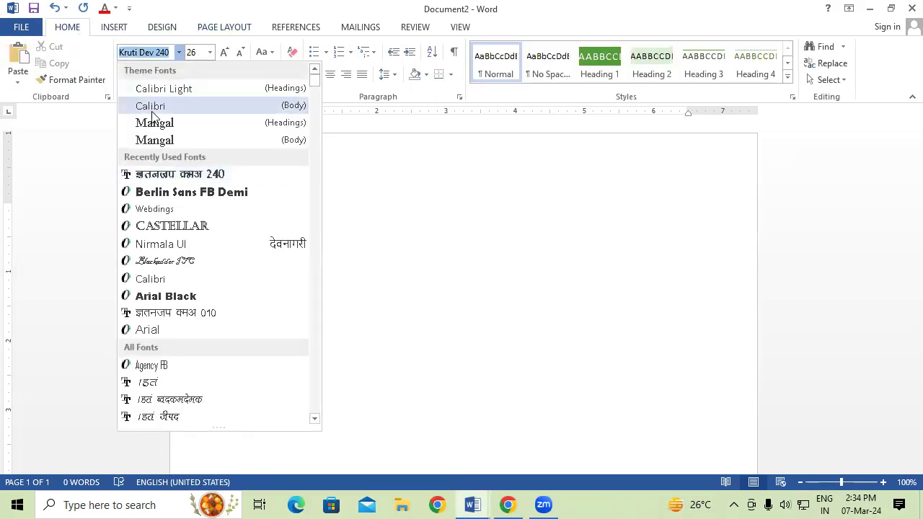
click(152, 108)
- Generate sample paragraphs with =rand() and shrink all the text to 20 pt
text(=rand())
key(Return)
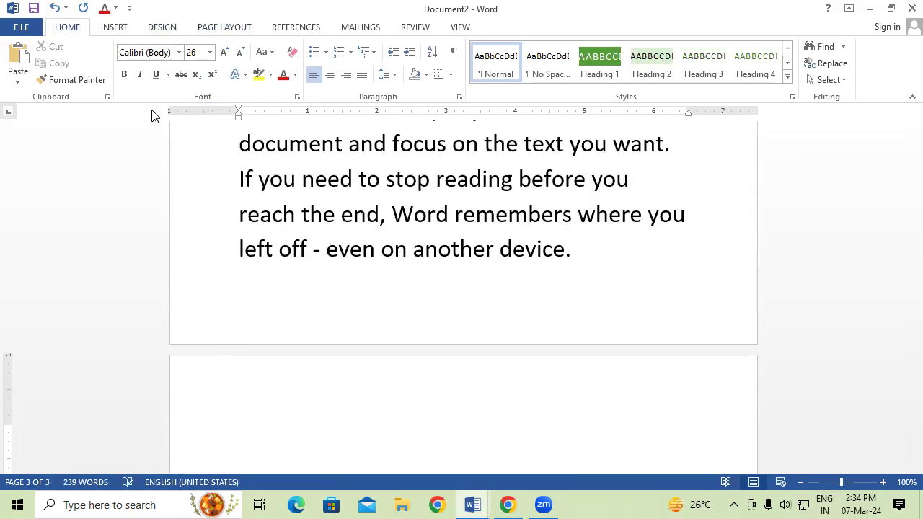
key(ctrl+a)
key(Delete)
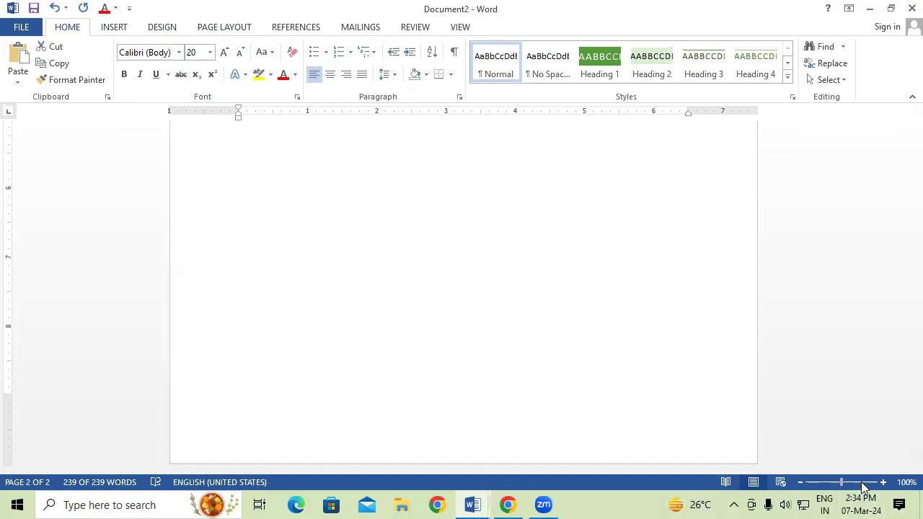
drag(913, 433, 903, 123)
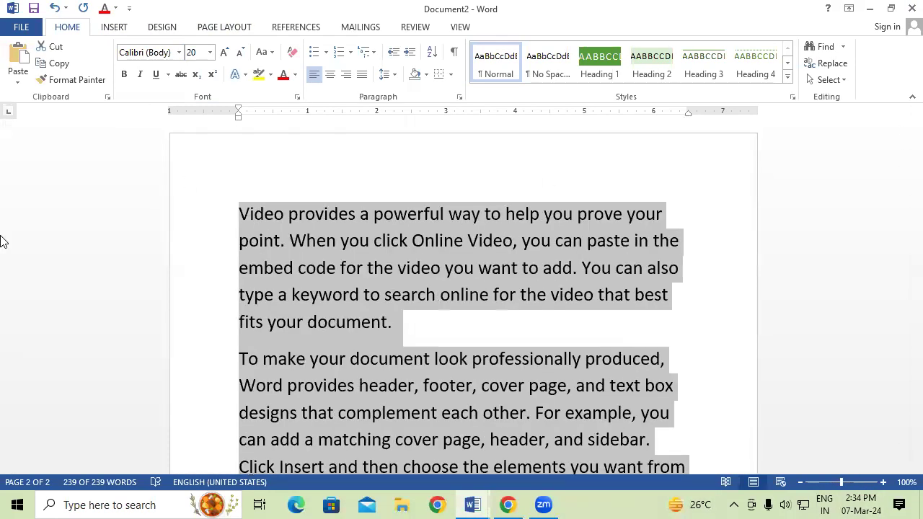
click(213, 34)
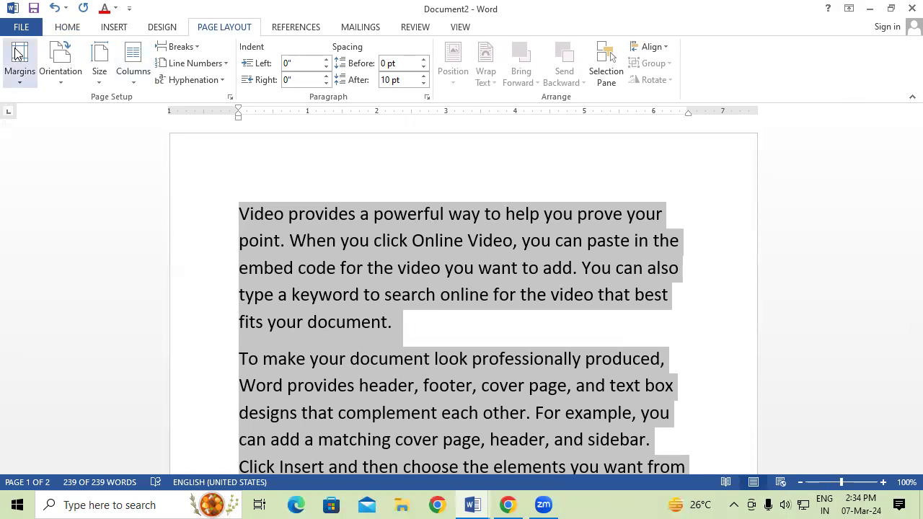
- Try the Narrow, Moderate and Wide margin presets on the sample text
click(18, 58)
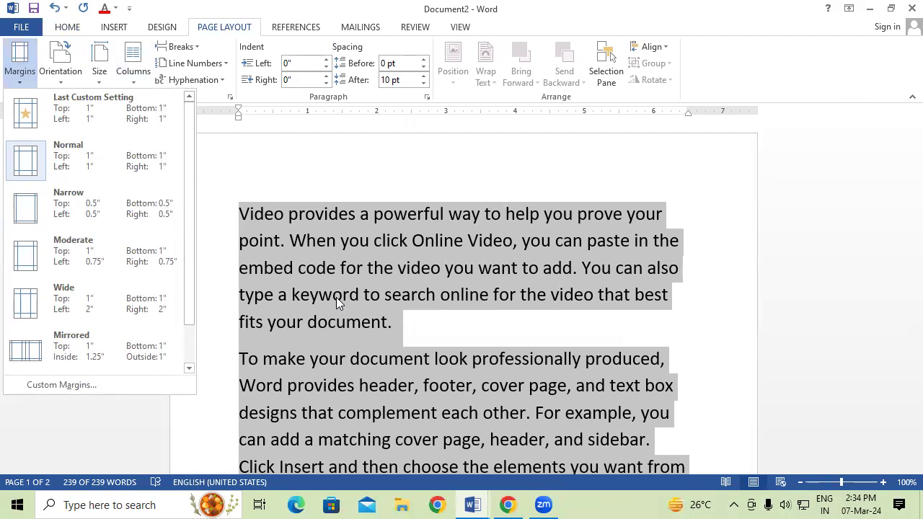
click(43, 220)
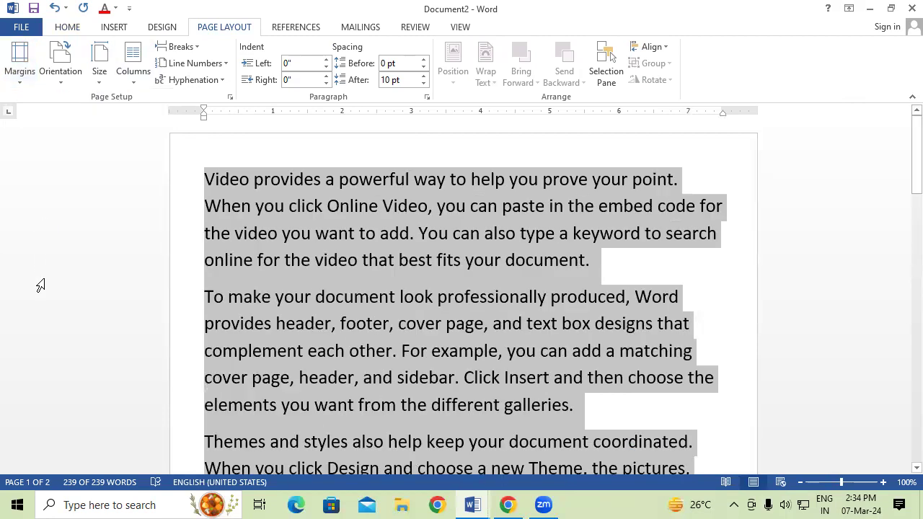
click(31, 75)
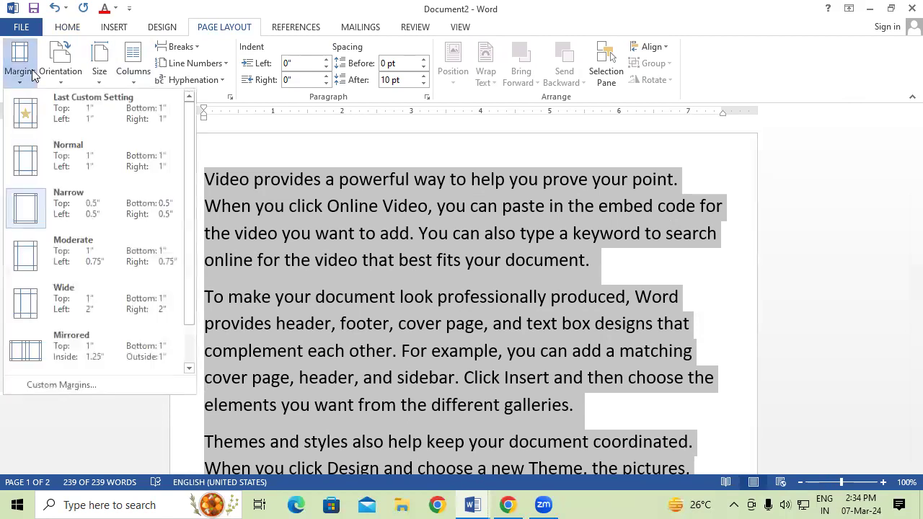
click(100, 251)
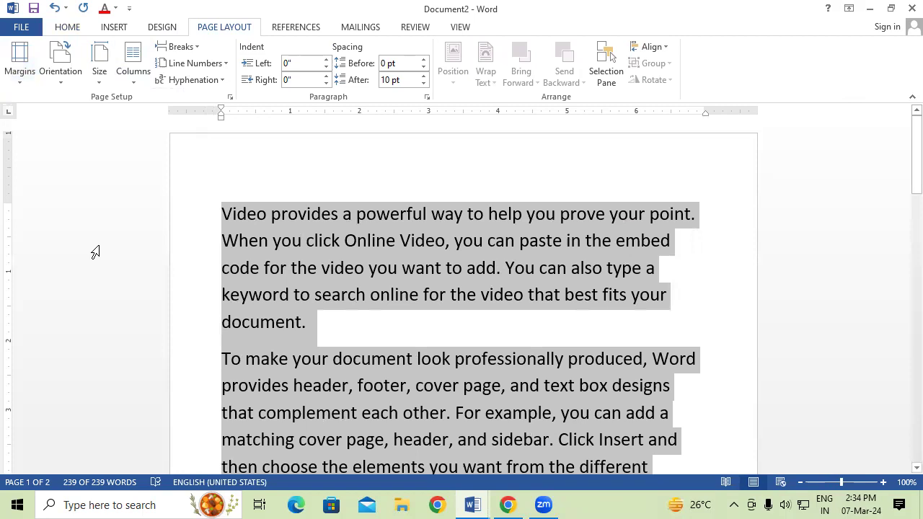
click(18, 70)
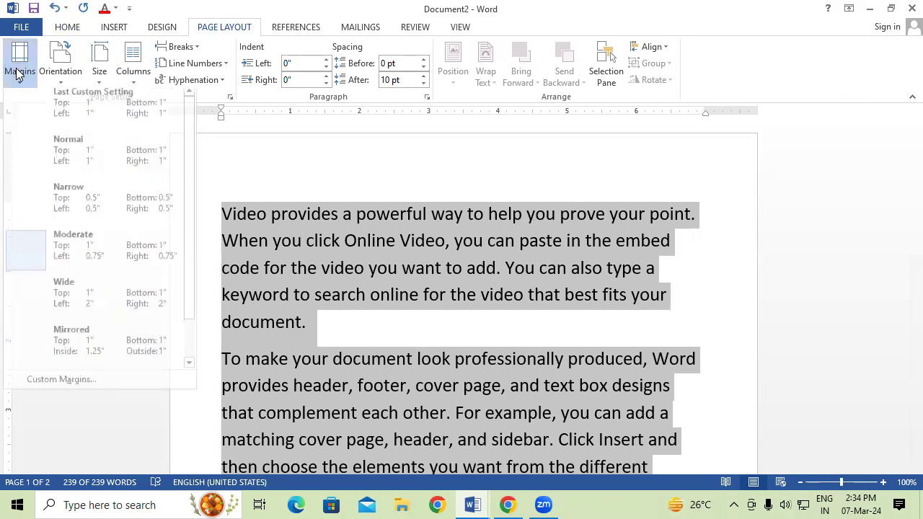
click(79, 309)
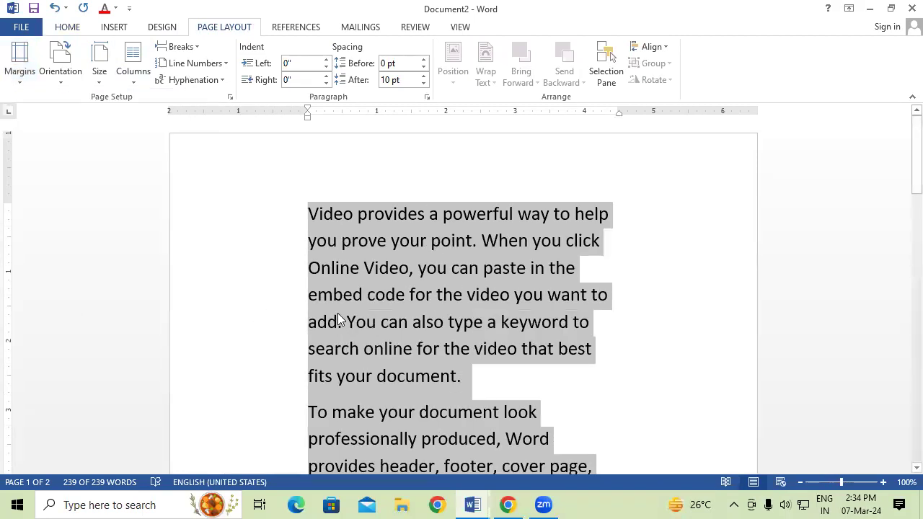
- Apply Mirrored margins, then settle on Normal 1-inch margins
click(26, 86)
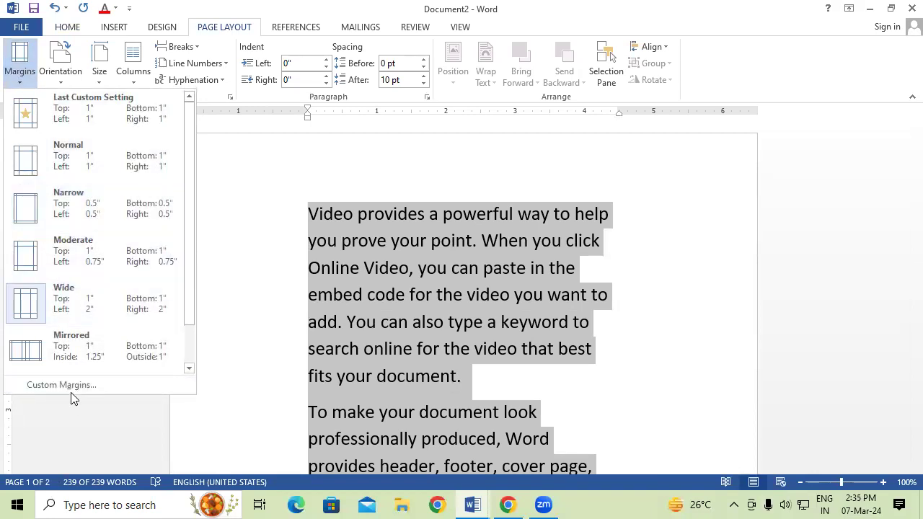
click(82, 358)
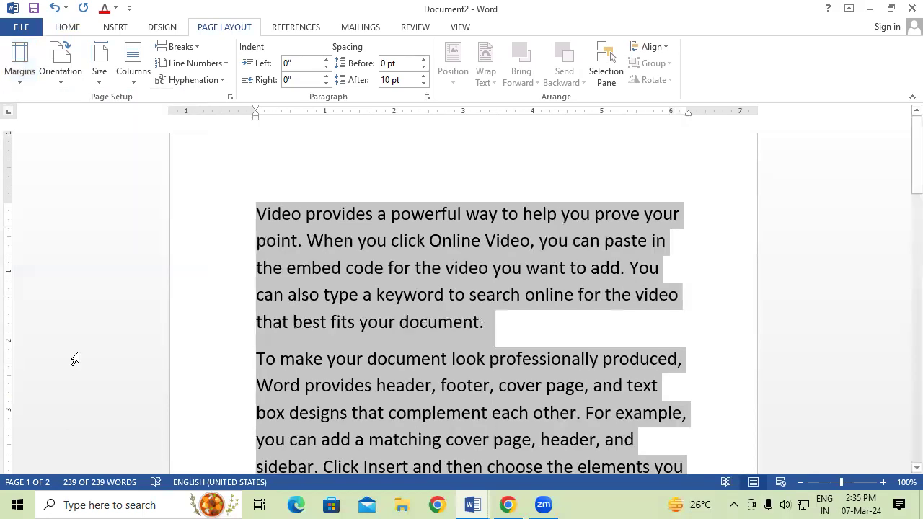
click(25, 65)
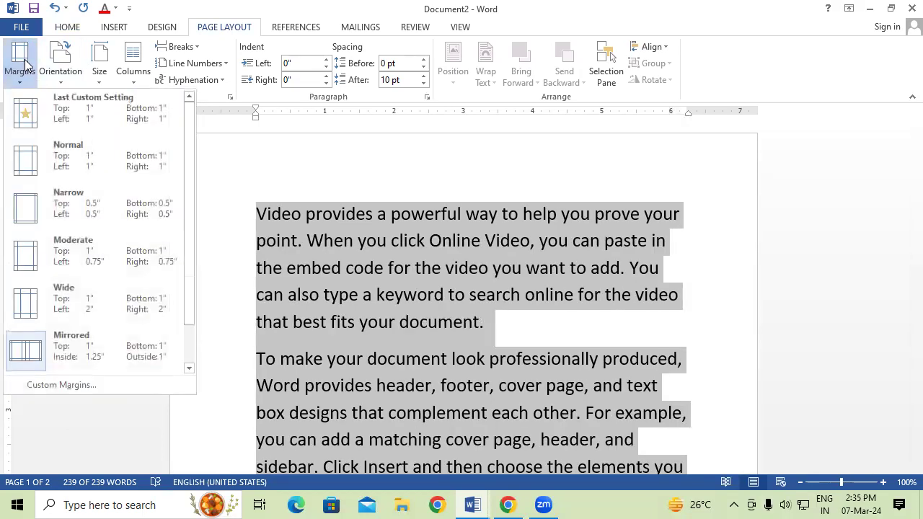
click(69, 158)
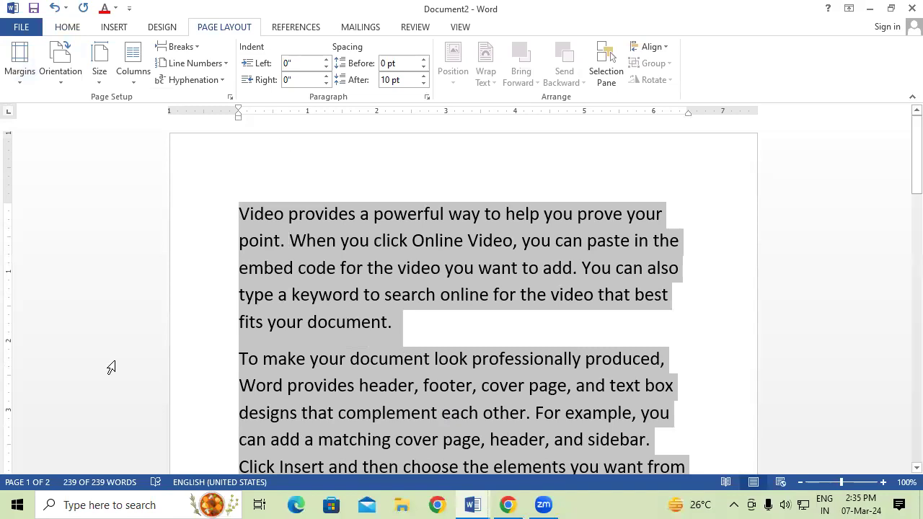
- Switch the page orientation between Landscape and Portrait, ending on Landscape
click(64, 57)
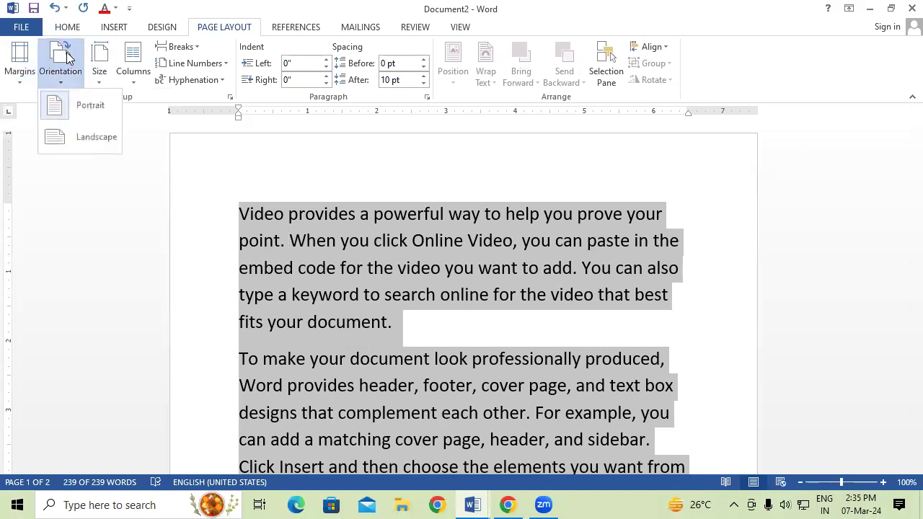
click(60, 137)
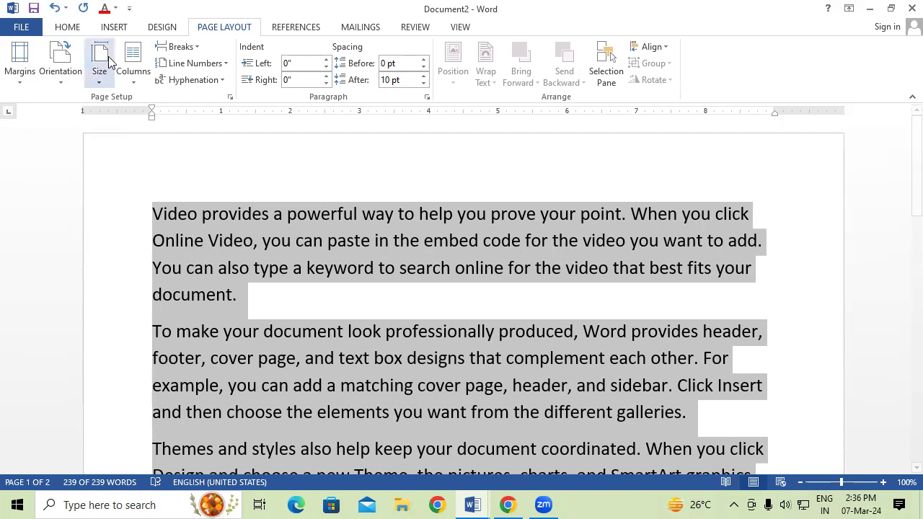
click(60, 61)
click(86, 109)
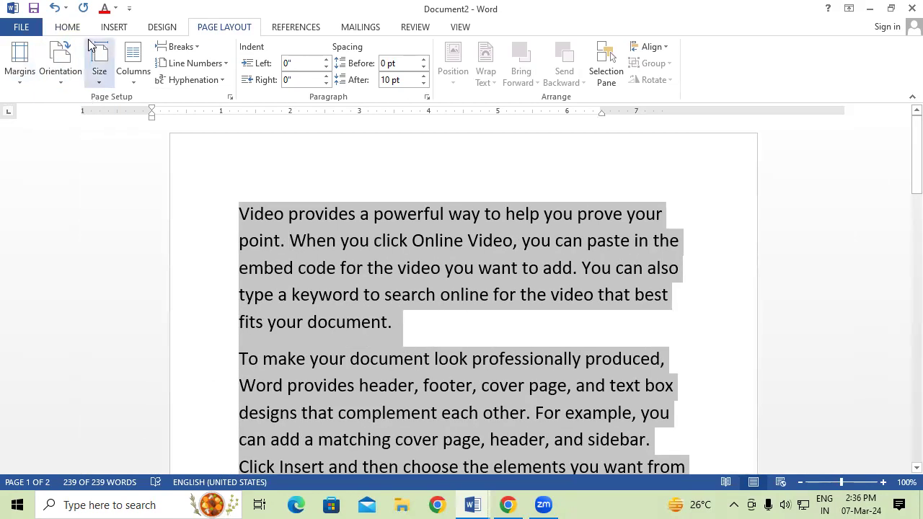
click(71, 75)
click(99, 147)
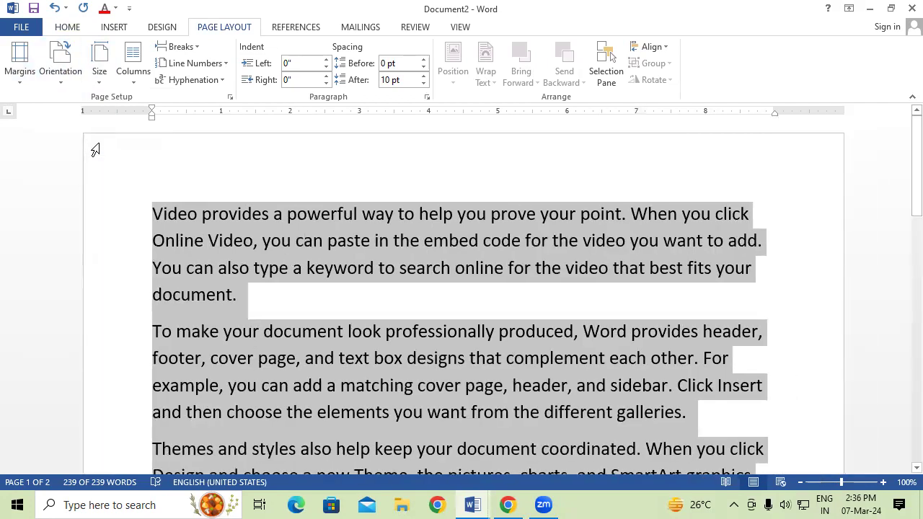
- Return the pages to Portrait and set the paper size to A4
click(69, 79)
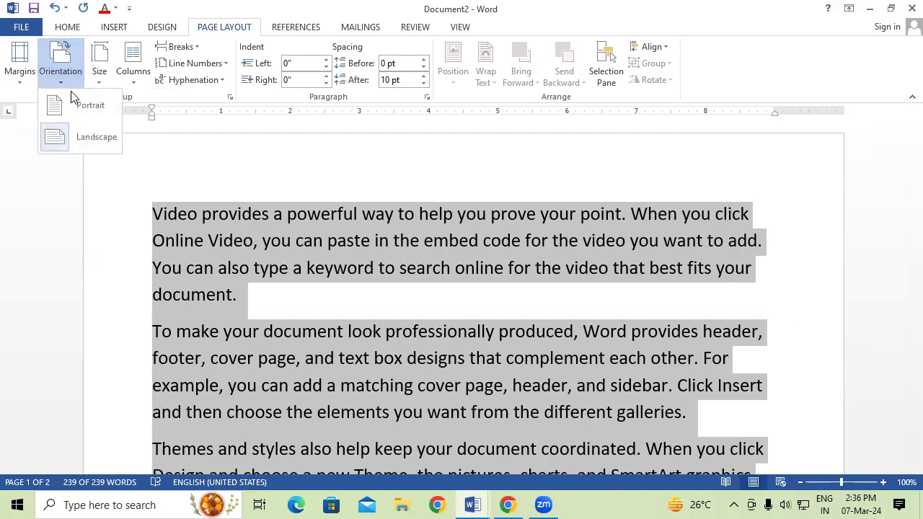
click(82, 106)
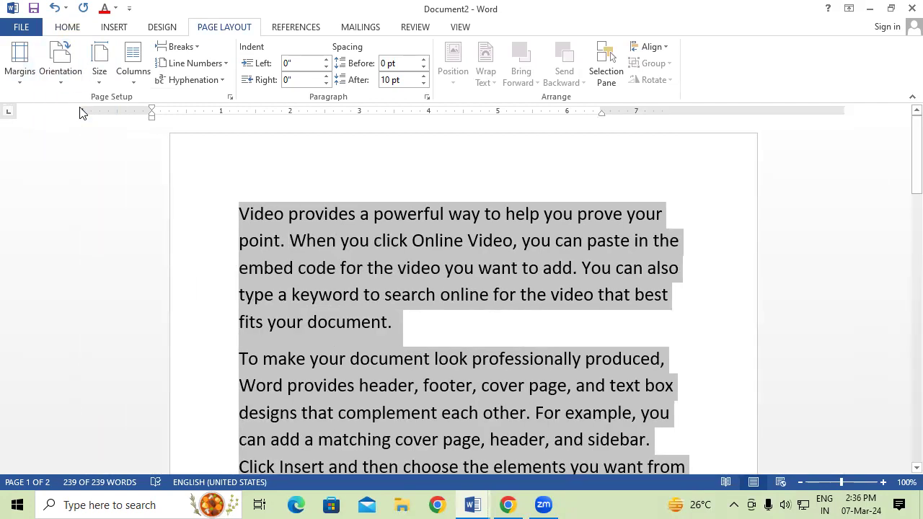
click(99, 77)
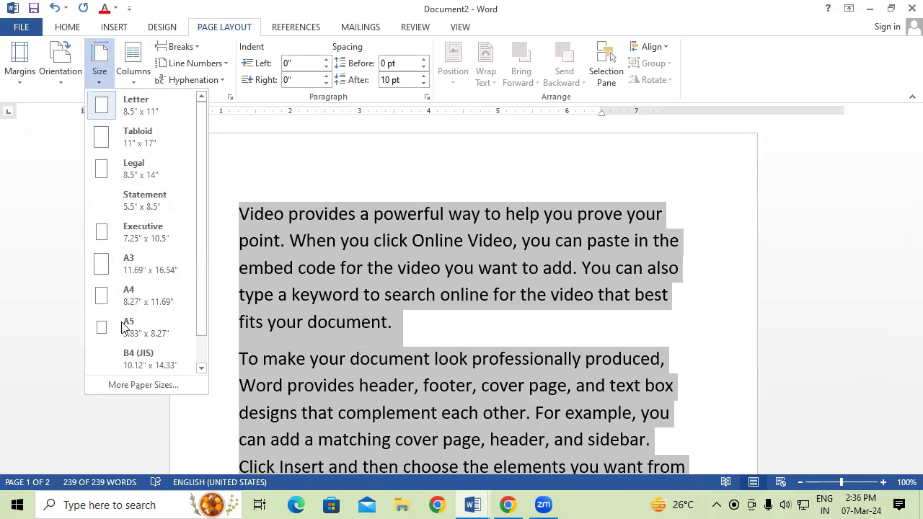
click(119, 299)
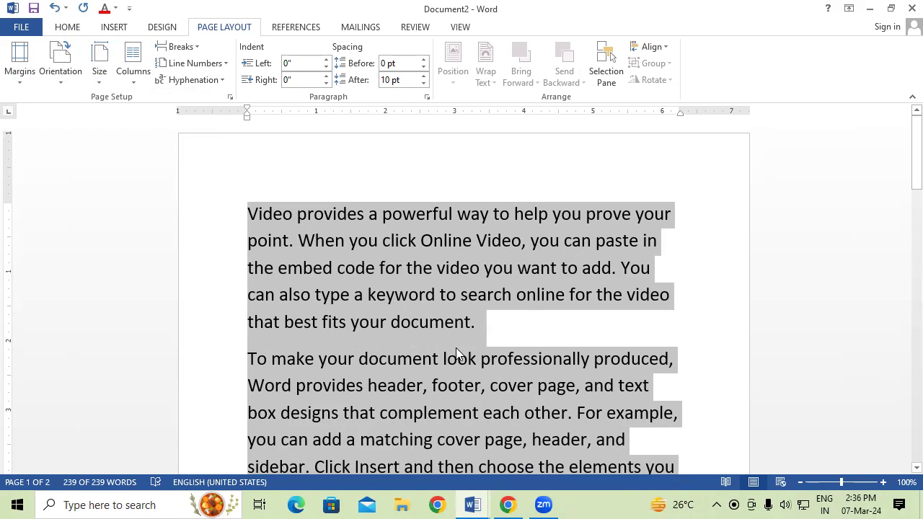
- In the Print settings, set Landscape orientation and Letter paper size
key(ctrl+p)
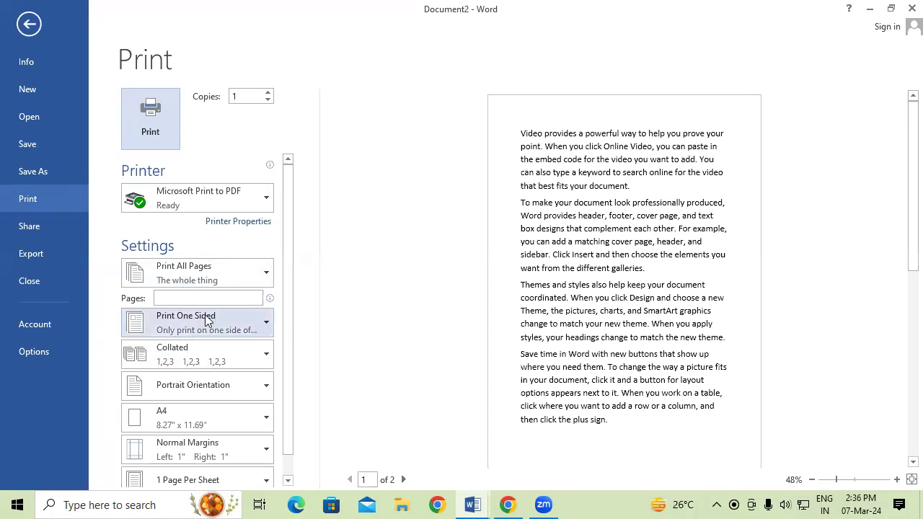
scroll(216, 423, down, 1)
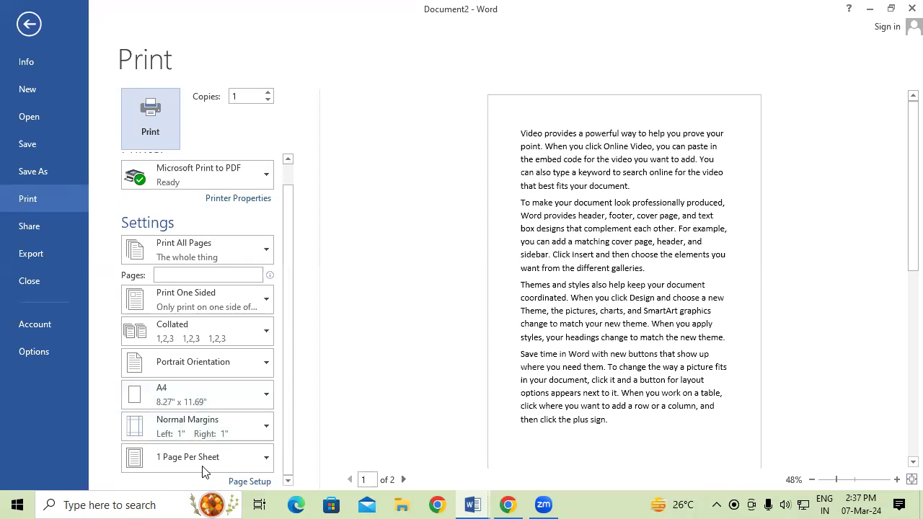
click(225, 367)
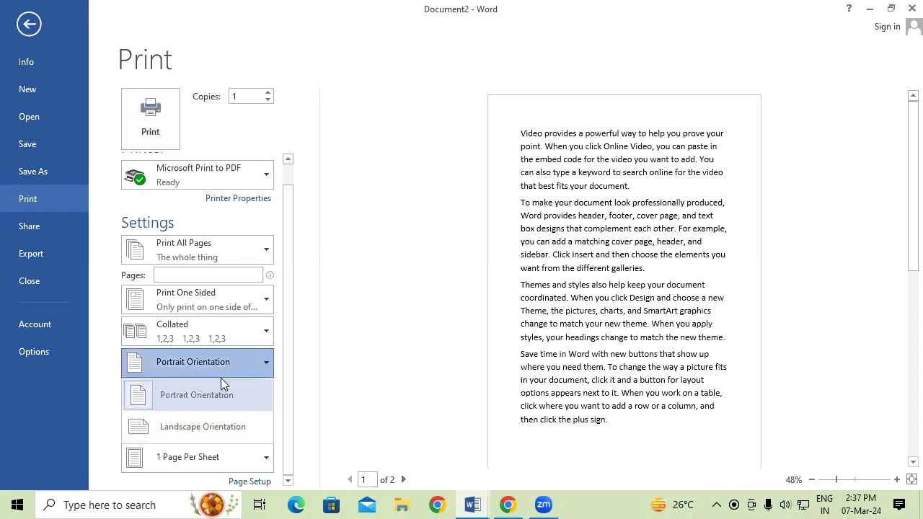
click(213, 424)
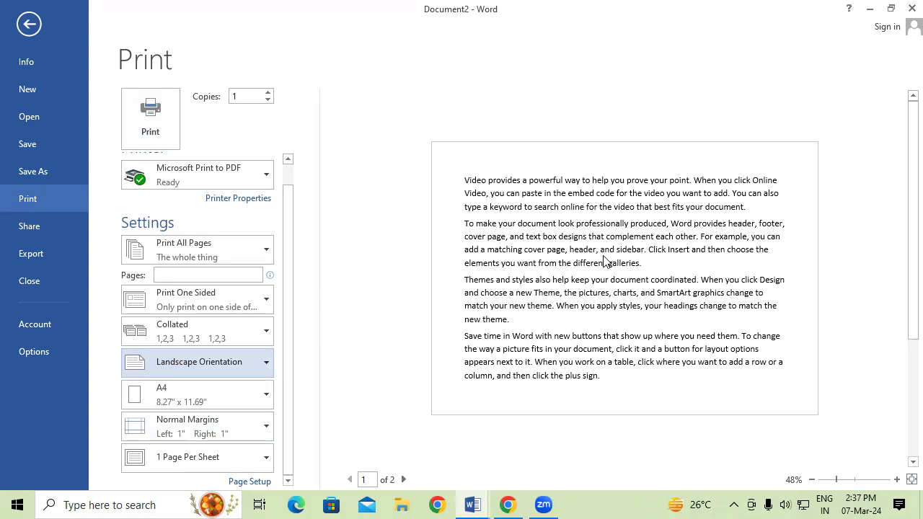
click(203, 401)
click(206, 89)
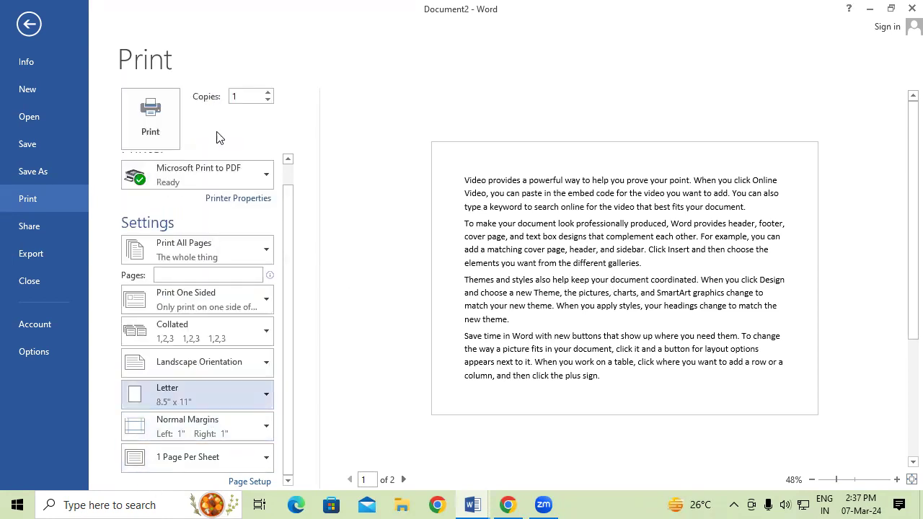
- Try Narrow margins, settle on Normal 1" margins, and return to the document
click(230, 431)
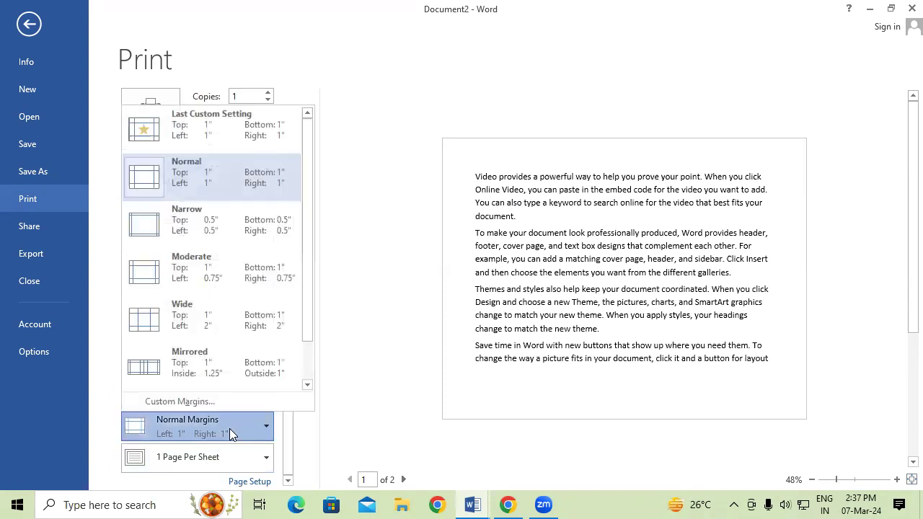
click(192, 228)
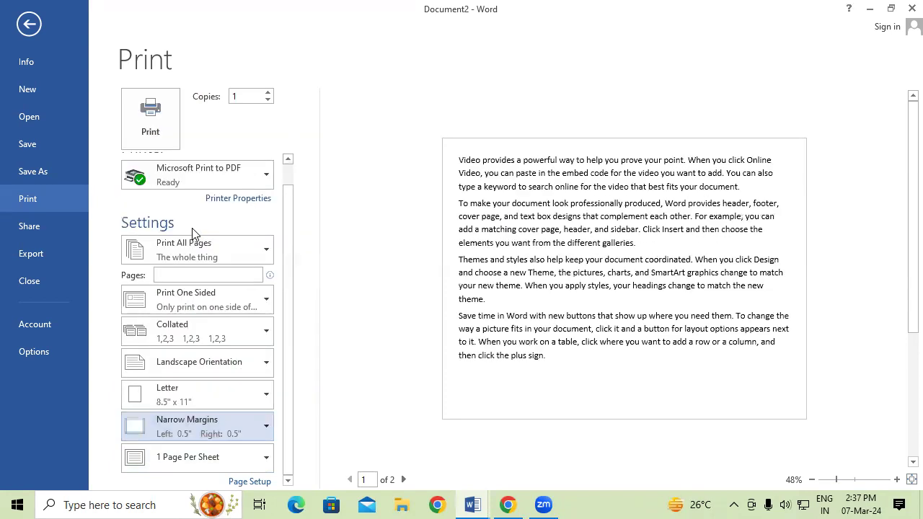
click(195, 425)
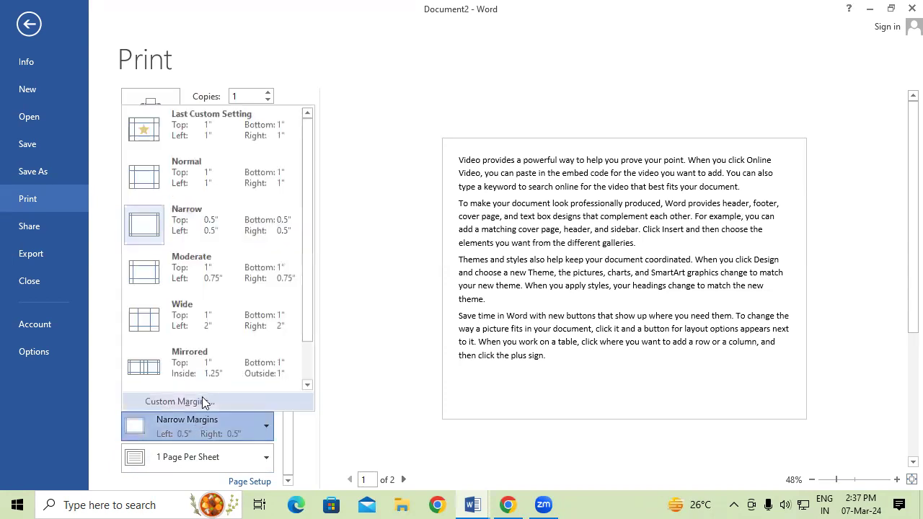
click(209, 177)
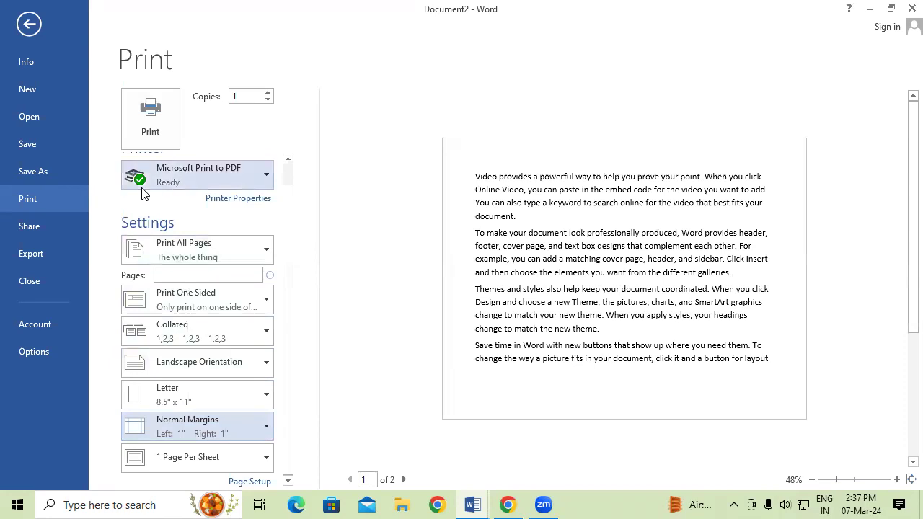
mouse_move(142, 193)
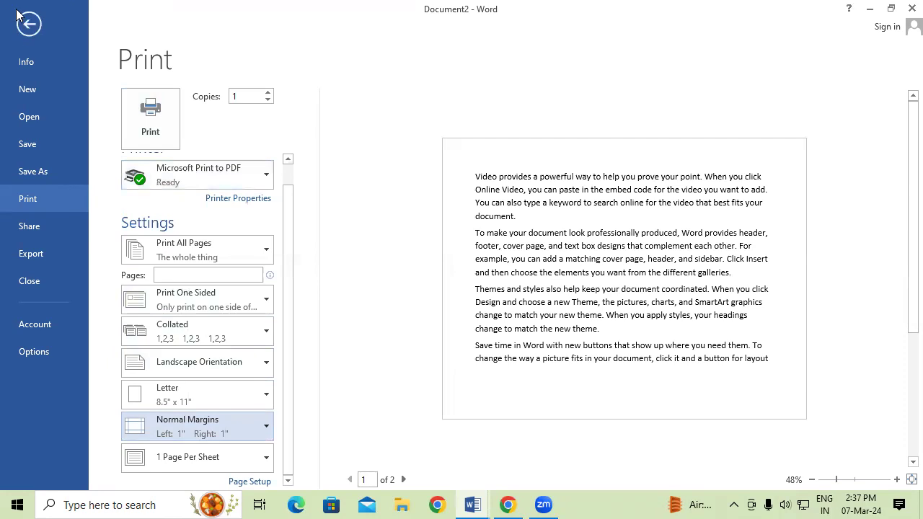
click(32, 31)
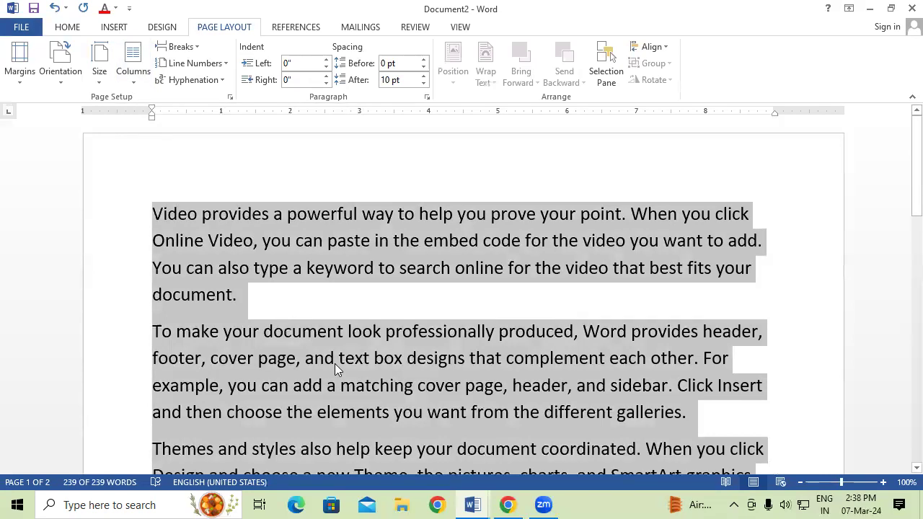
- Paste more copies of the text at the document's end and select everything
key(ctrl+End)
key(ctrl+v)
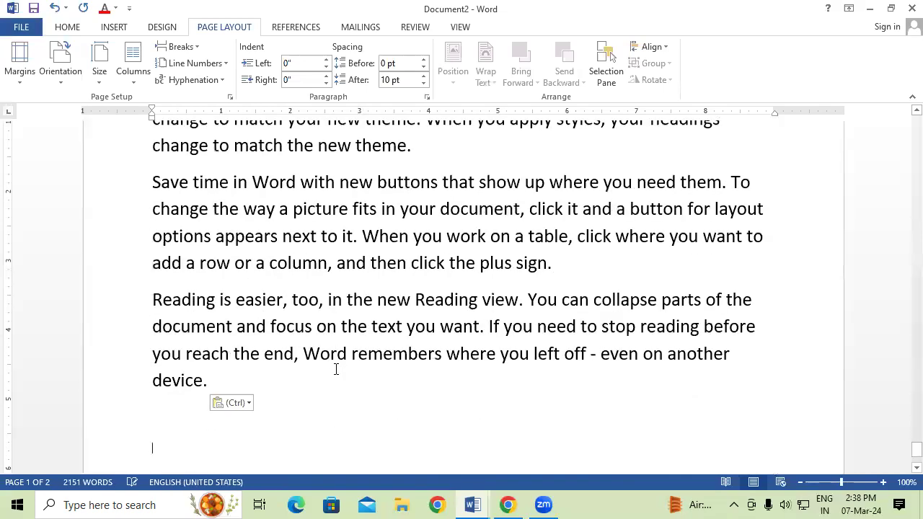
key(ctrl+a)
- Set all pages of the 13-page document to Portrait orientation
click(102, 58)
click(420, 265)
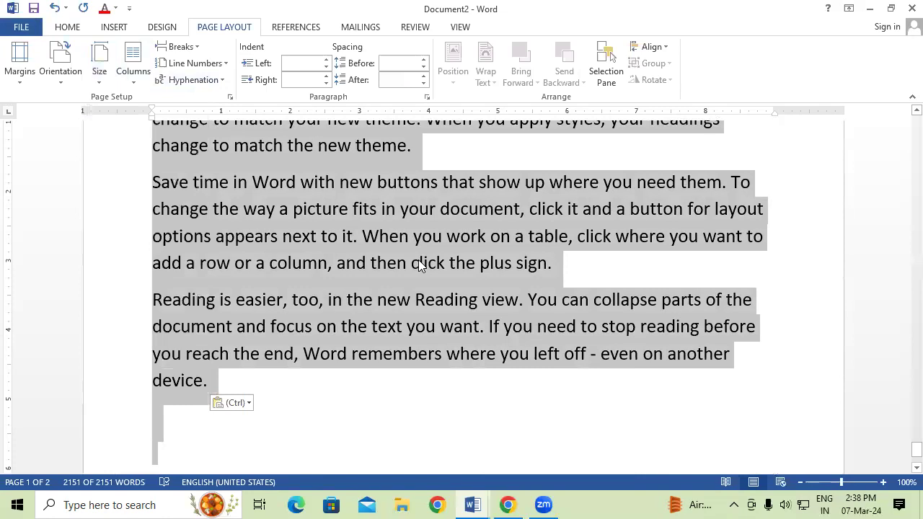
click(61, 65)
click(89, 112)
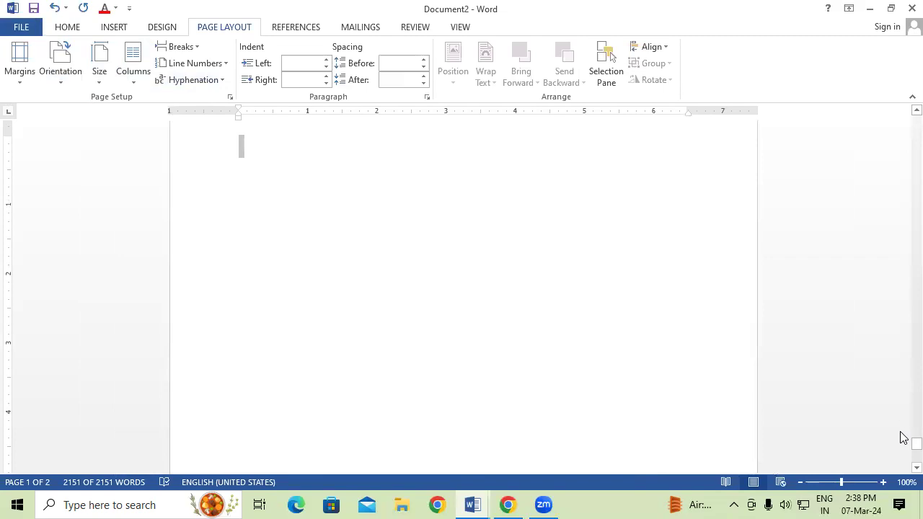
drag(914, 443, 800, 181)
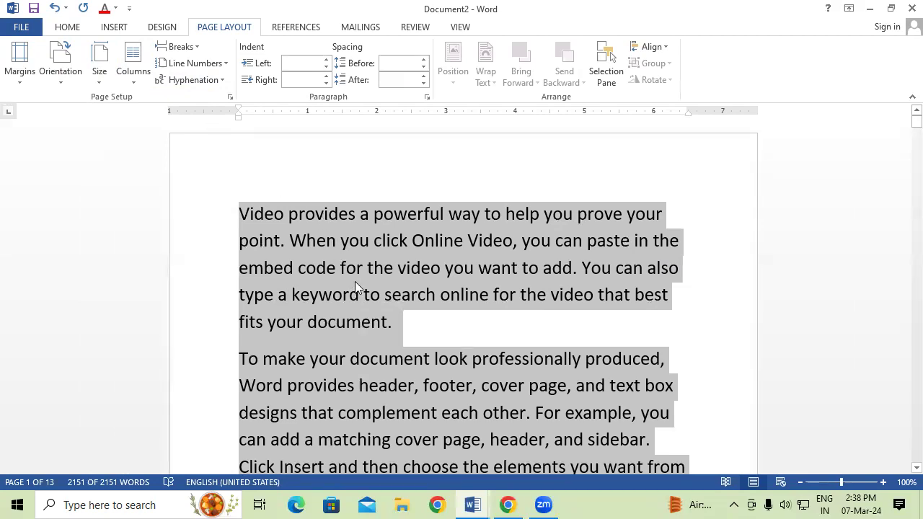
- Try laying the text out in two columns, then three columns
click(138, 81)
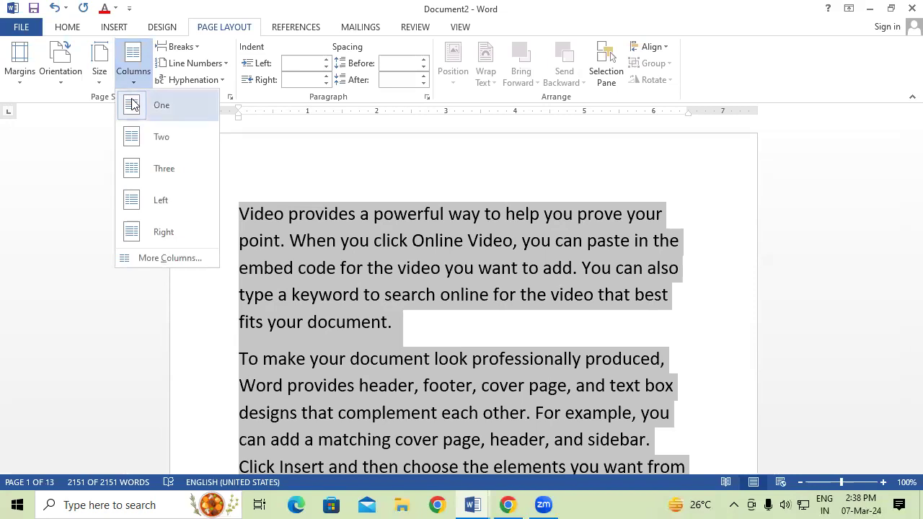
click(134, 141)
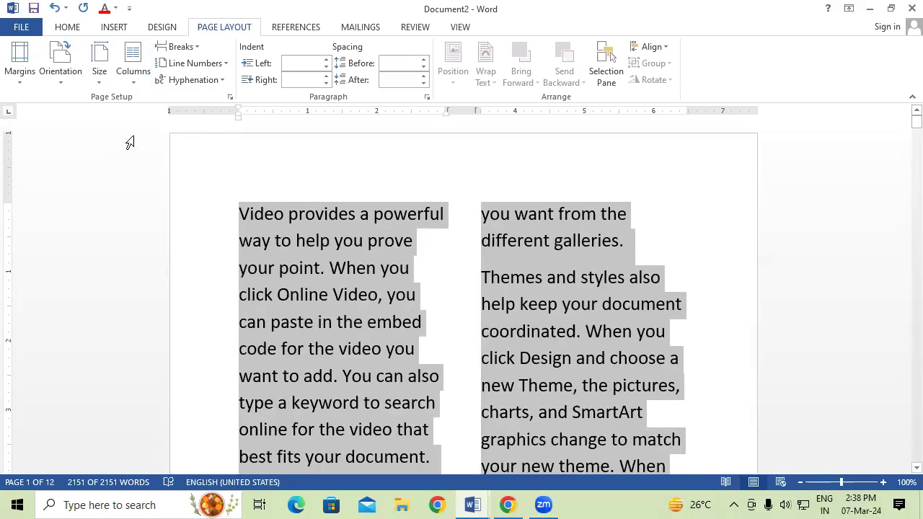
scroll(589, 313, down, 1)
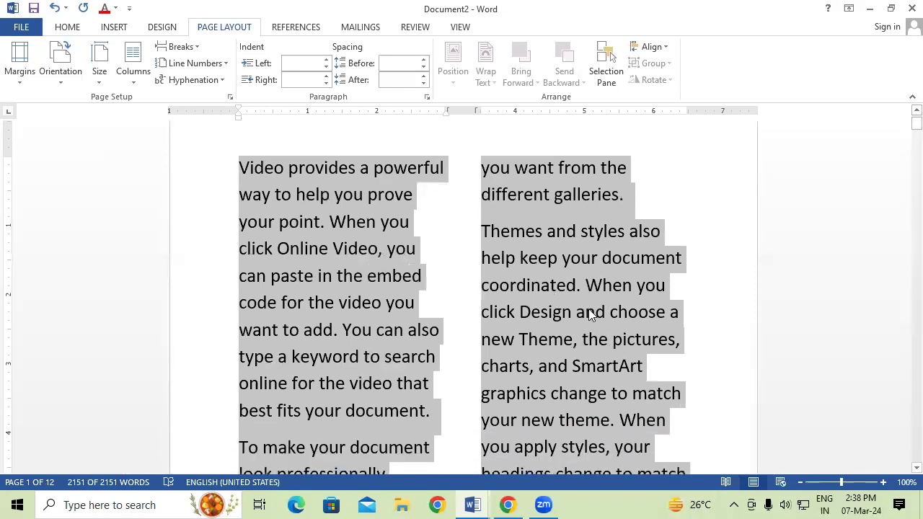
click(134, 65)
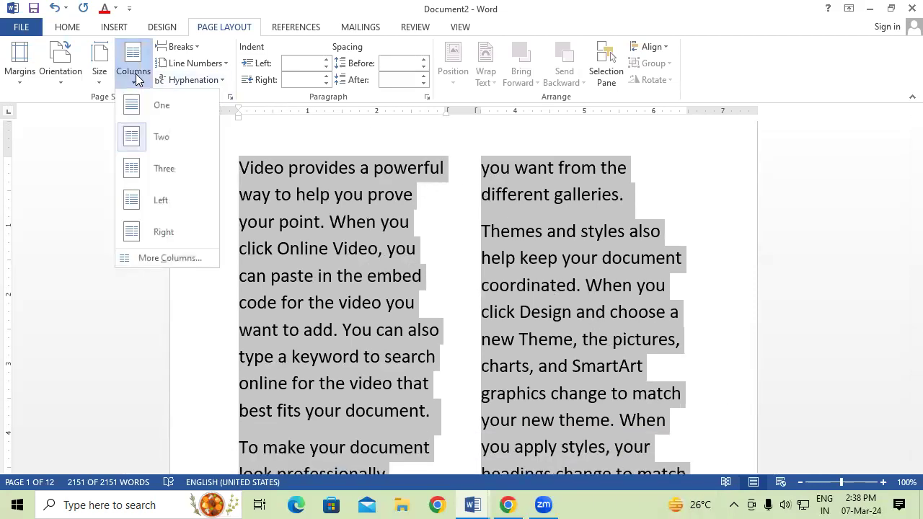
click(162, 169)
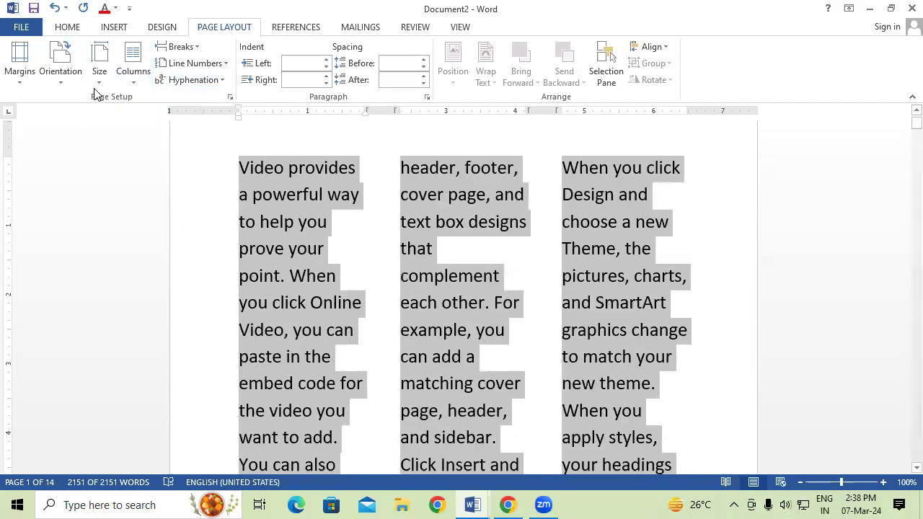
- Try the Left and Right column layouts, then return to One column
click(122, 69)
click(163, 200)
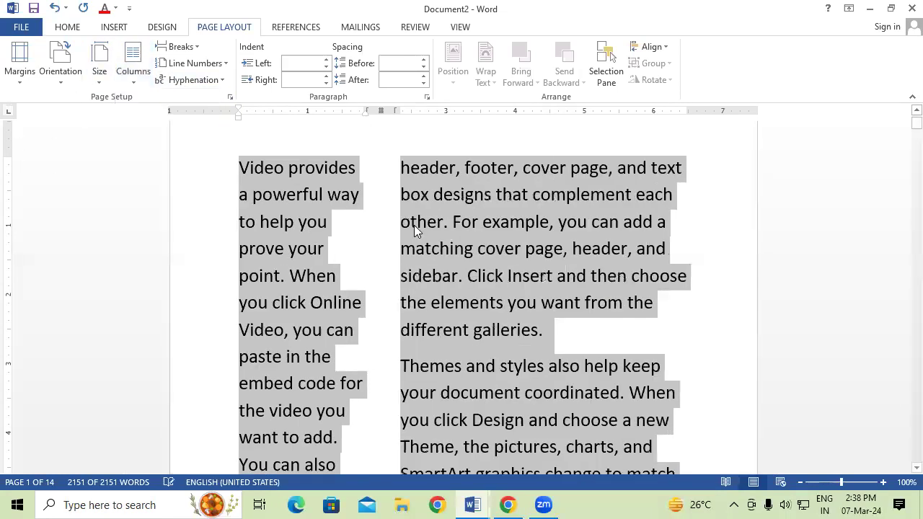
click(124, 77)
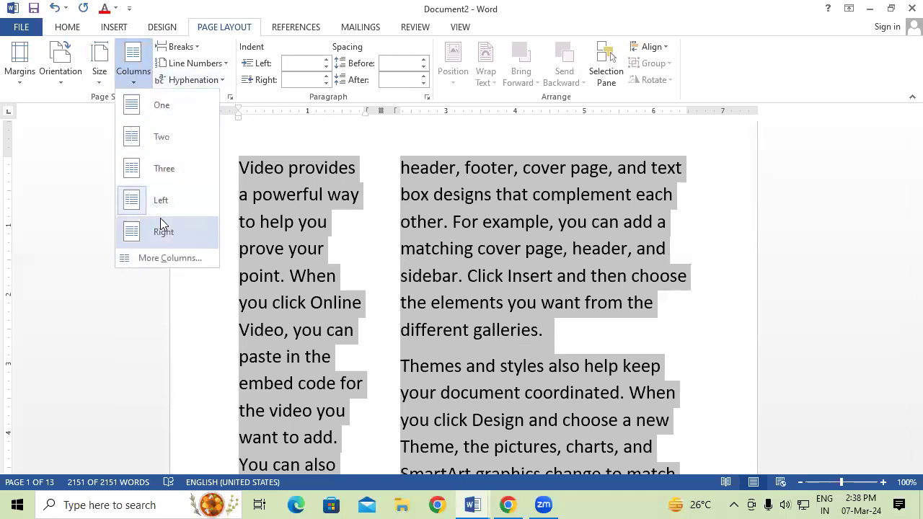
click(163, 232)
click(130, 76)
click(151, 113)
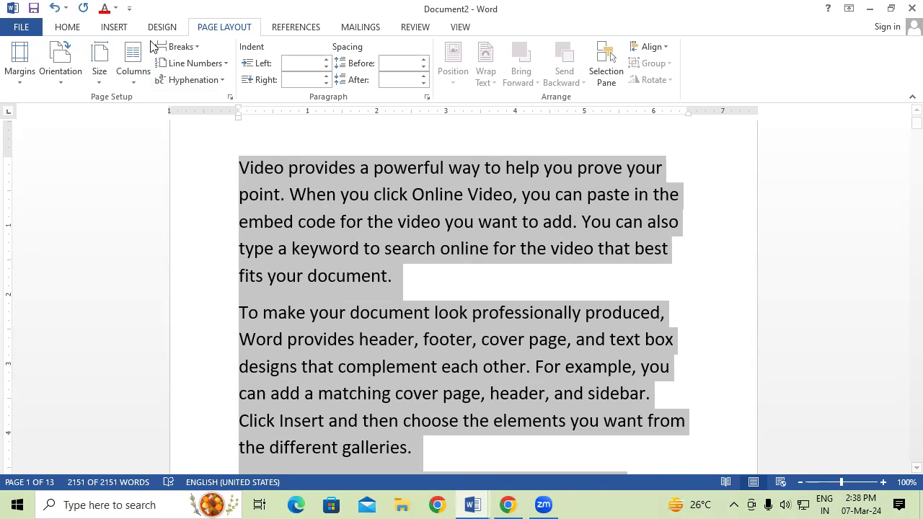
click(127, 49)
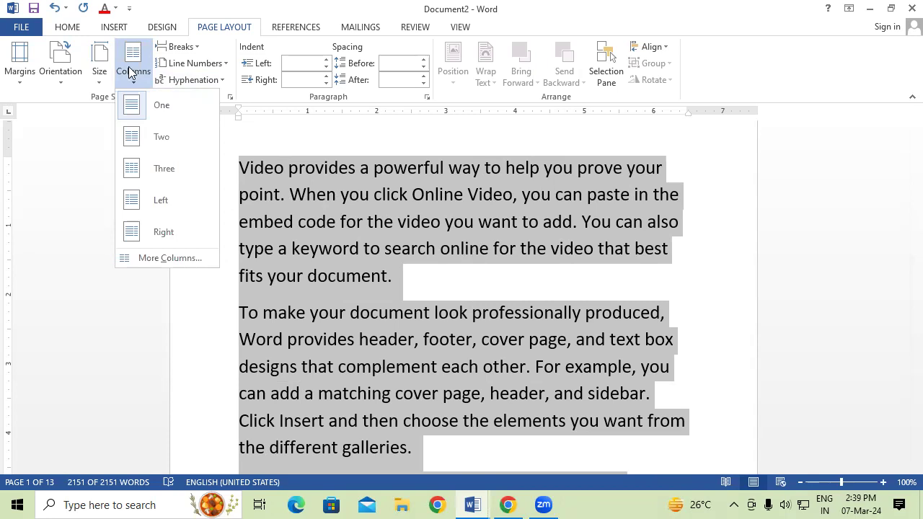
- In More Columns, try 100 and then 46 columns, both rejected by Word's limit
click(181, 258)
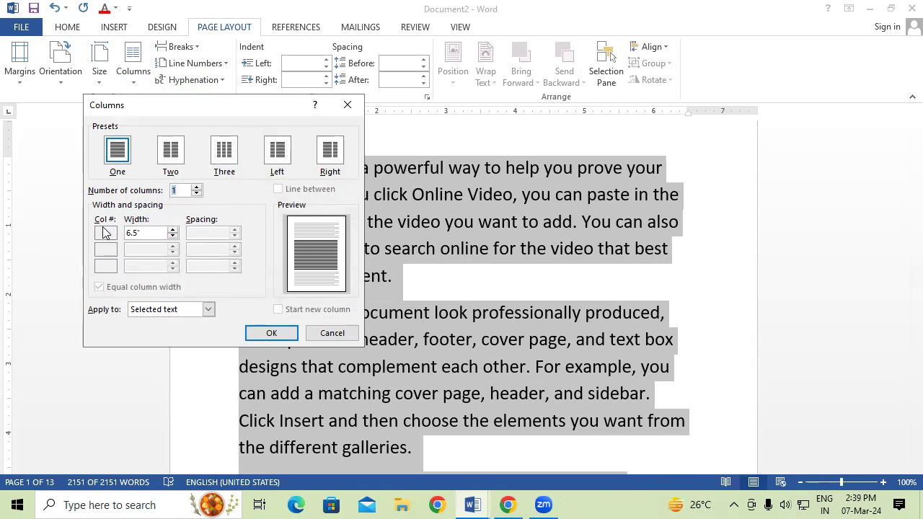
text(100)
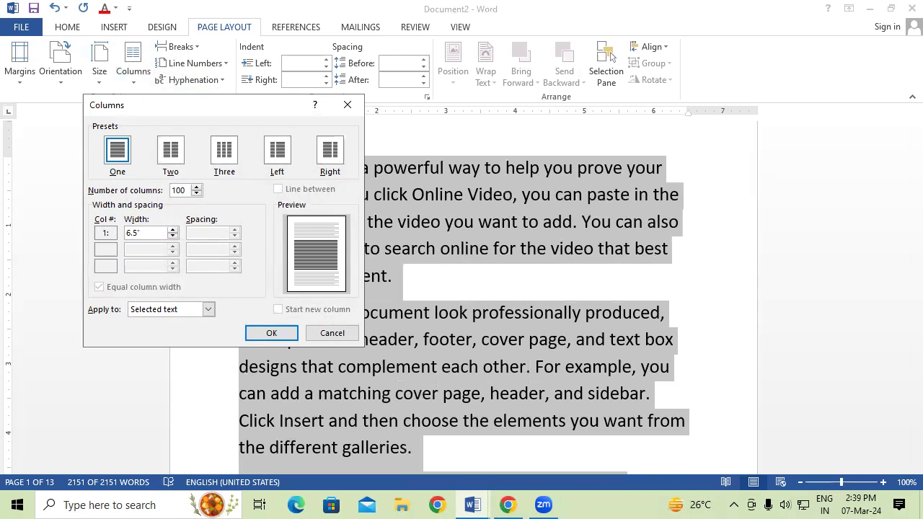
click(280, 335)
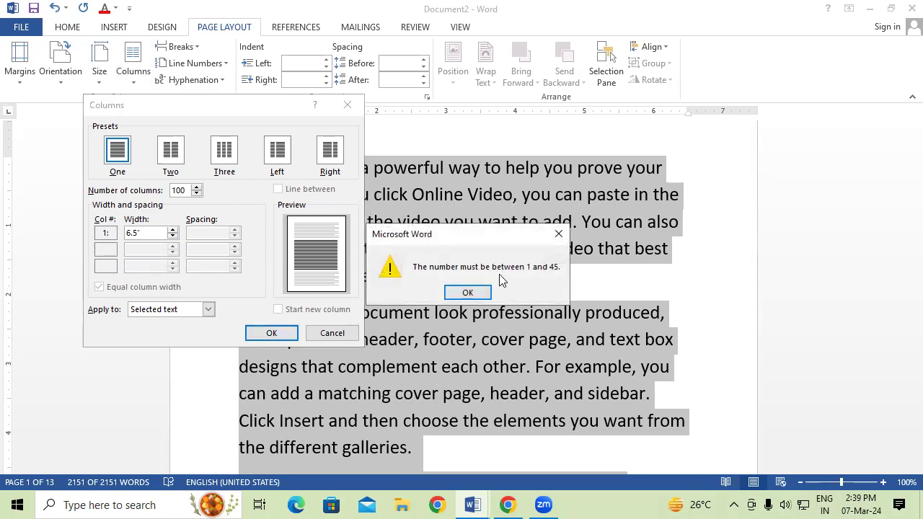
click(559, 234)
text(4)
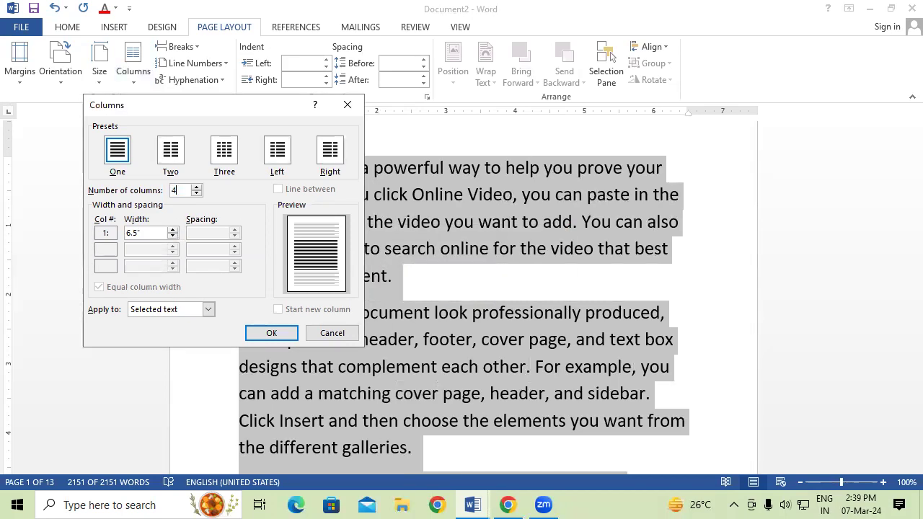
text(6)
key(Tab)
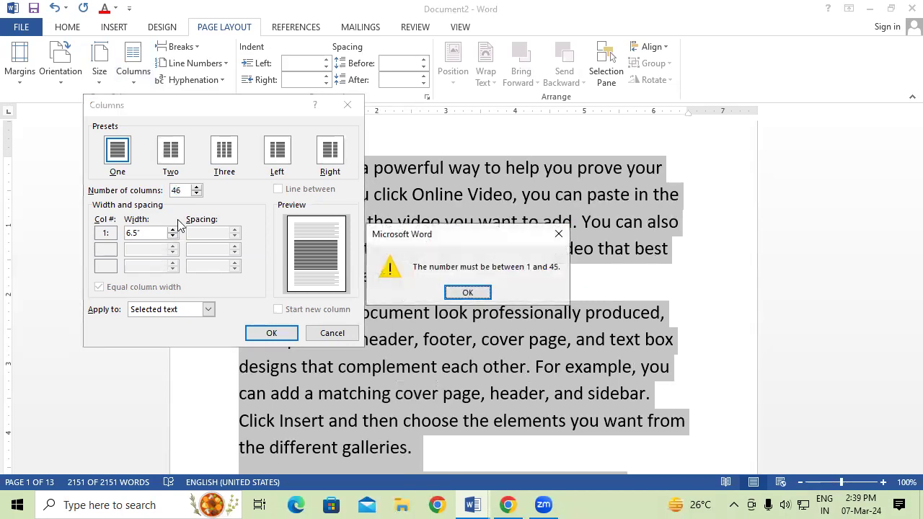
click(469, 293)
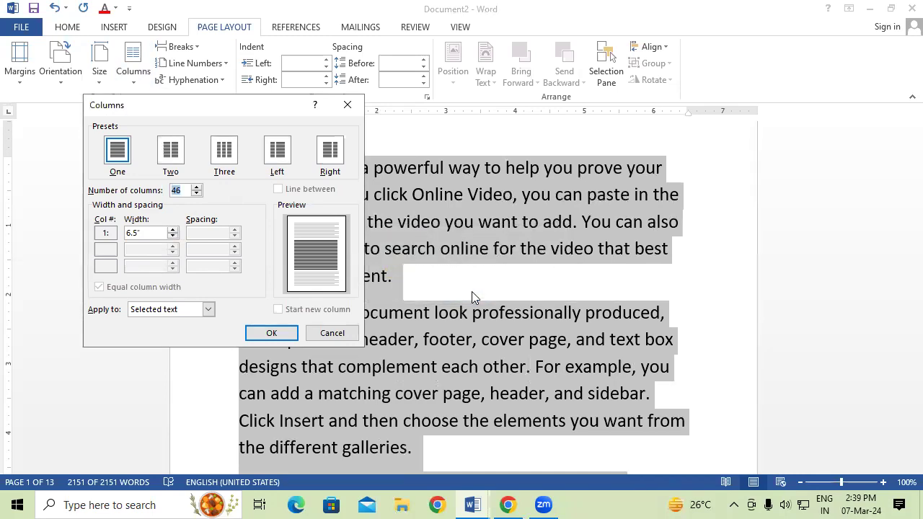
- Apply 45 columns, which Word reduces to 13 narrow 0.5" columns, then select all
text(45)
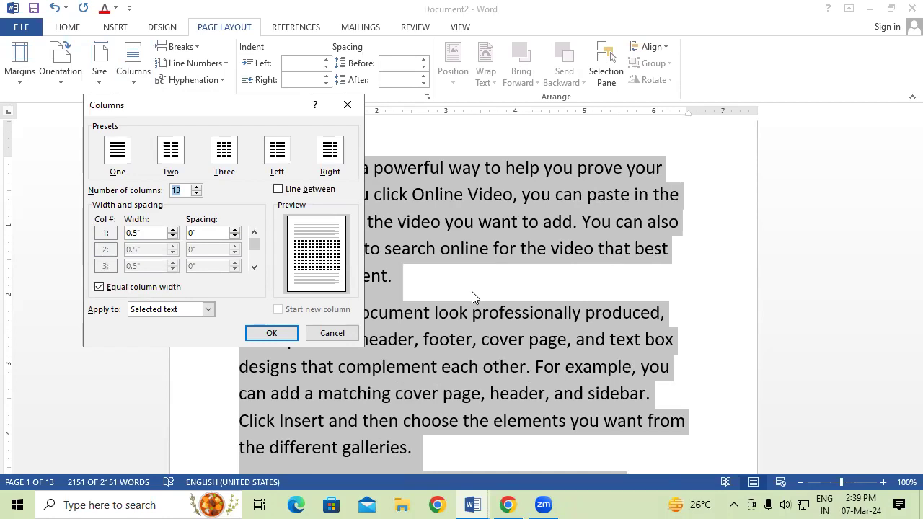
click(292, 333)
click(414, 364)
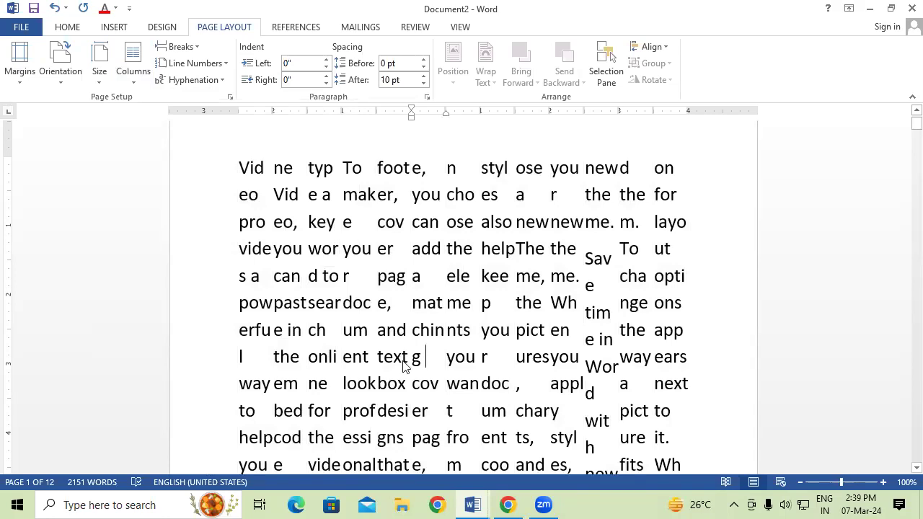
key(ctrl+a)
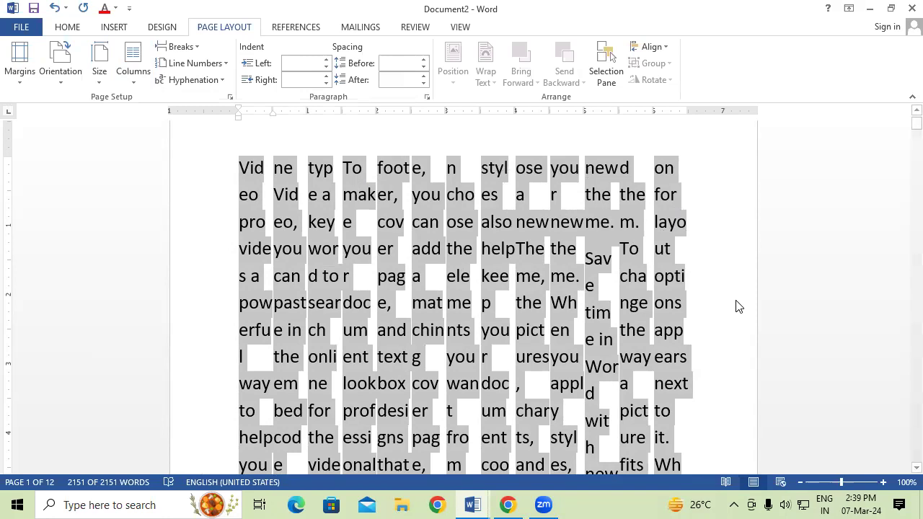
- Turn the page to Landscape and set the text to One column
click(60, 69)
click(86, 142)
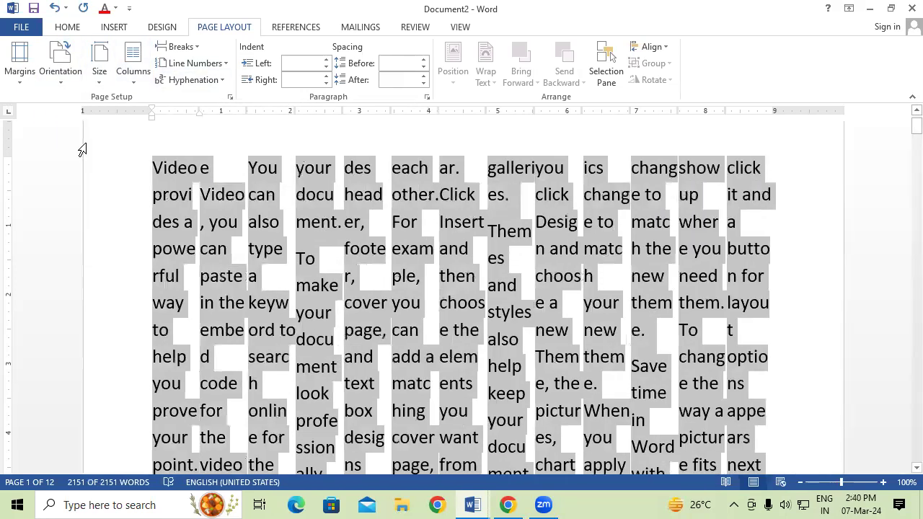
click(148, 72)
click(158, 105)
- Apply 45 columns via More Columns (settling at 18), then undo the layout
click(133, 66)
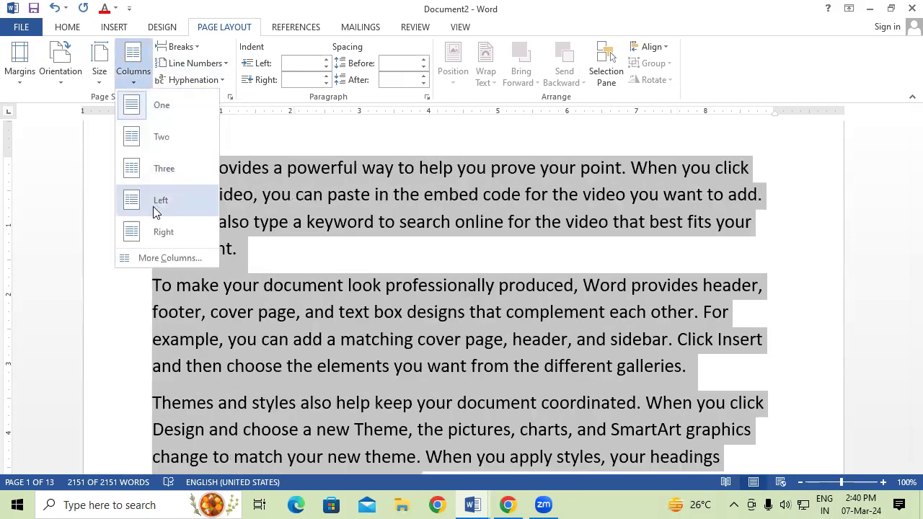
click(165, 258)
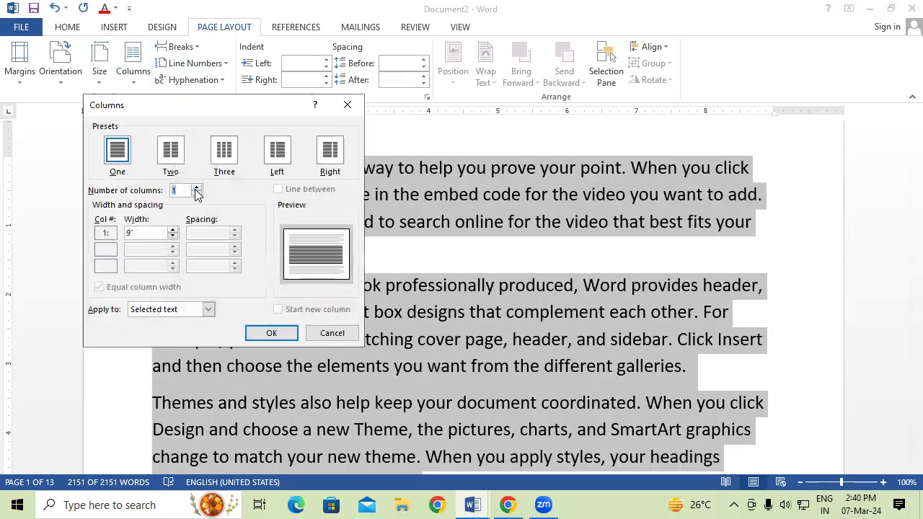
text(45)
click(196, 189)
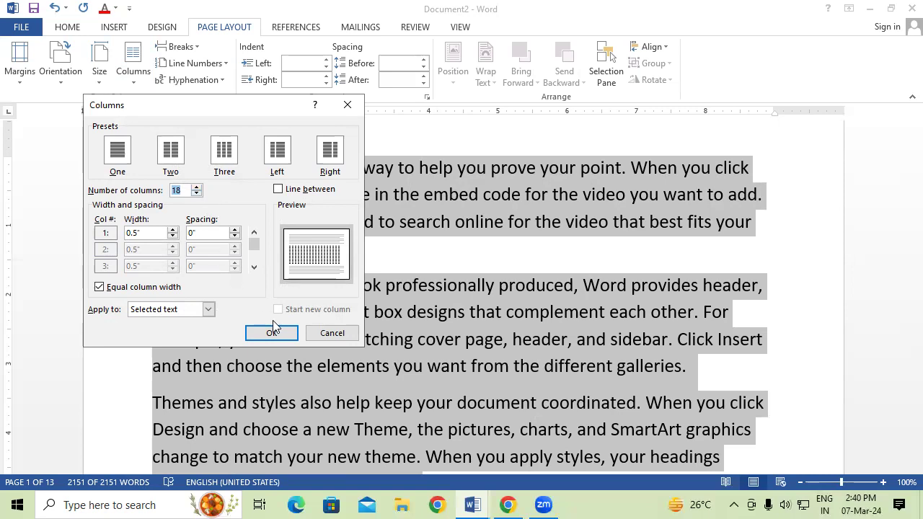
click(287, 334)
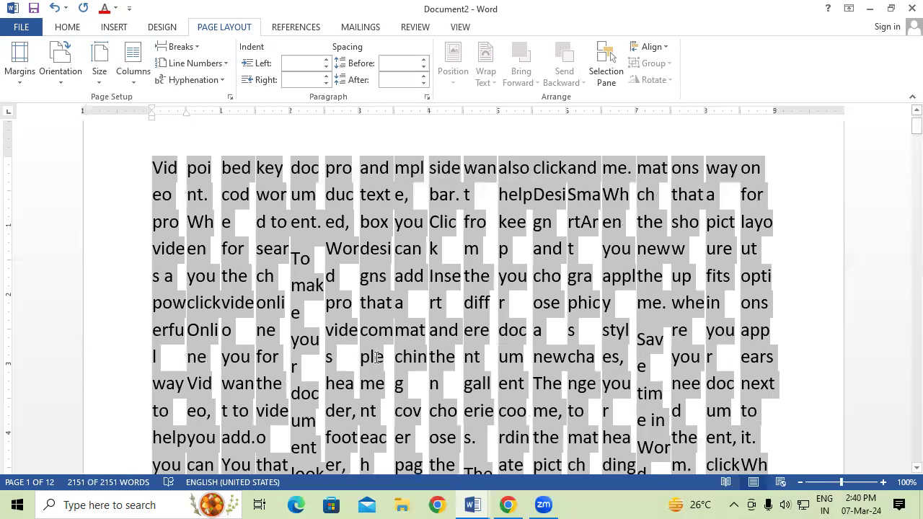
click(375, 357)
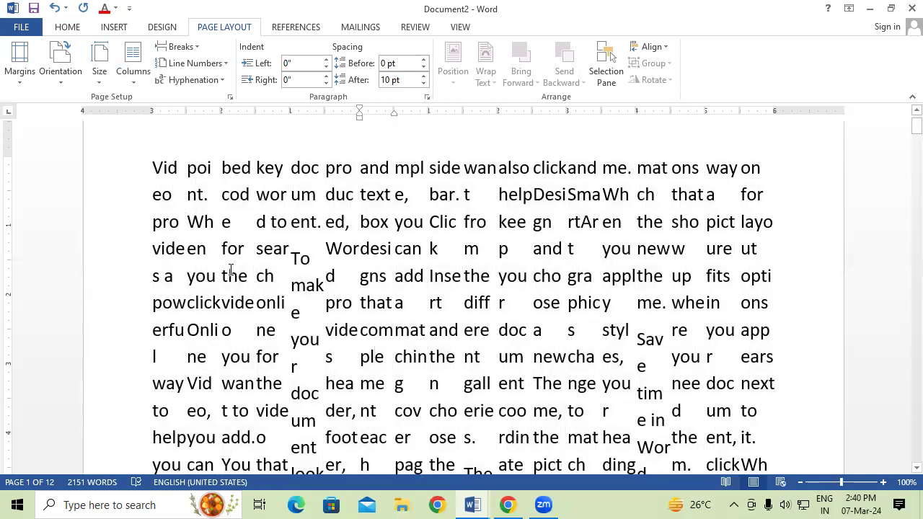
key(ctrl+a)
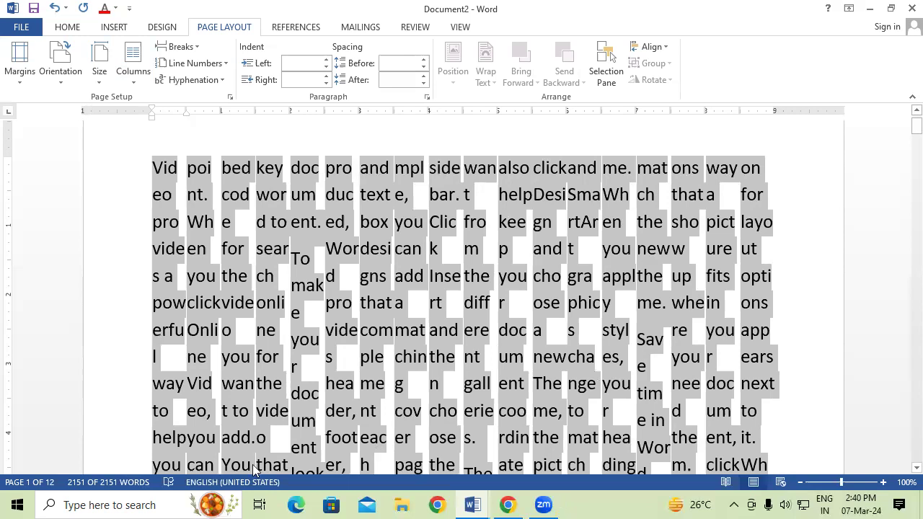
key(ctrl+z)
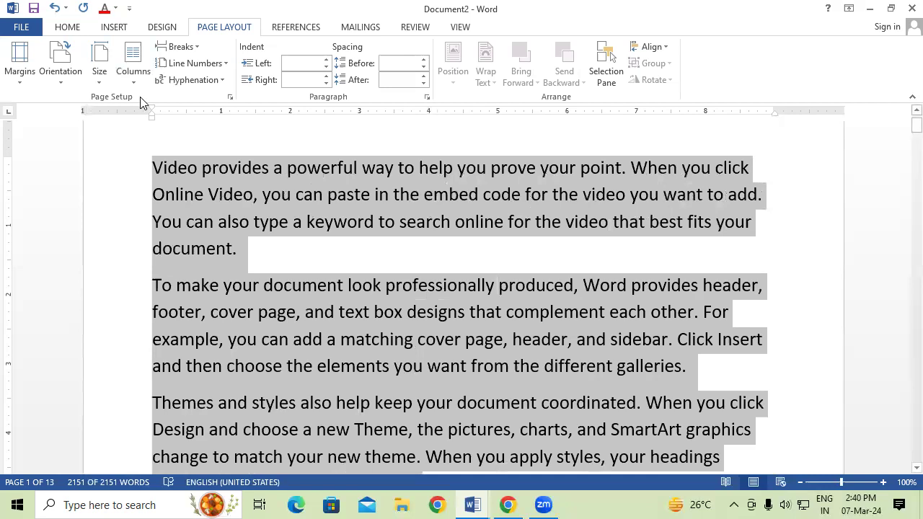
- Return the page to Portrait, view the Breaks list without inserting, and show Insert commands
click(63, 75)
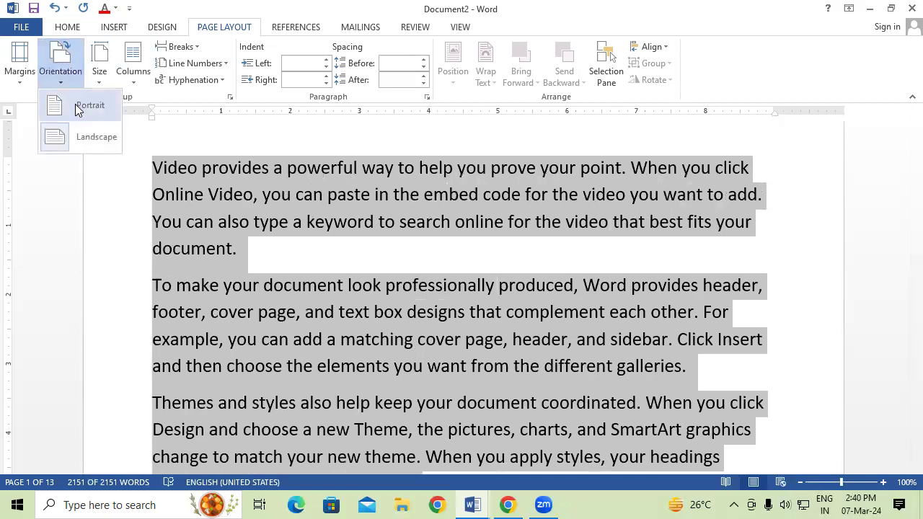
click(79, 107)
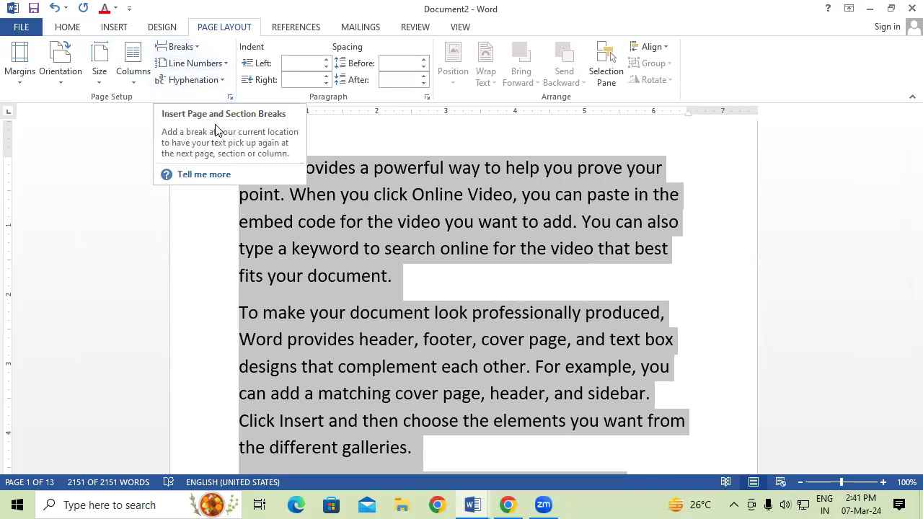
click(184, 47)
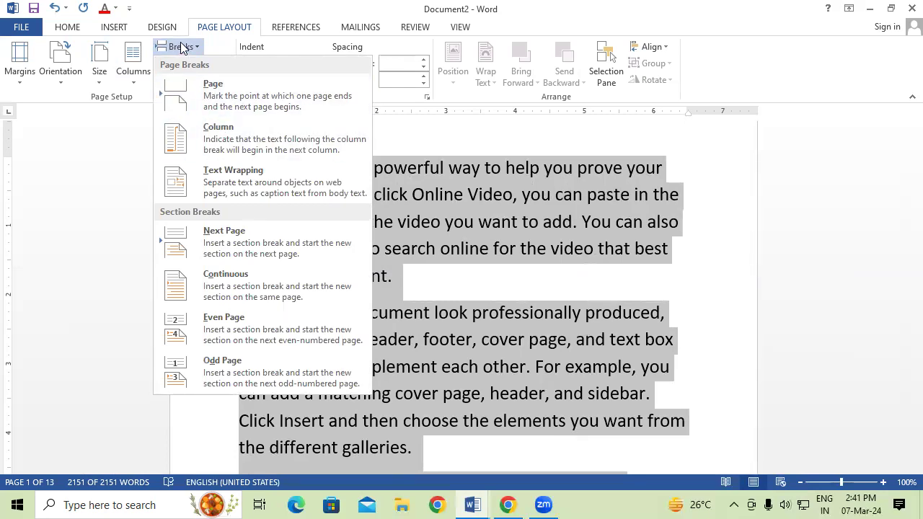
click(559, 193)
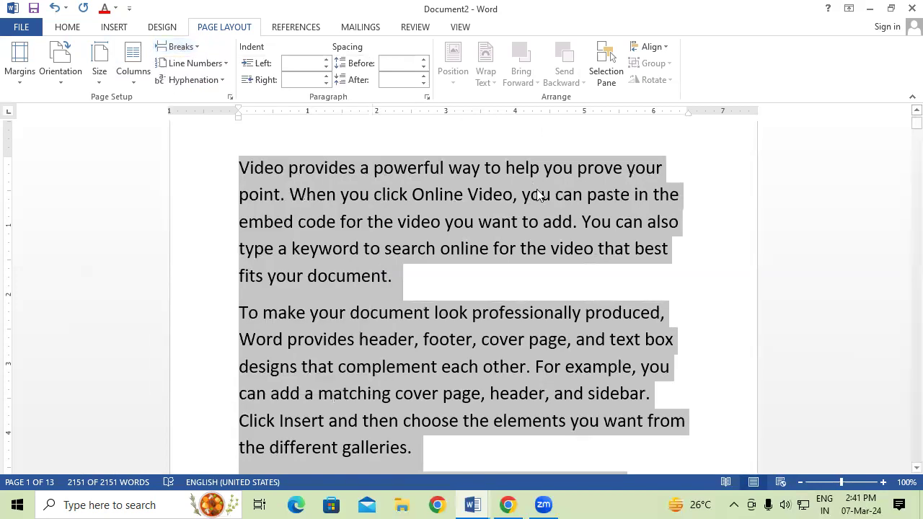
click(120, 29)
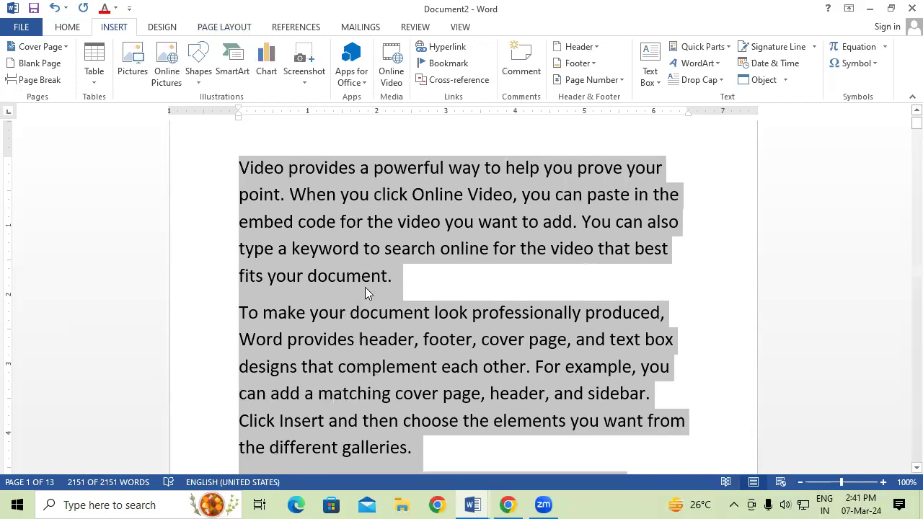
- Format the opening 37 words, 'Video provides' through 'keyword to', in bold red font
click(386, 251)
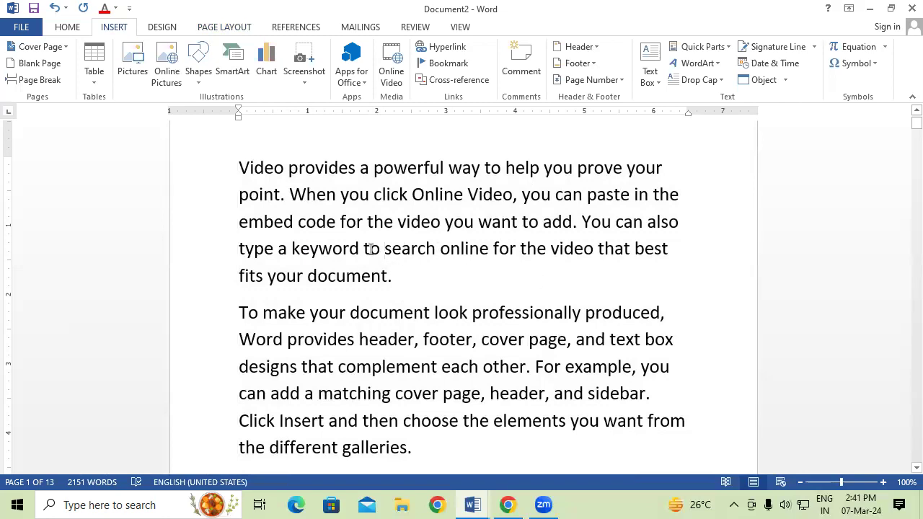
drag(381, 251, 236, 169)
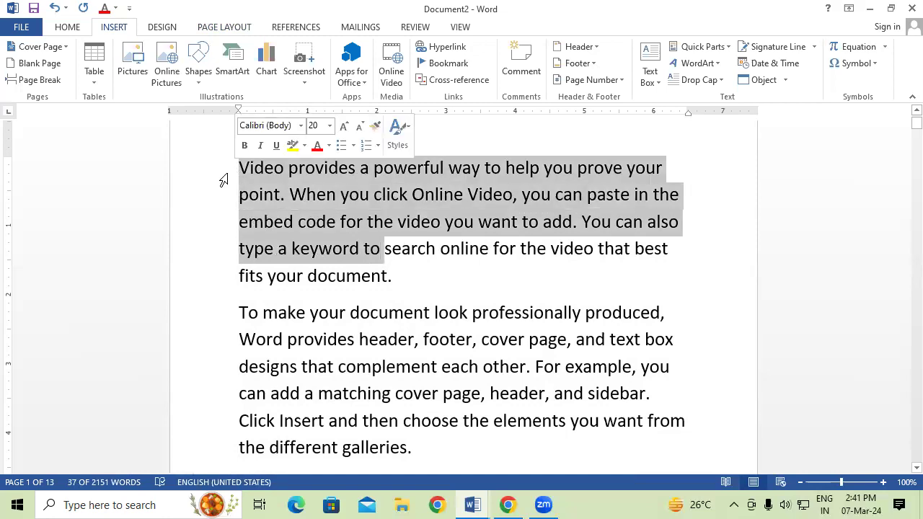
click(683, 417)
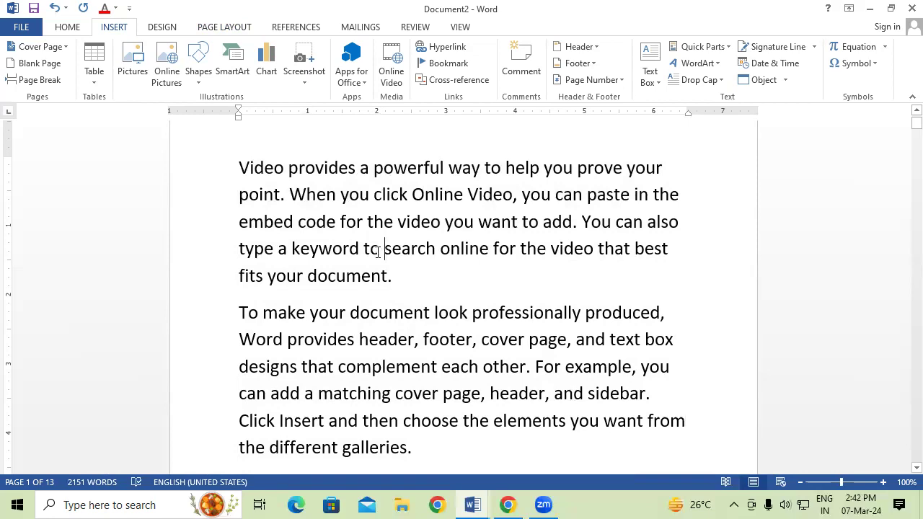
mouse_move(239, 167)
mouse_down()
mouse_move(276, 204)
mouse_move(382, 249)
mouse_up()
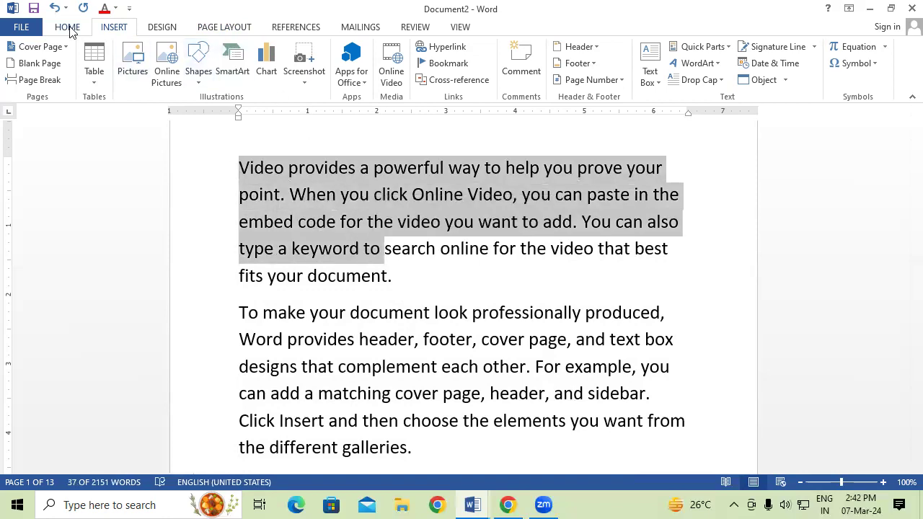
click(68, 26)
click(284, 76)
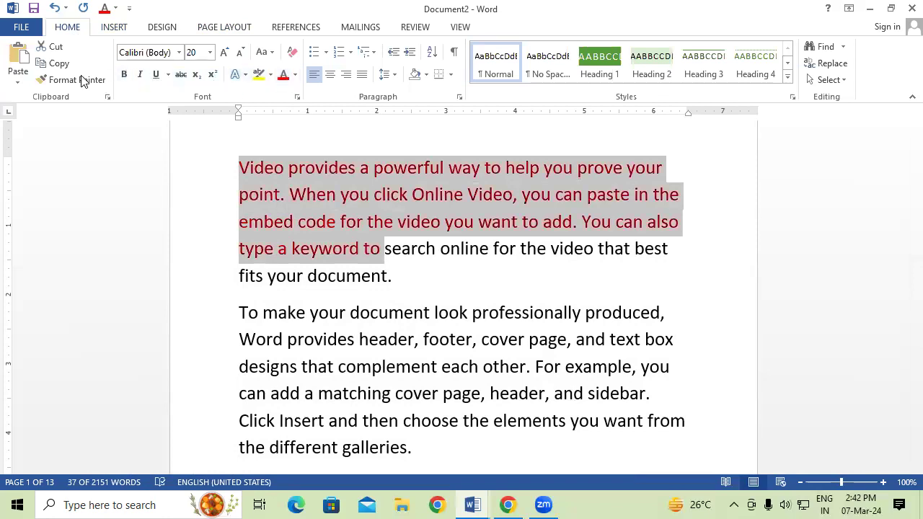
click(124, 74)
click(414, 371)
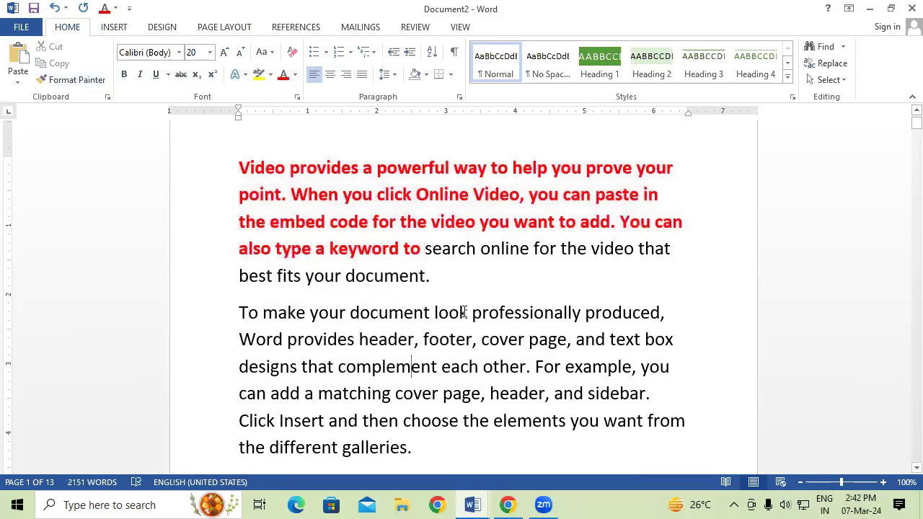
scroll(464, 312, up, 1)
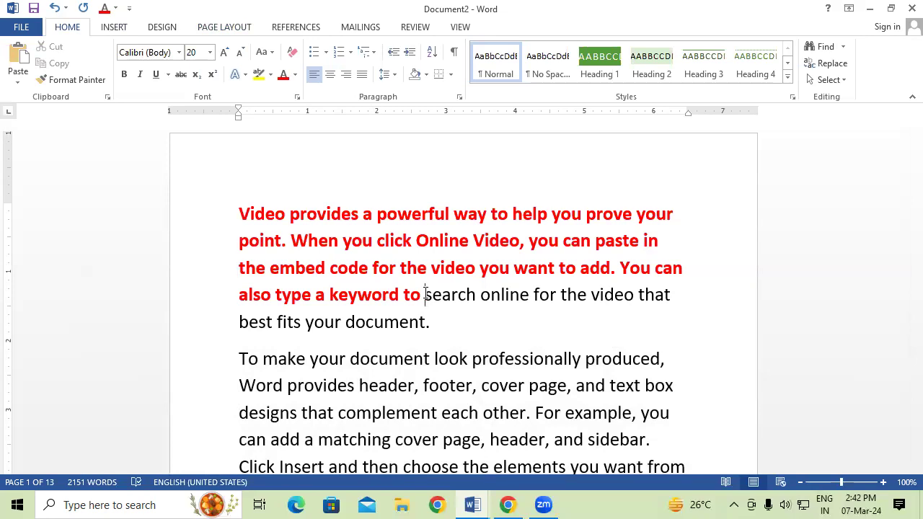
- Insert a page break before 'search online' and check the result
click(246, 30)
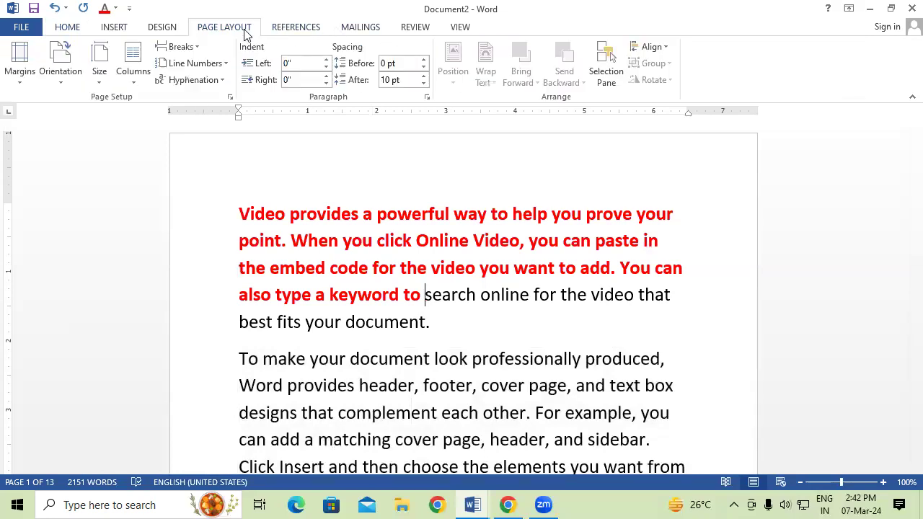
click(198, 47)
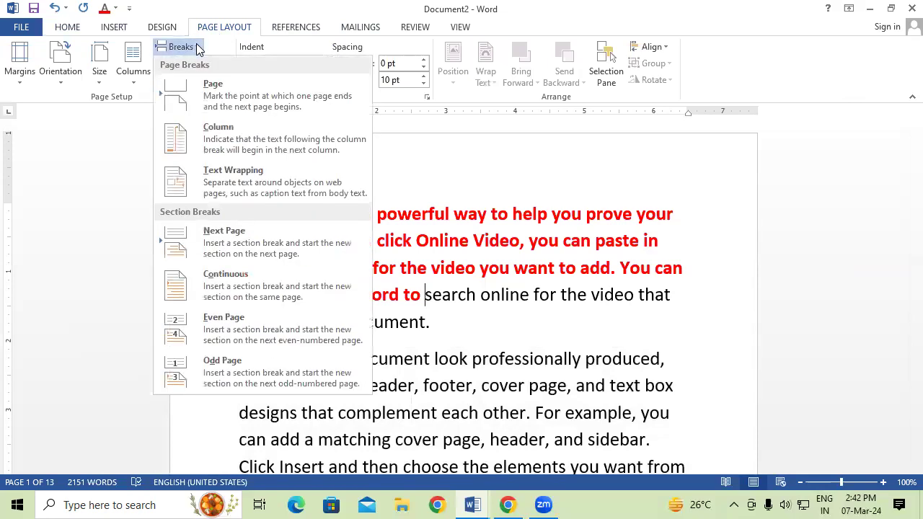
click(231, 91)
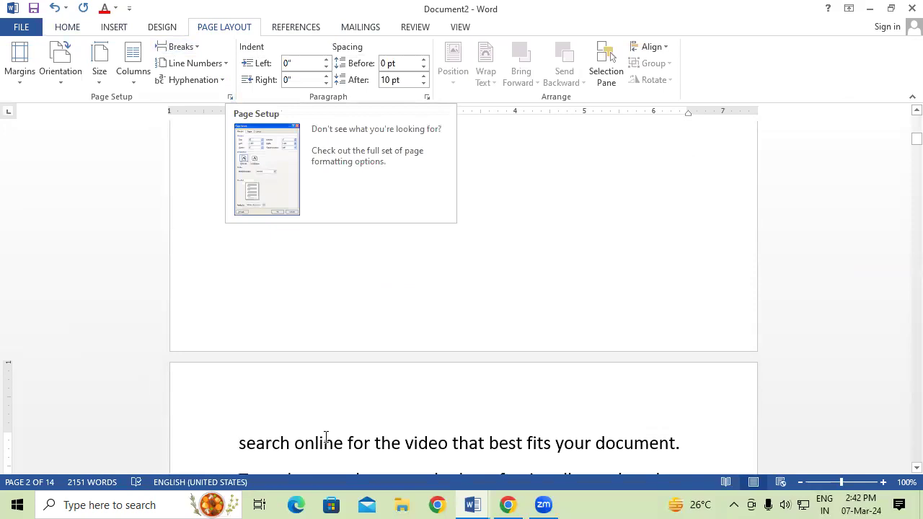
scroll(560, 317, up, 10)
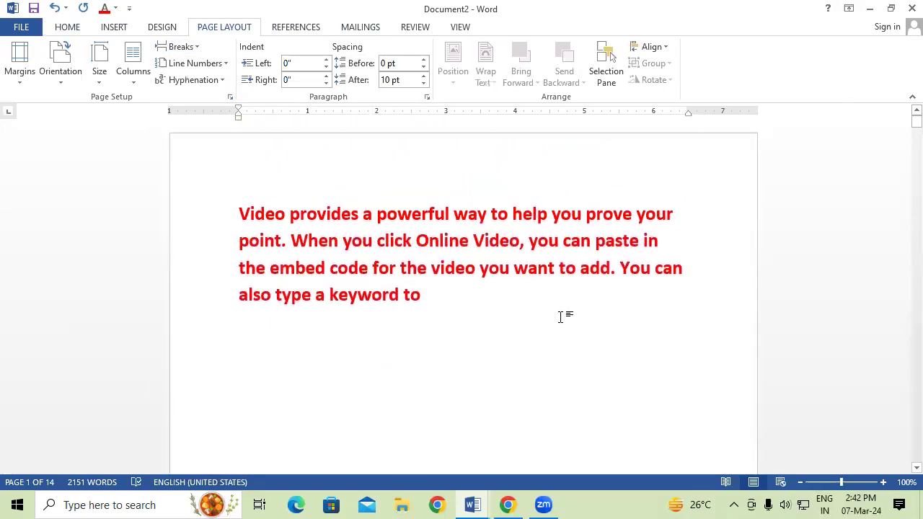
scroll(560, 317, up, 5)
scroll(554, 317, down, 5)
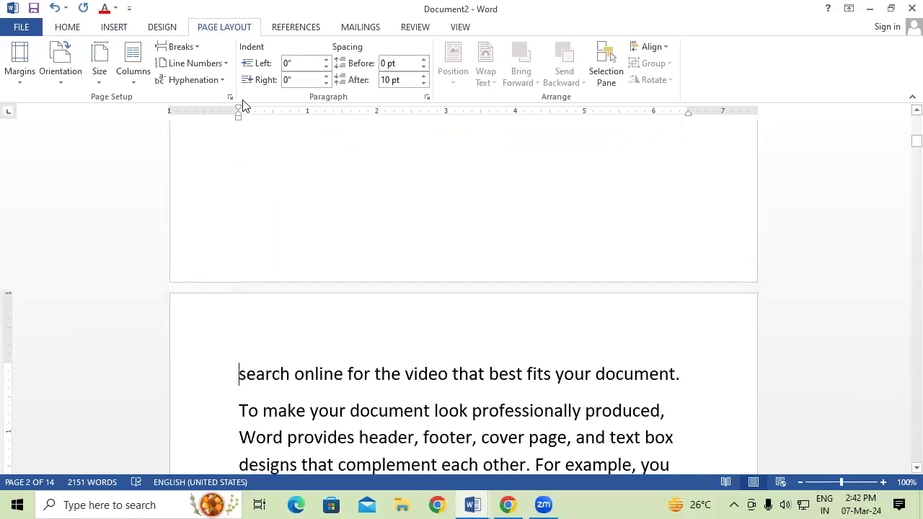
- Undo the page break to restore 13 pages and select the whole document
click(180, 47)
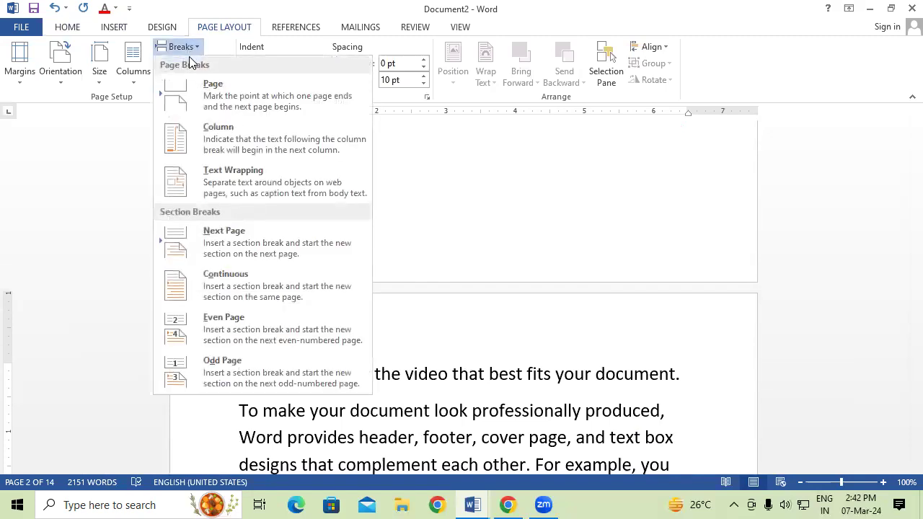
click(688, 205)
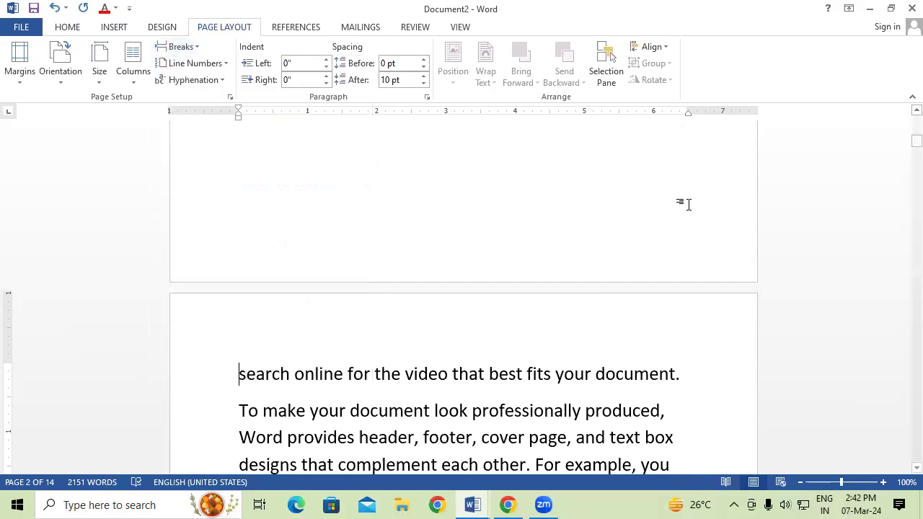
key(ctrl+z)
scroll(552, 266, up, 2)
key(ctrl+z)
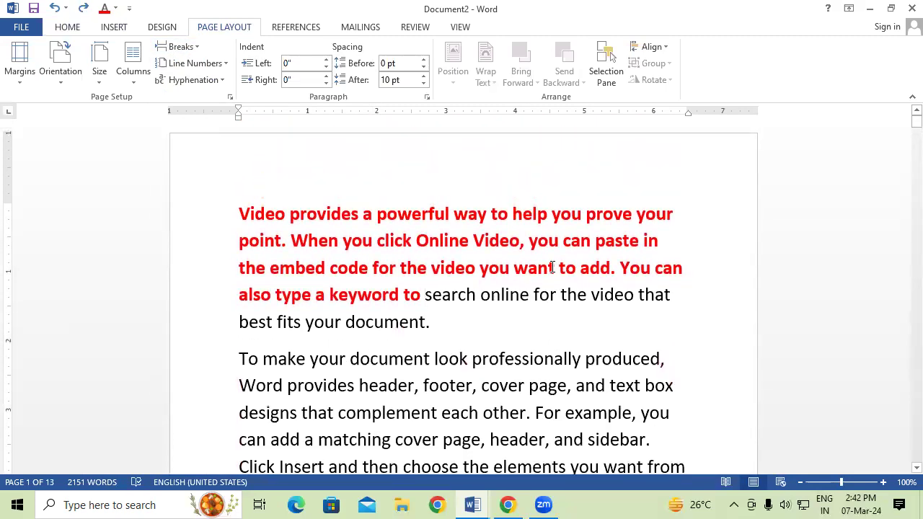
key(ctrl+a)
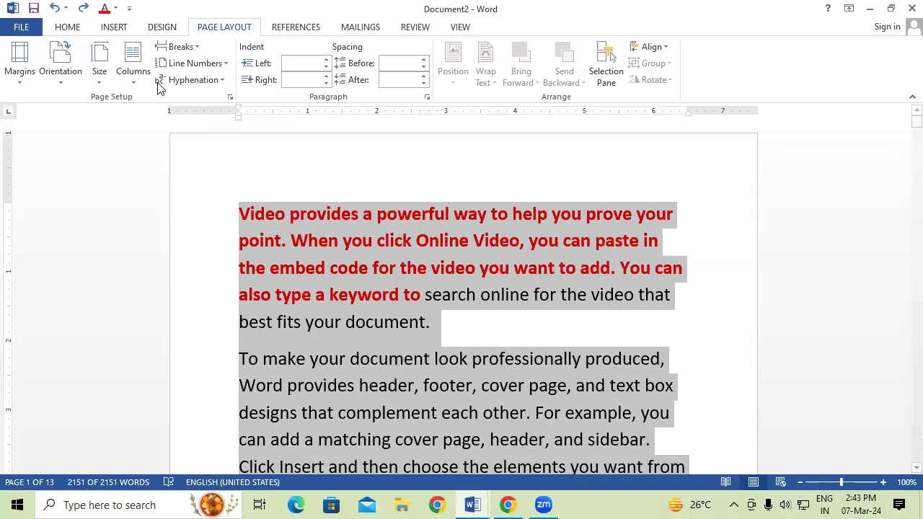
- Lay the whole document out in Two columns
click(101, 72)
click(132, 77)
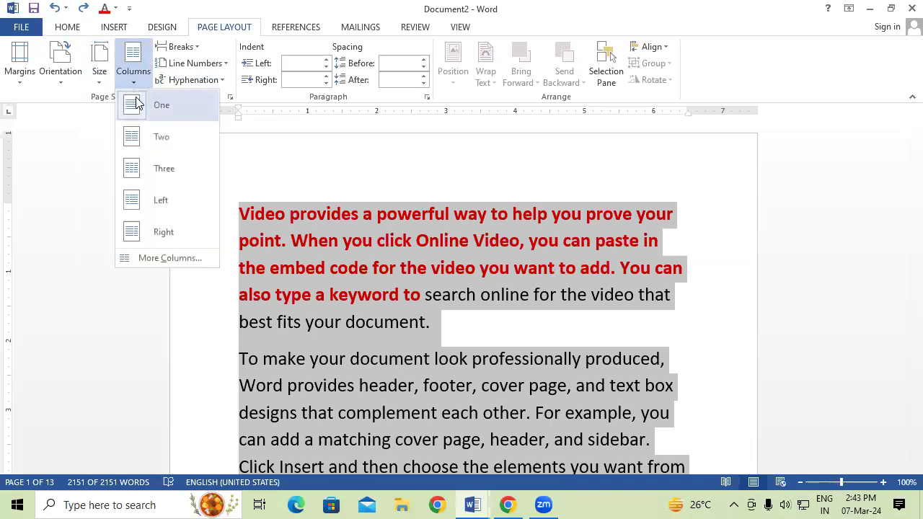
click(160, 140)
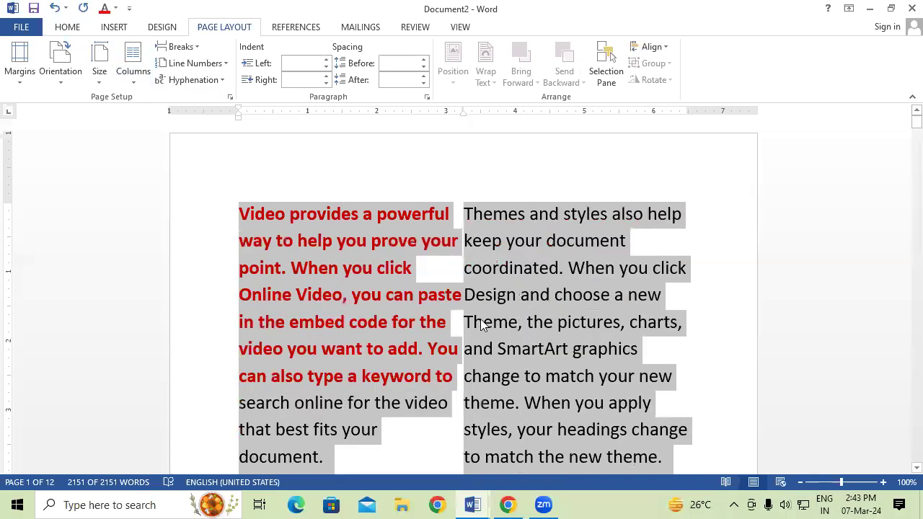
scroll(481, 316, down, 1)
click(489, 336)
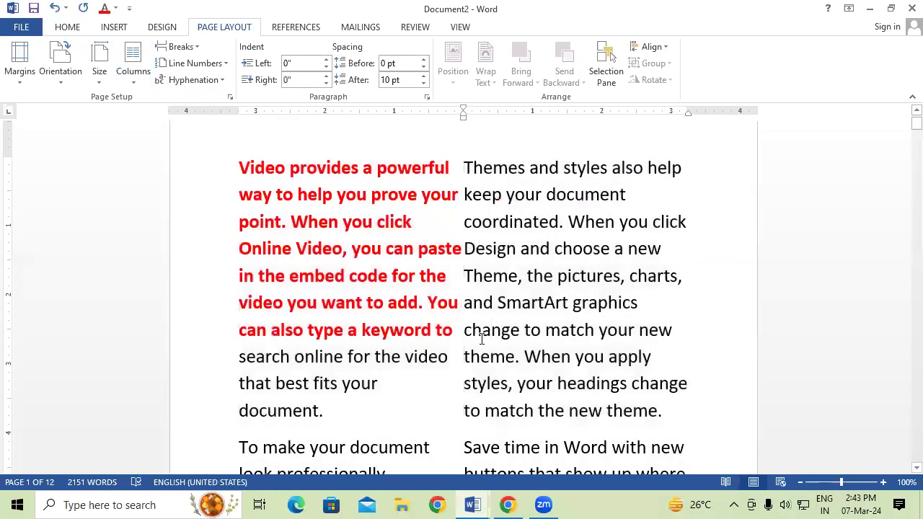
- Insert column breaks after 'keyword to' and after 'When you click'
click(450, 329)
click(194, 48)
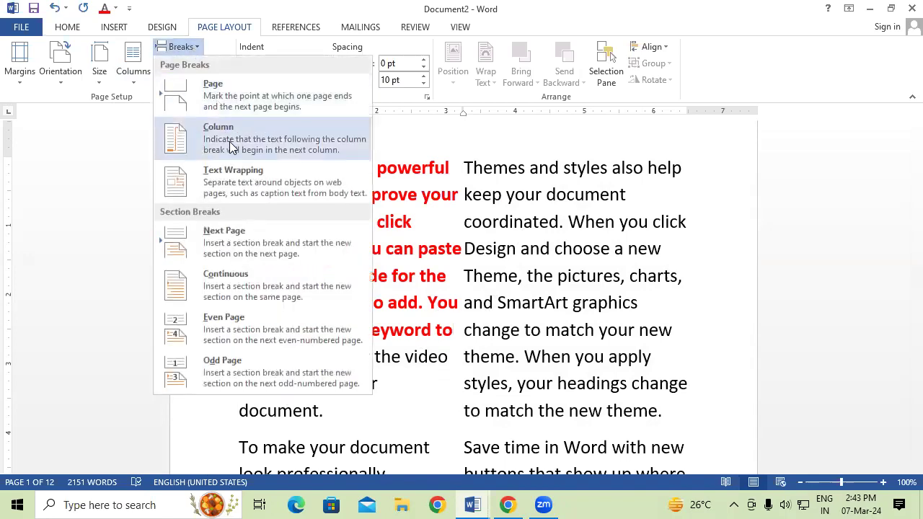
click(231, 147)
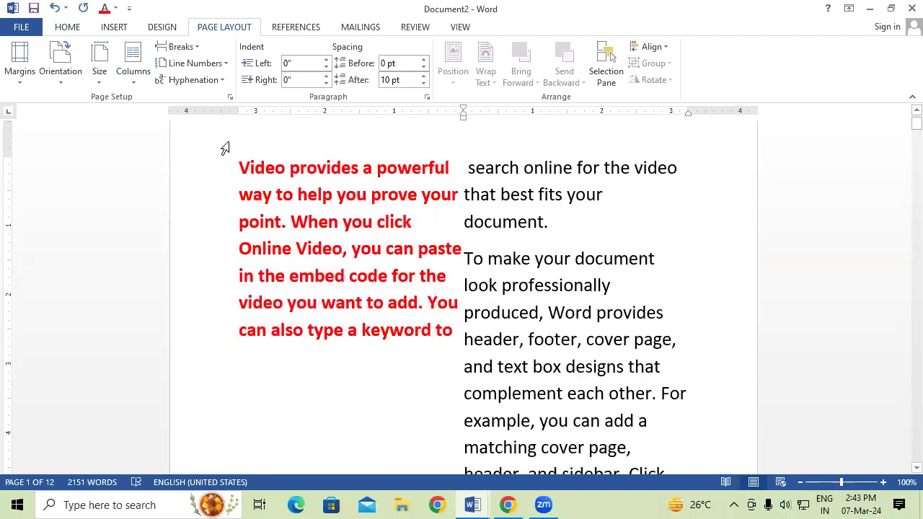
click(412, 222)
click(196, 47)
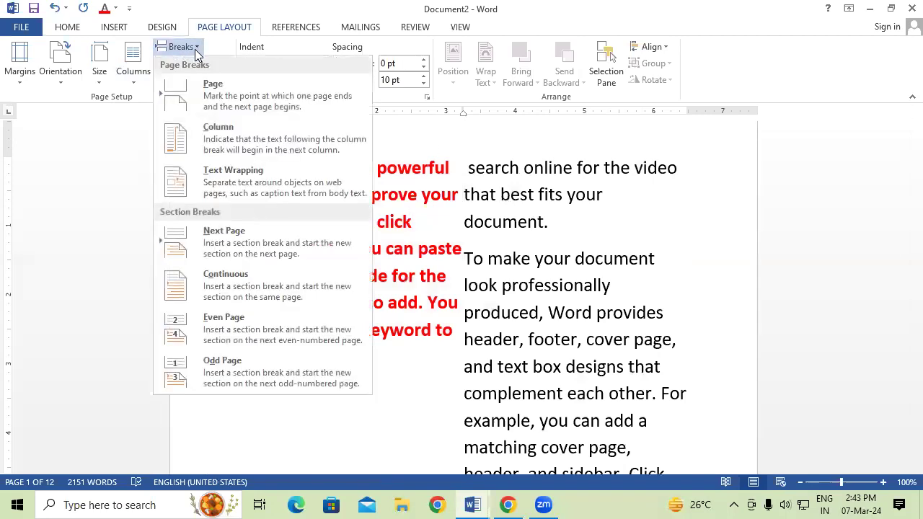
click(213, 137)
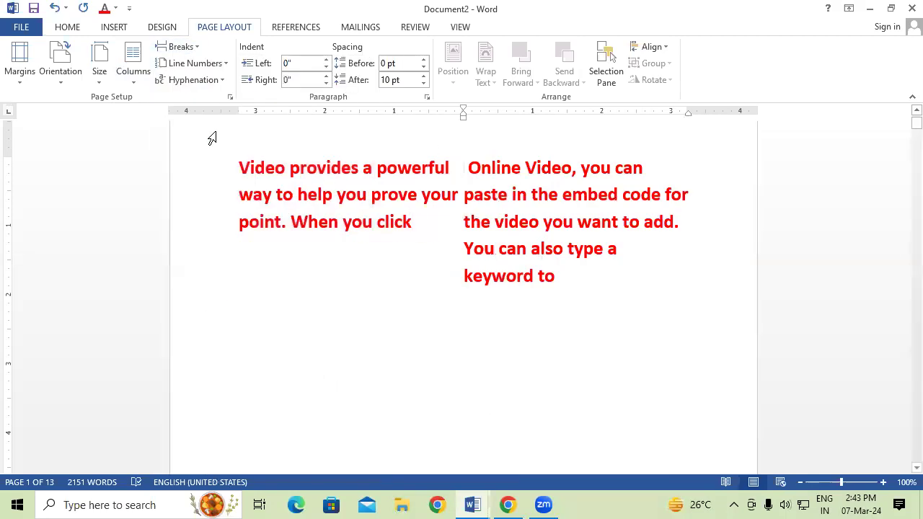
- Undo the column break, try another at 'can paste', and undo that too
scroll(606, 340, down, 5)
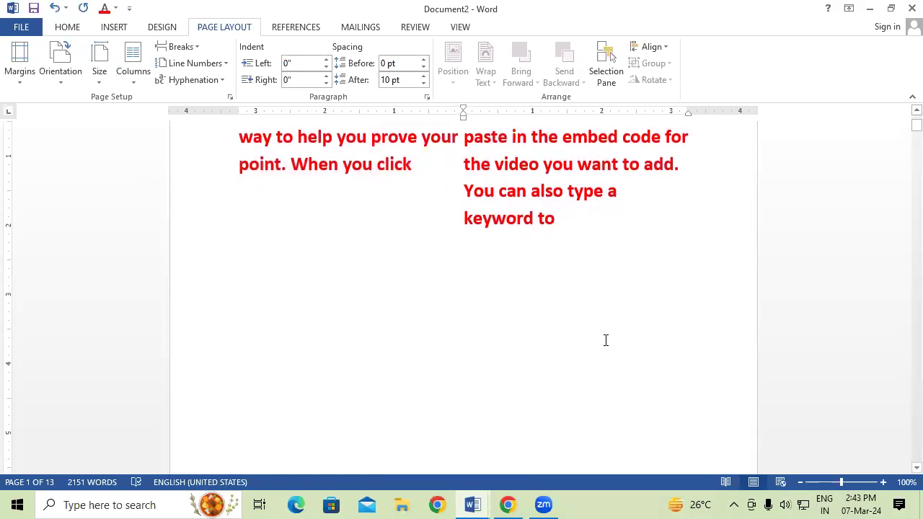
scroll(606, 340, down, 3)
scroll(606, 340, down, 2)
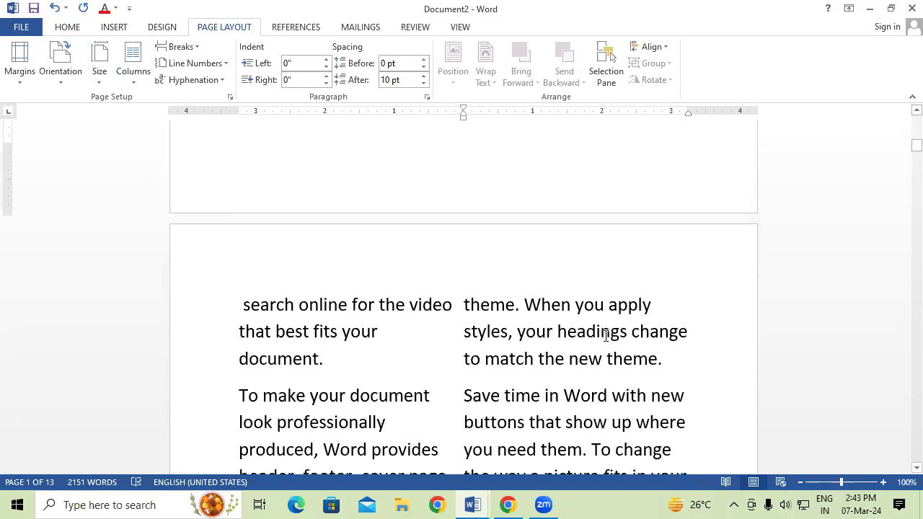
scroll(606, 333, up, 5)
key(ctrl+z)
scroll(401, 268, up, 1)
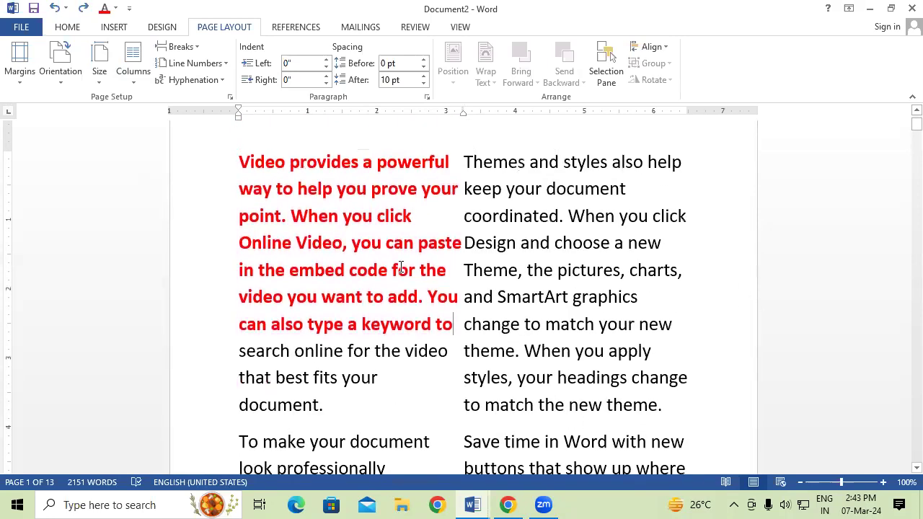
click(181, 46)
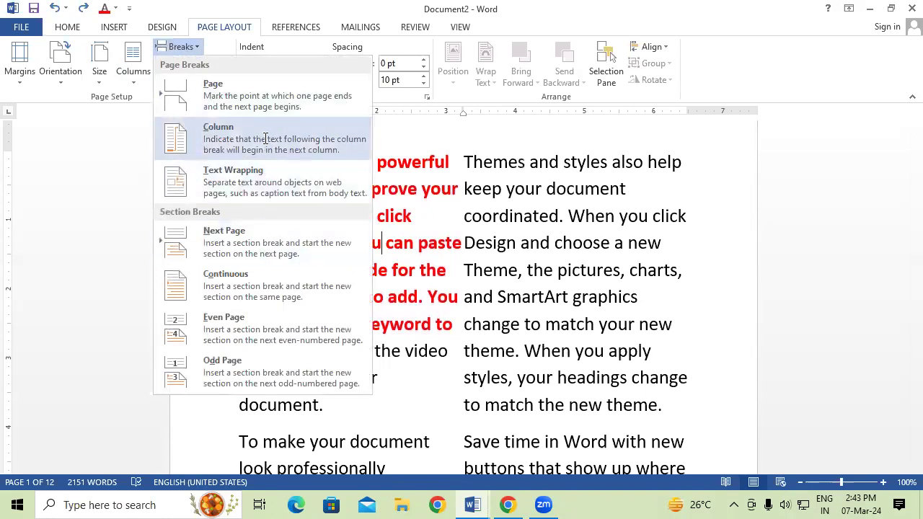
click(267, 141)
scroll(463, 326, up, 1)
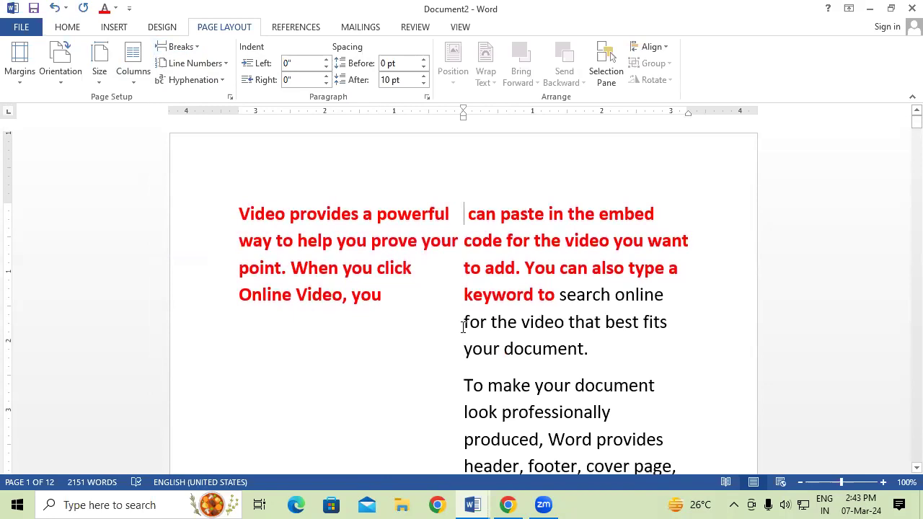
key(ctrl+z)
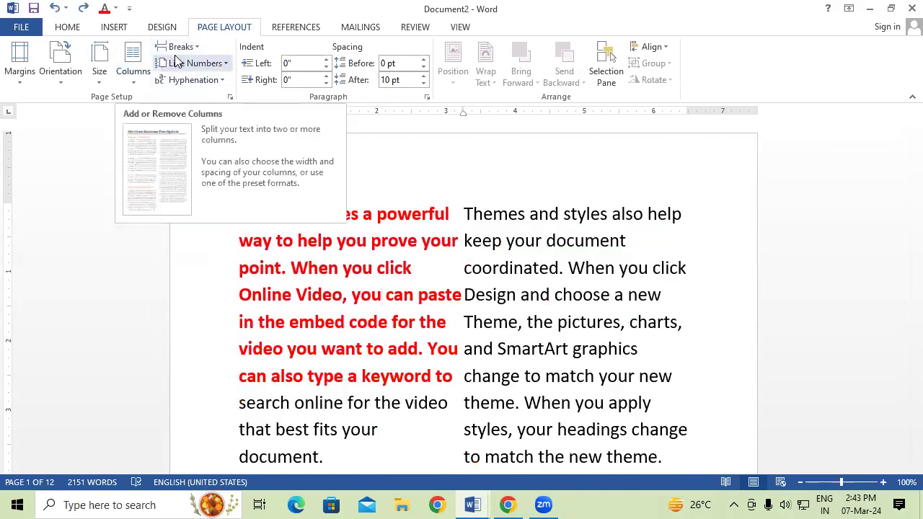
- Undo the two-column layout so the opening text returns to a single column
click(179, 46)
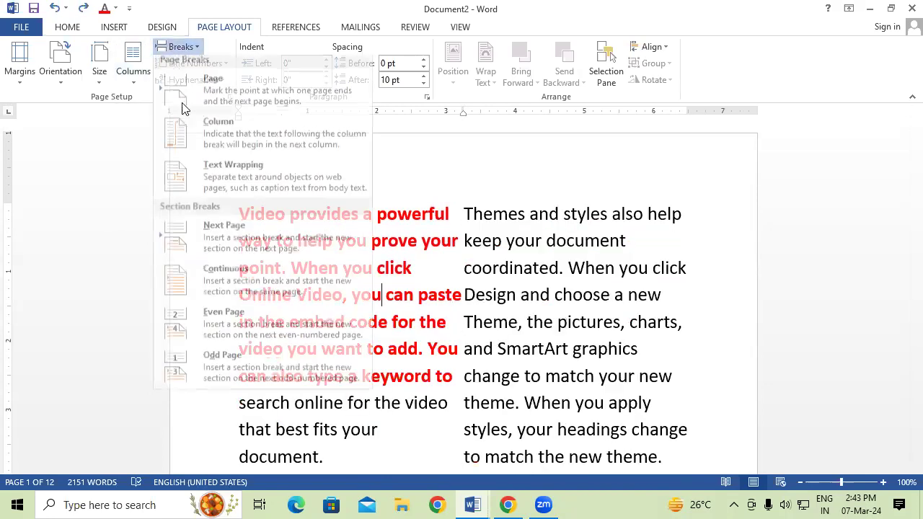
click(401, 280)
key(ctrl+z)
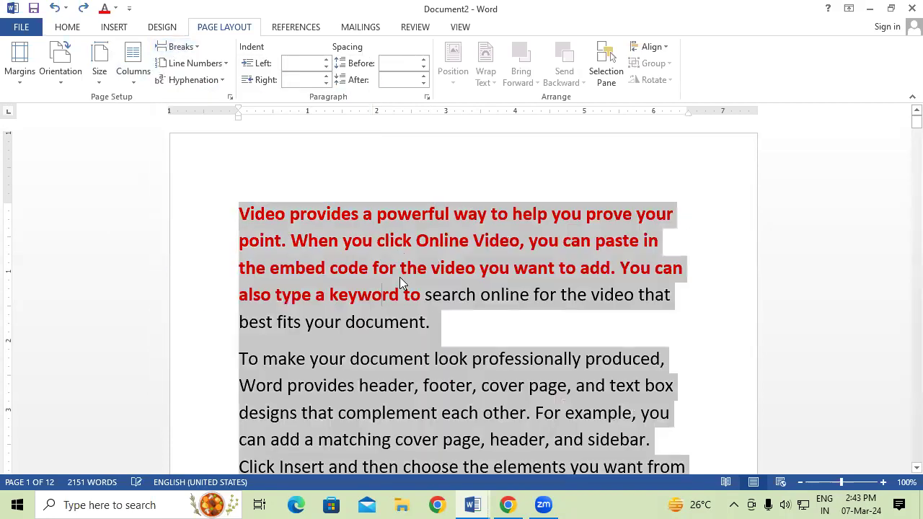
- Split the paragraph after "that" with Enter, then rejoin it
click(442, 334)
click(678, 290)
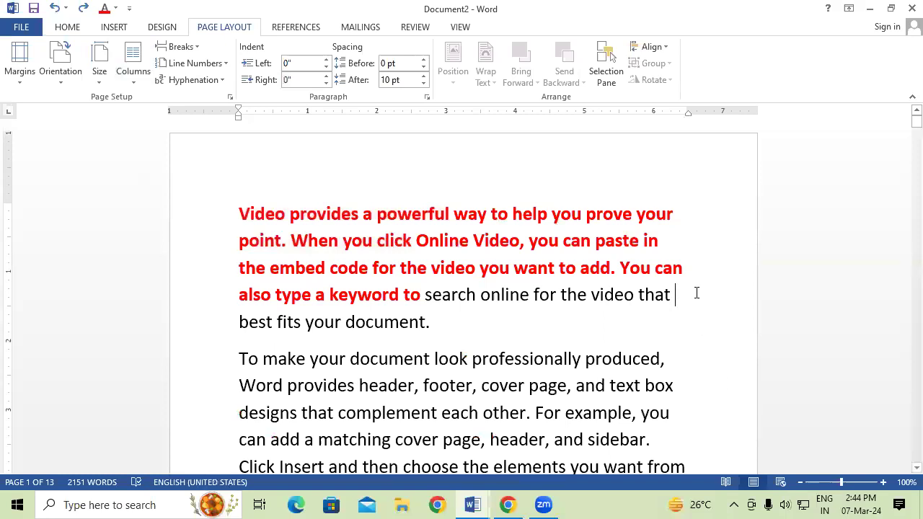
key(Return)
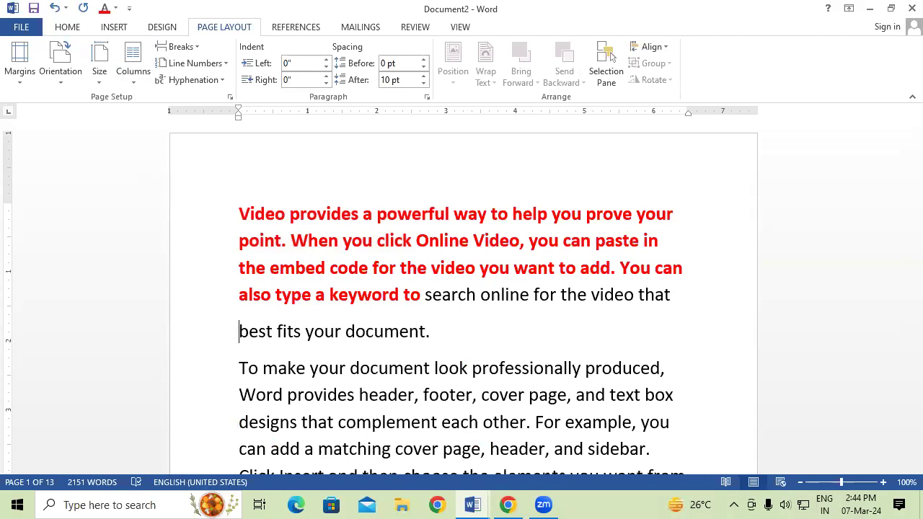
key(BackSpace)
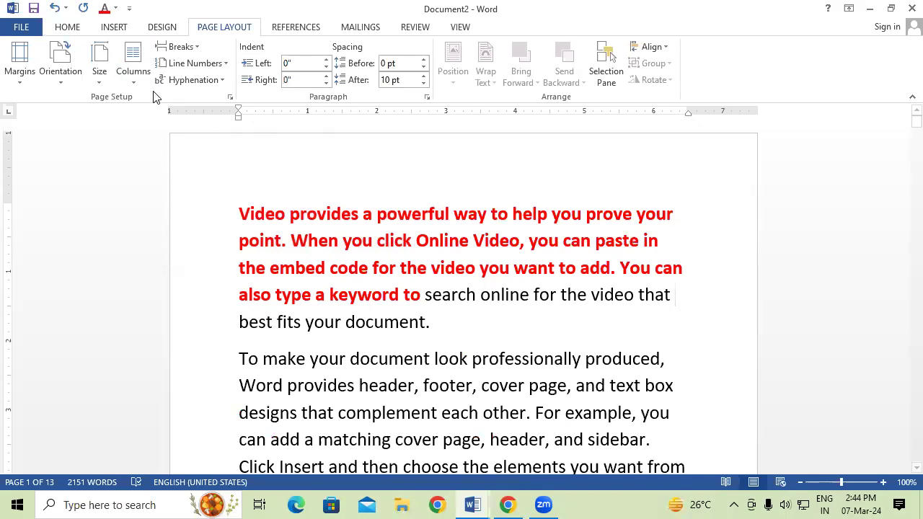
- Insert text wrapping breaks after "paste in" and after "produced,"
click(188, 54)
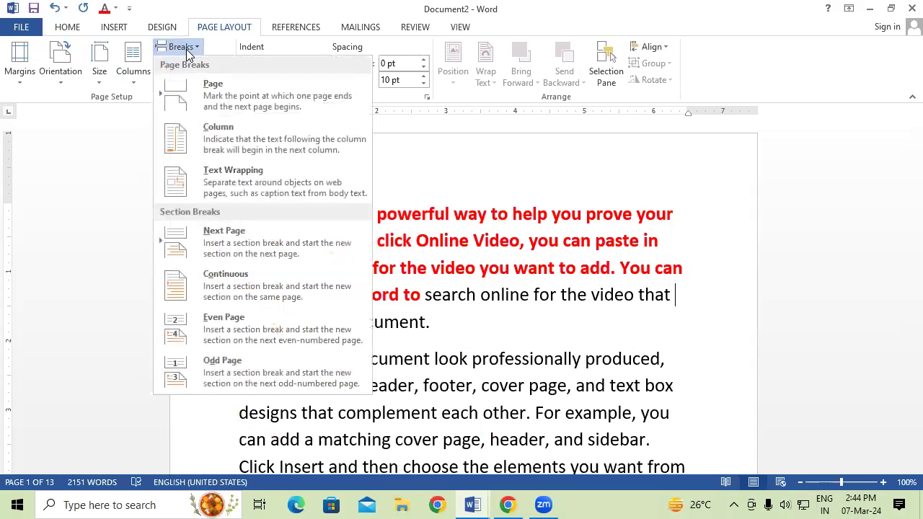
click(233, 171)
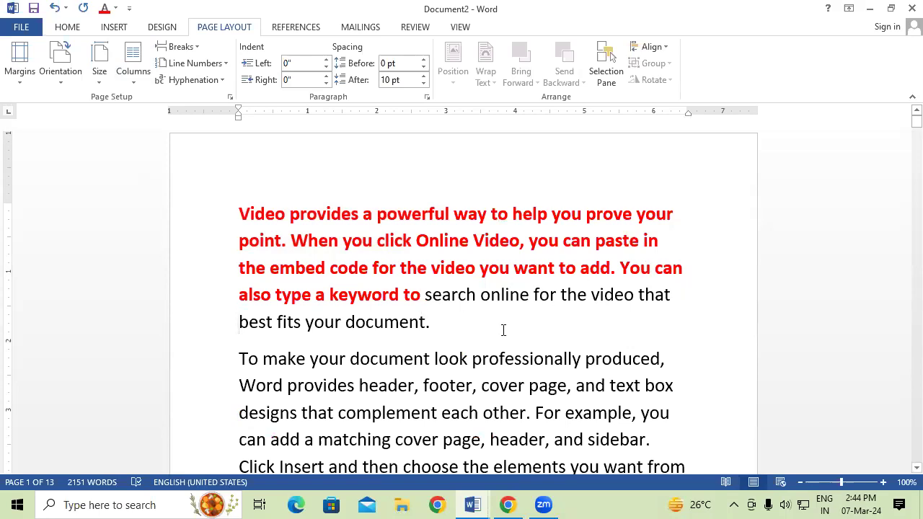
click(668, 241)
click(191, 48)
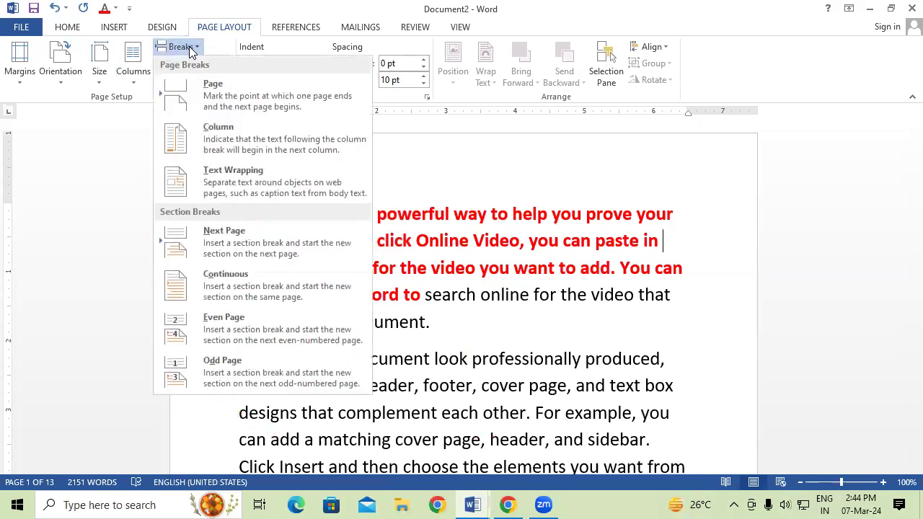
click(233, 173)
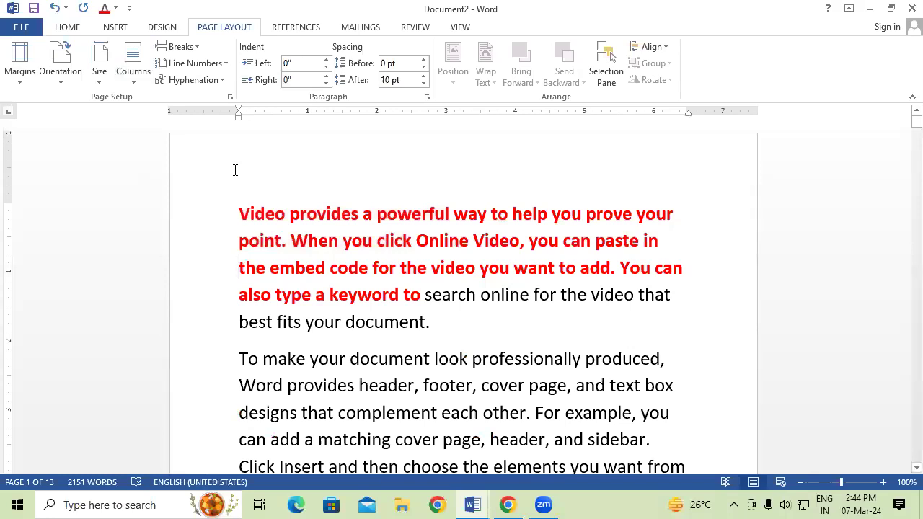
click(672, 360)
click(184, 51)
click(215, 174)
- Put the caret inside "powerful" and review the Breaks list without inserting anything
click(239, 214)
click(696, 222)
click(388, 215)
click(181, 47)
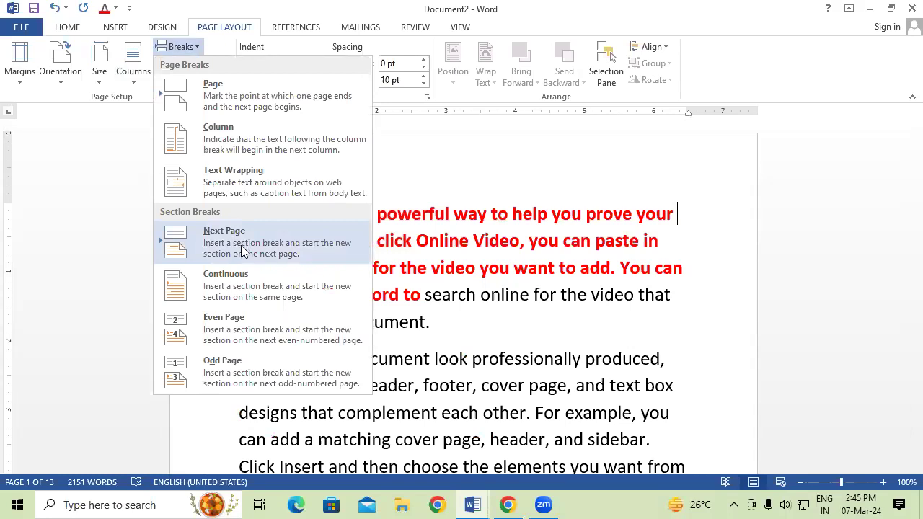
click(512, 249)
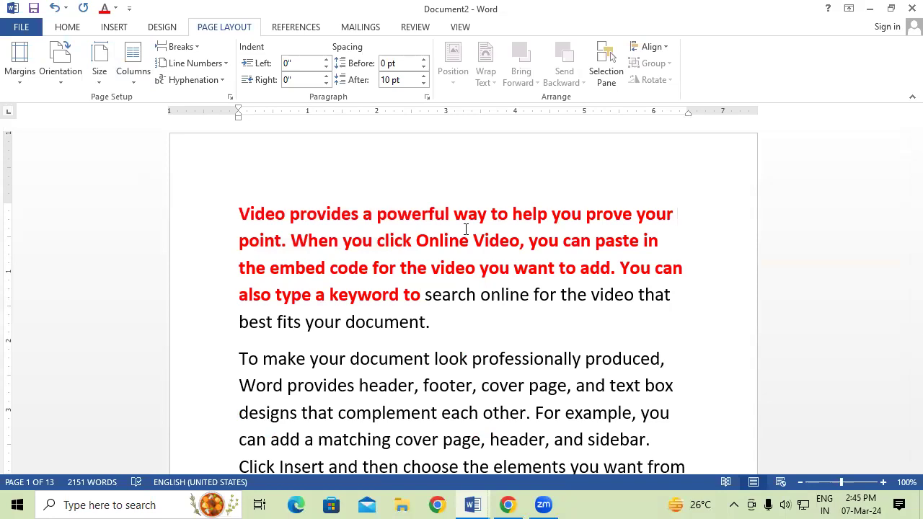
- Insert a Next Page section break after "plus sign."
scroll(469, 268, down, 2)
scroll(479, 298, down, 1)
scroll(479, 298, down, 2)
scroll(480, 298, down, 1)
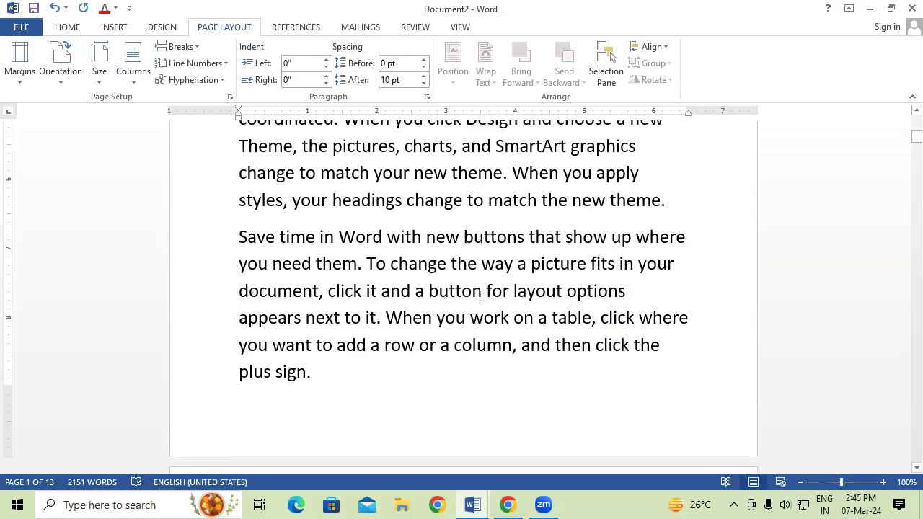
scroll(480, 295, down, 1)
click(332, 270)
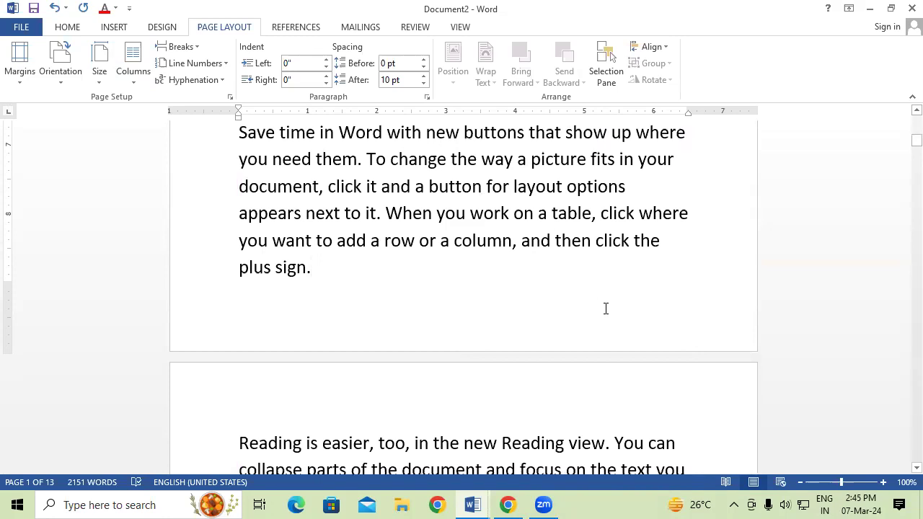
click(181, 49)
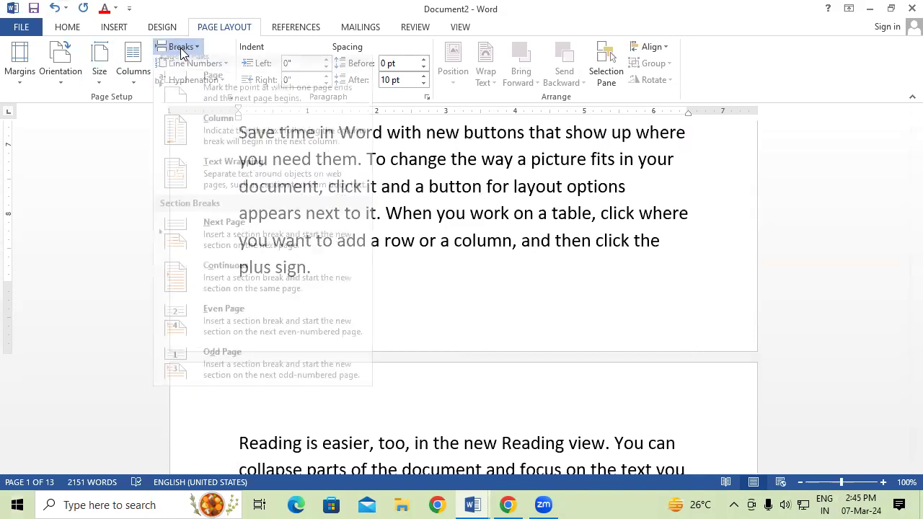
click(242, 246)
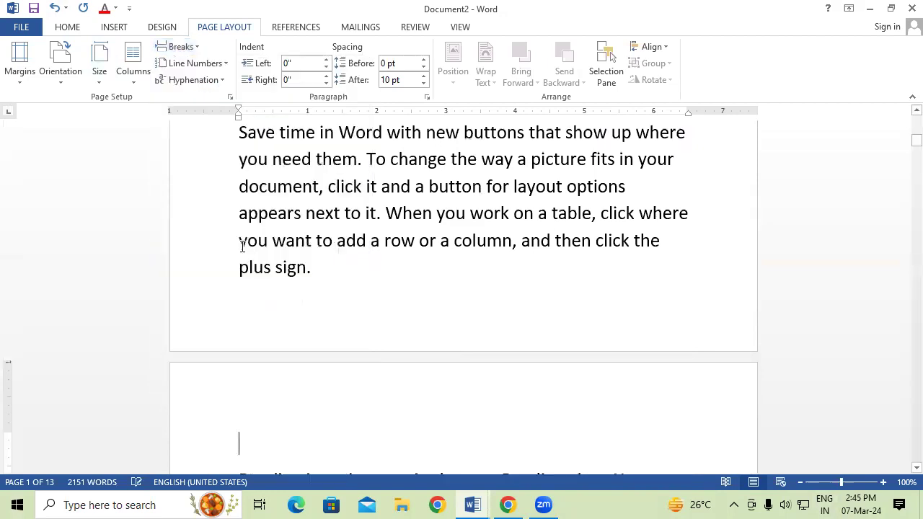
- Add a Continuous section break, then place the caret before "When you apply"
scroll(284, 276, down, 1)
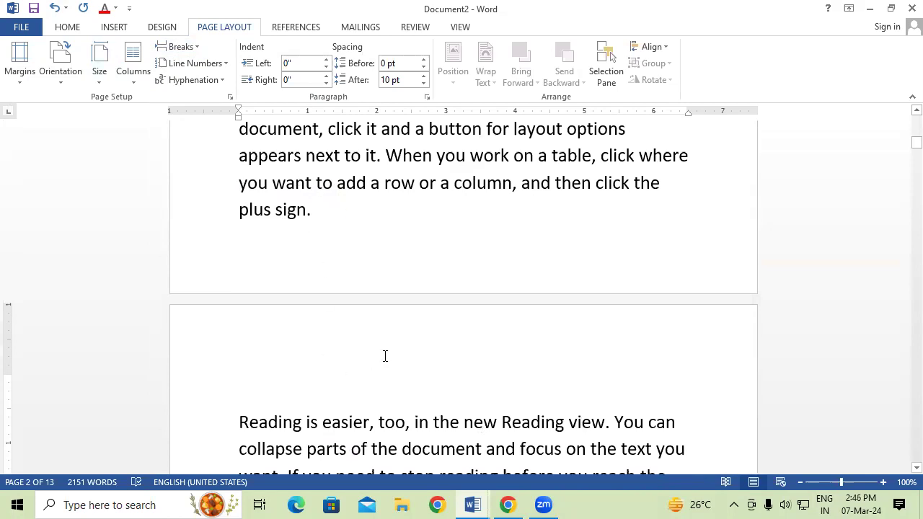
click(198, 49)
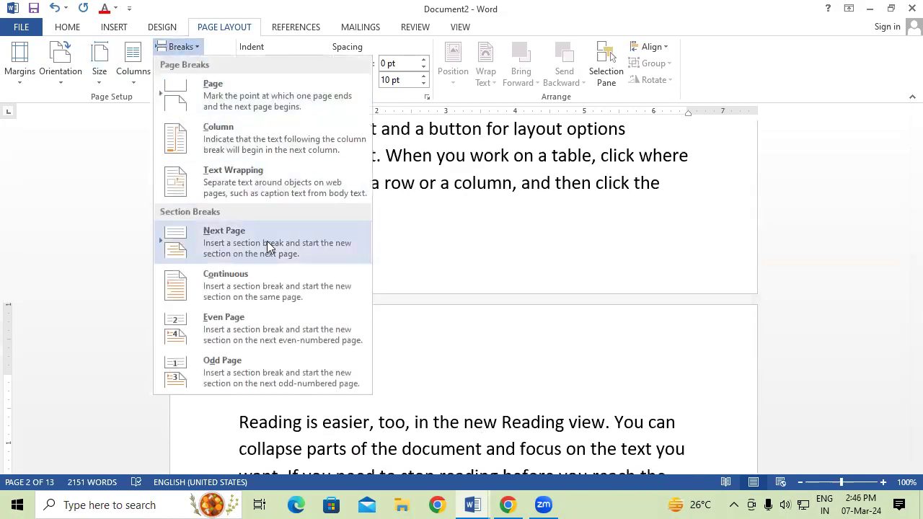
click(271, 294)
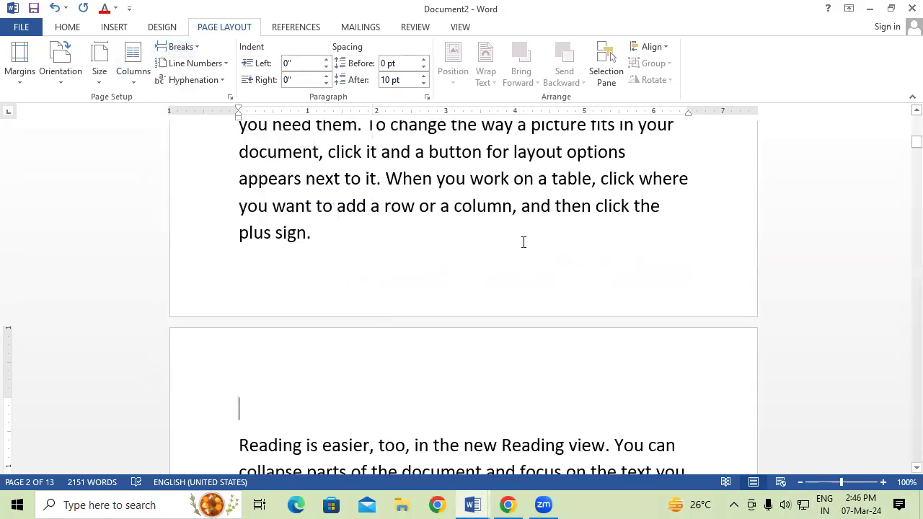
scroll(523, 243, up, 4)
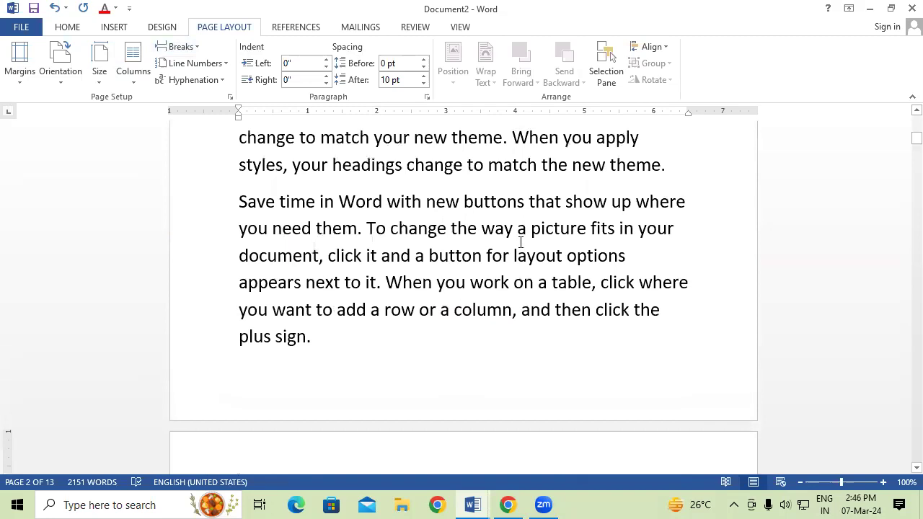
scroll(521, 243, up, 2)
scroll(520, 244, up, 1)
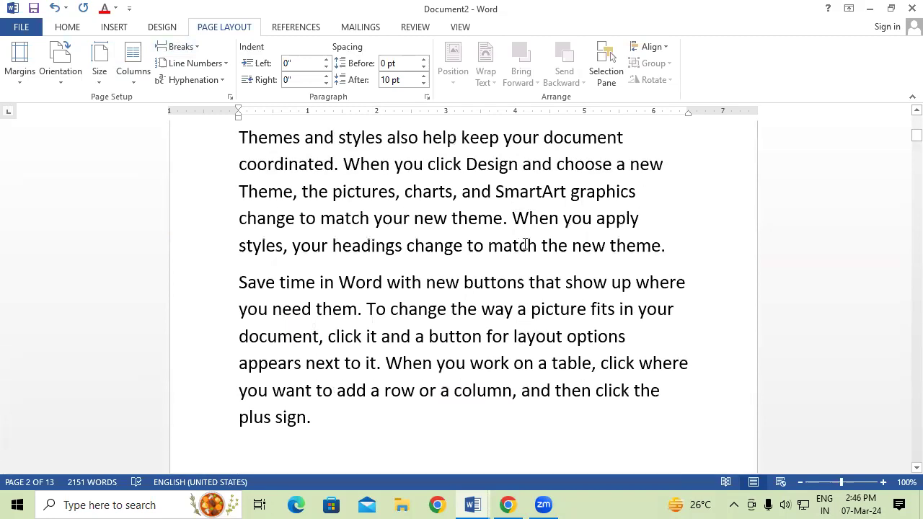
click(515, 219)
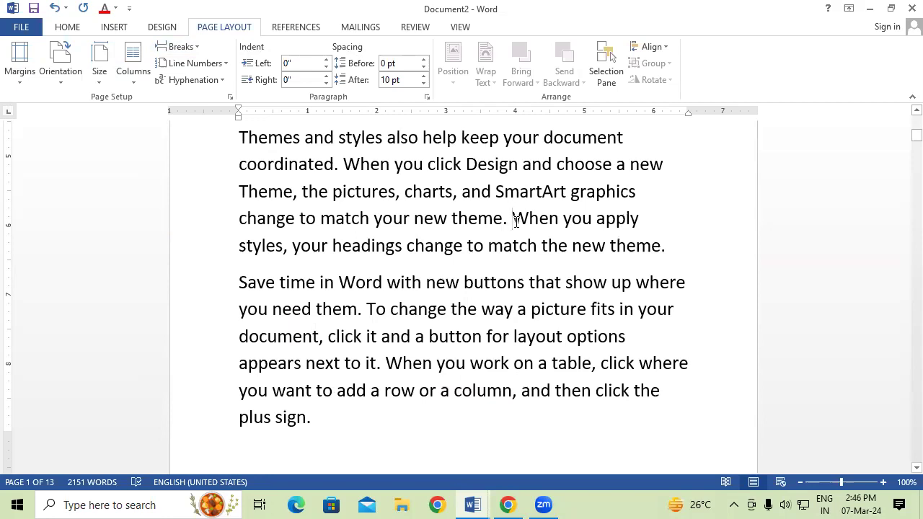
- Insert Continuous section breaks before "When you apply styles", before "change", and before the picture sentence
click(198, 48)
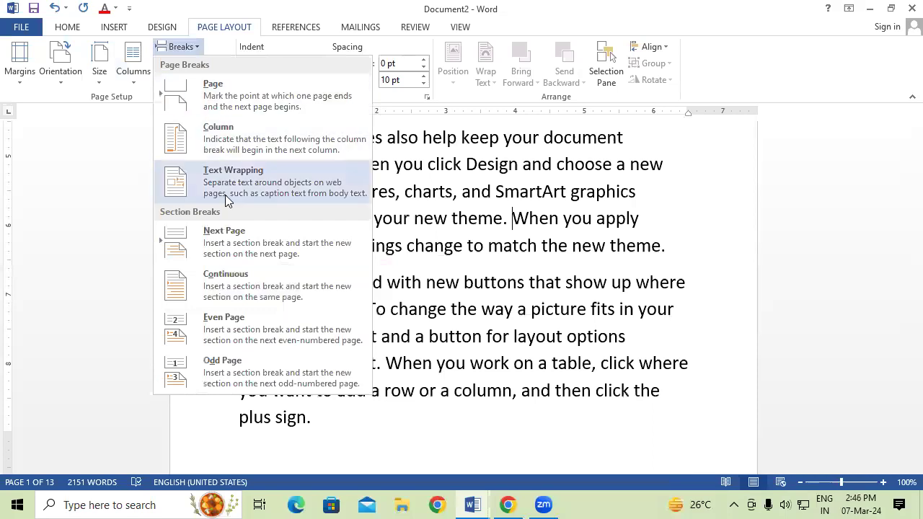
click(233, 279)
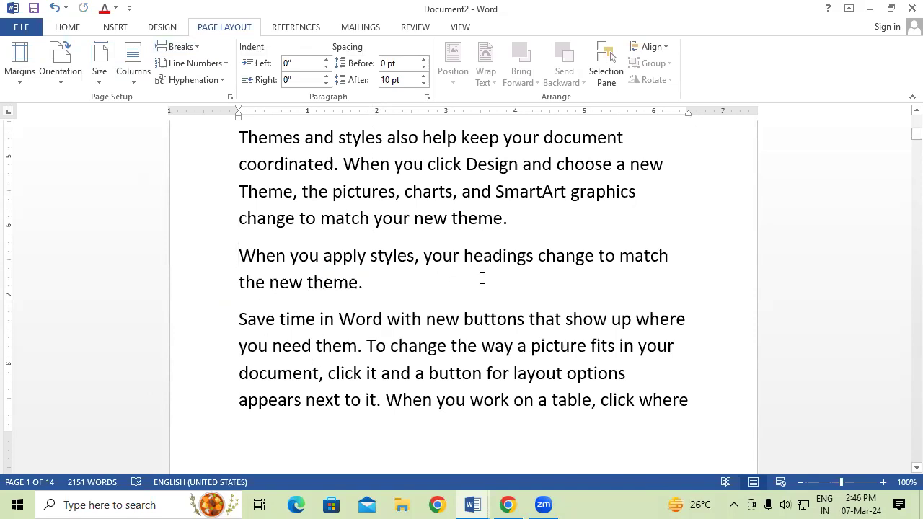
click(534, 260)
click(180, 47)
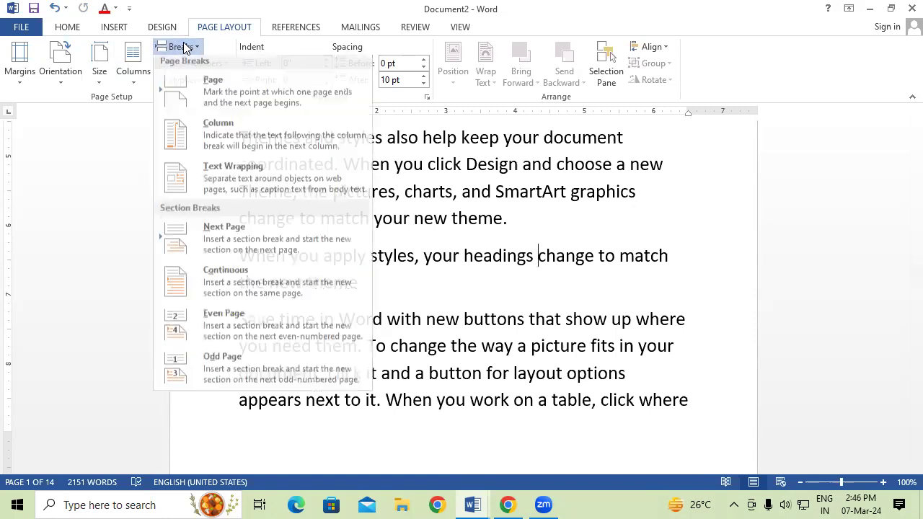
click(251, 274)
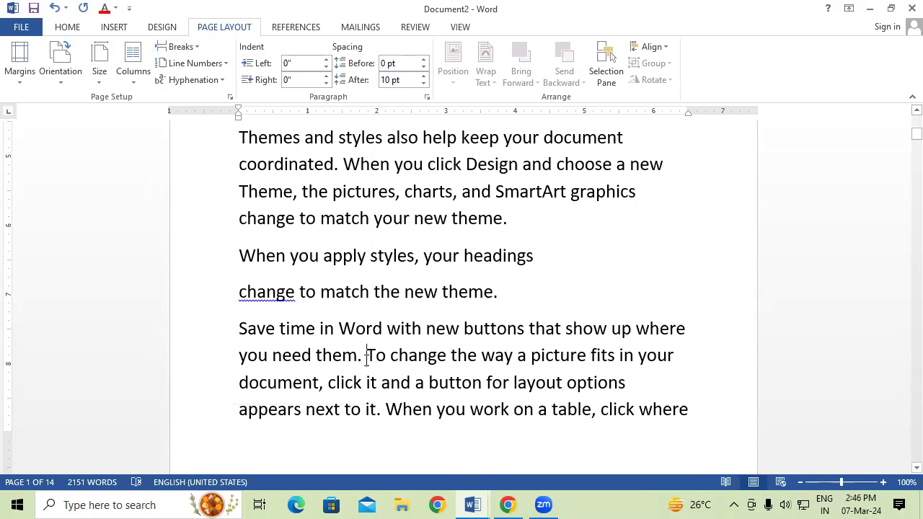
click(182, 47)
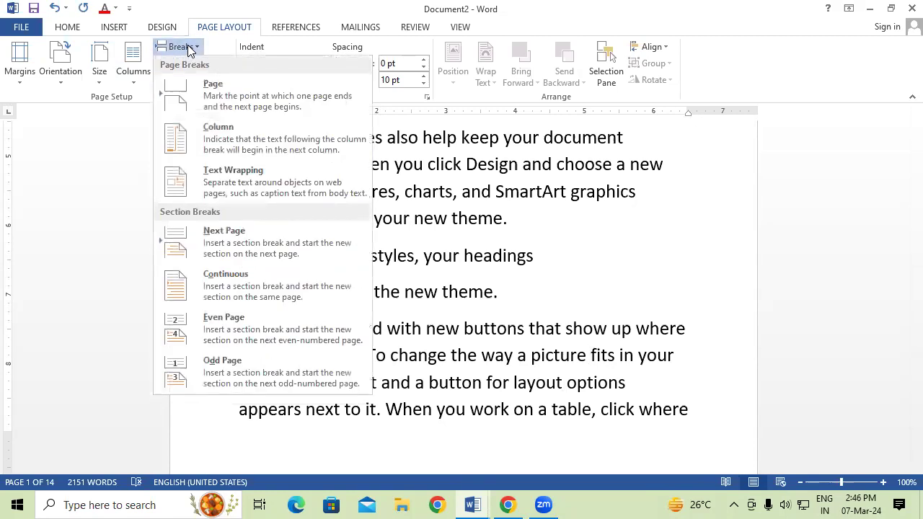
click(222, 278)
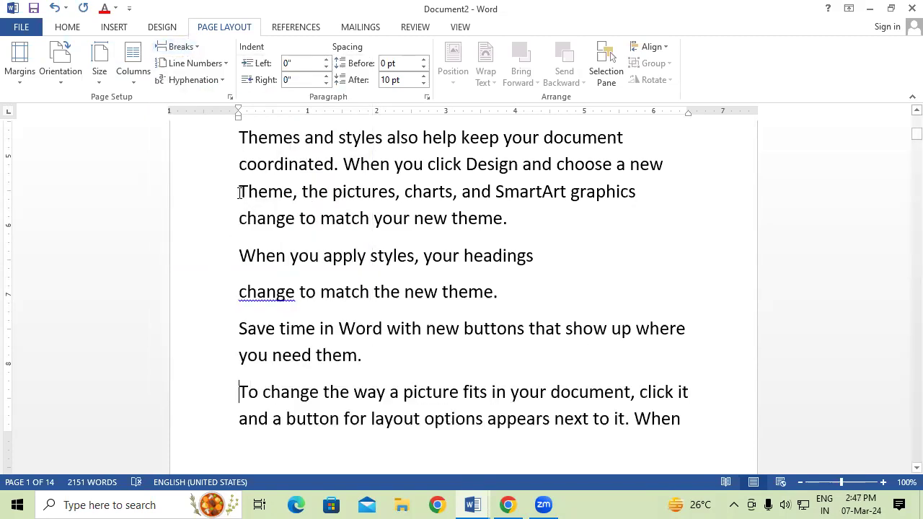
- Start a new blank document, Document3, with Ctrl+N
click(189, 47)
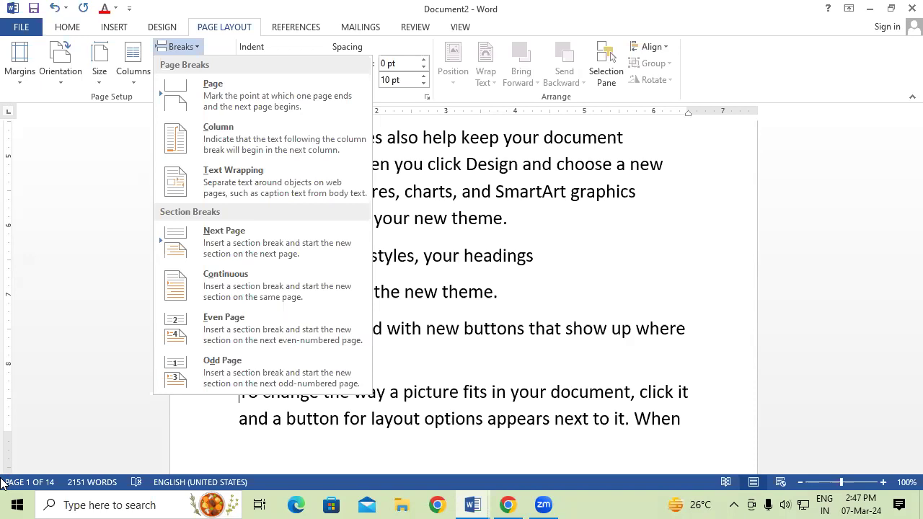
click(437, 290)
scroll(386, 300, up, 1)
scroll(386, 300, up, 3)
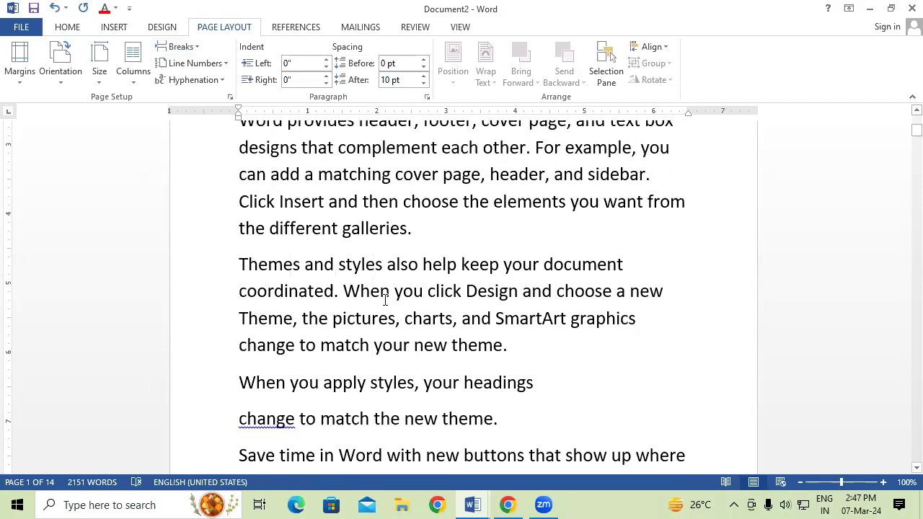
key(ctrl+n)
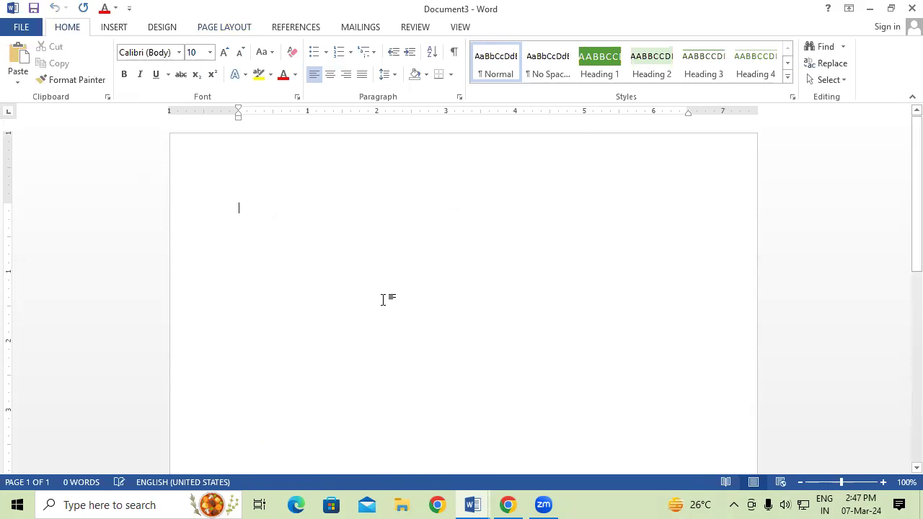
- Add blank pages to Document3 using Insert > Blank Page until it reaches nine pages
click(111, 32)
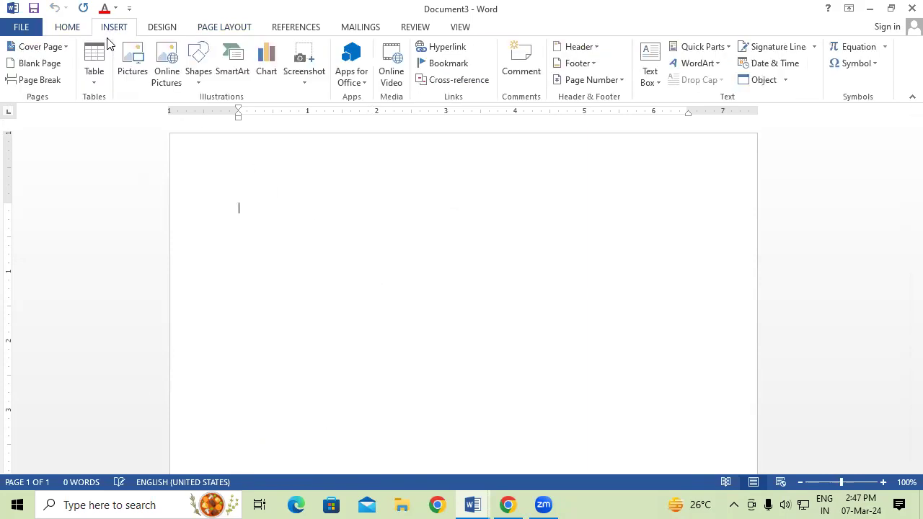
click(38, 65)
click(37, 65)
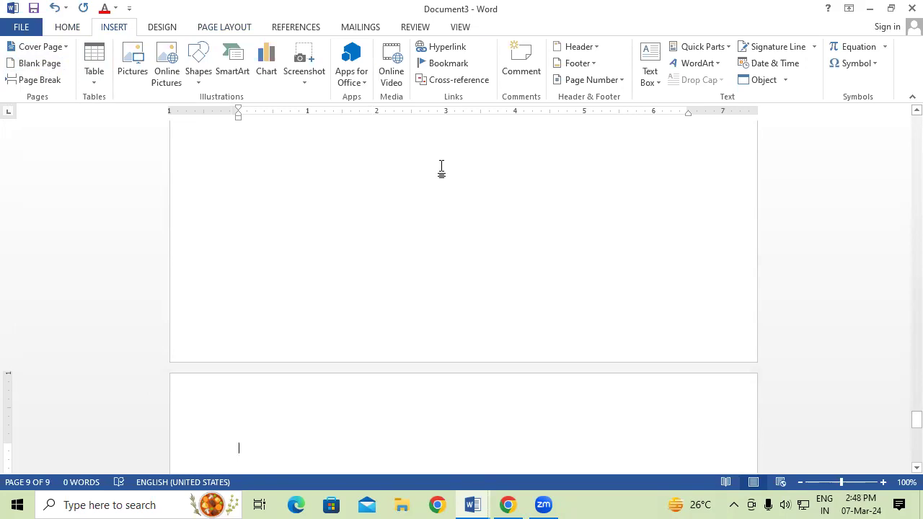
scroll(441, 168, down, 5)
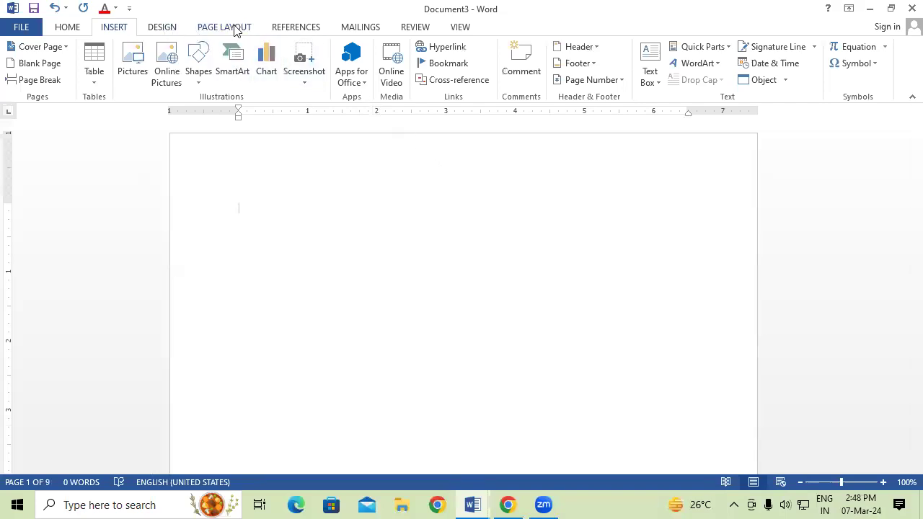
- Insert an Odd Page section break into Document3
click(235, 30)
click(187, 52)
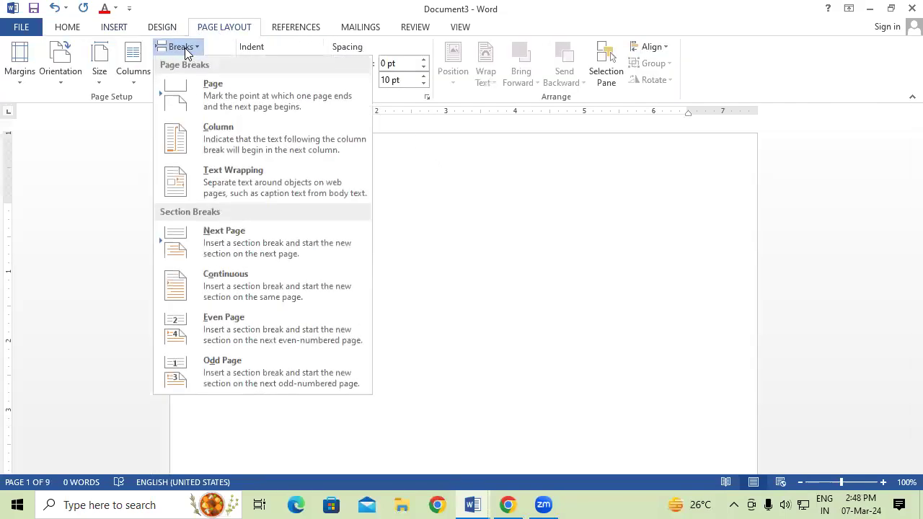
click(220, 365)
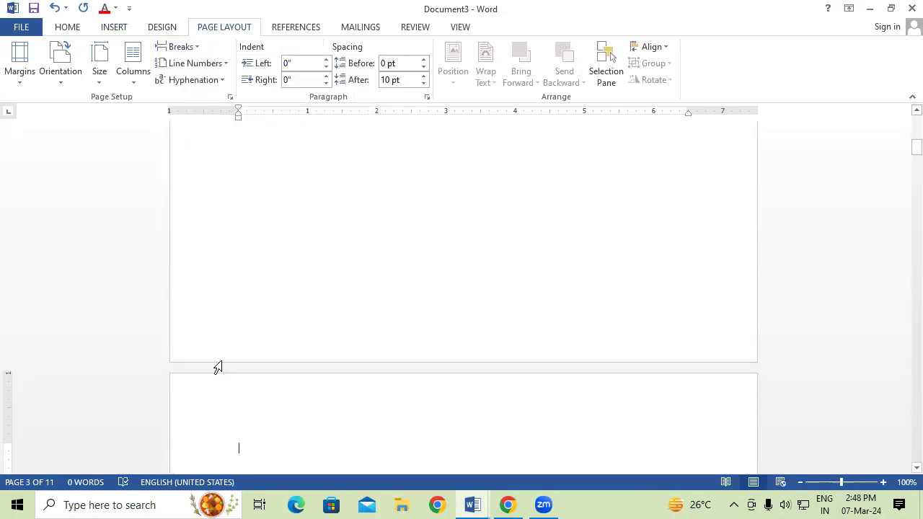
scroll(230, 381, up, 3)
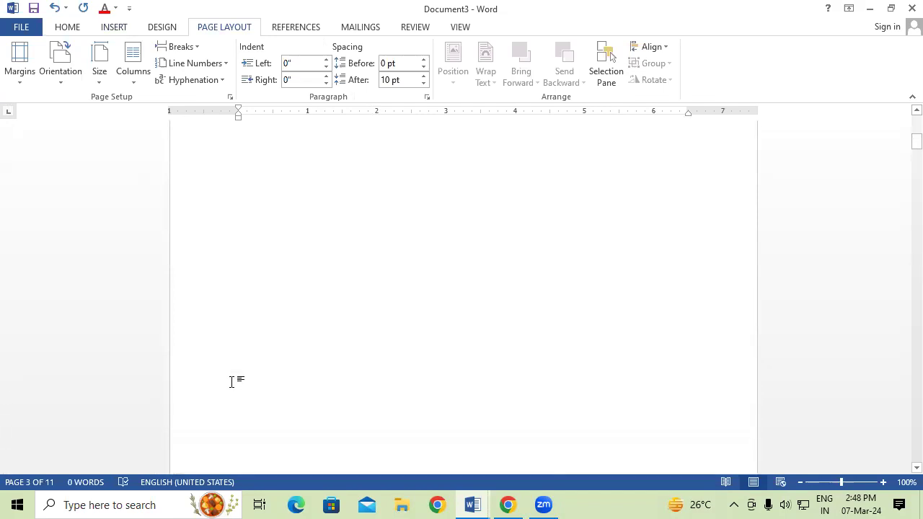
scroll(231, 382, up, 3)
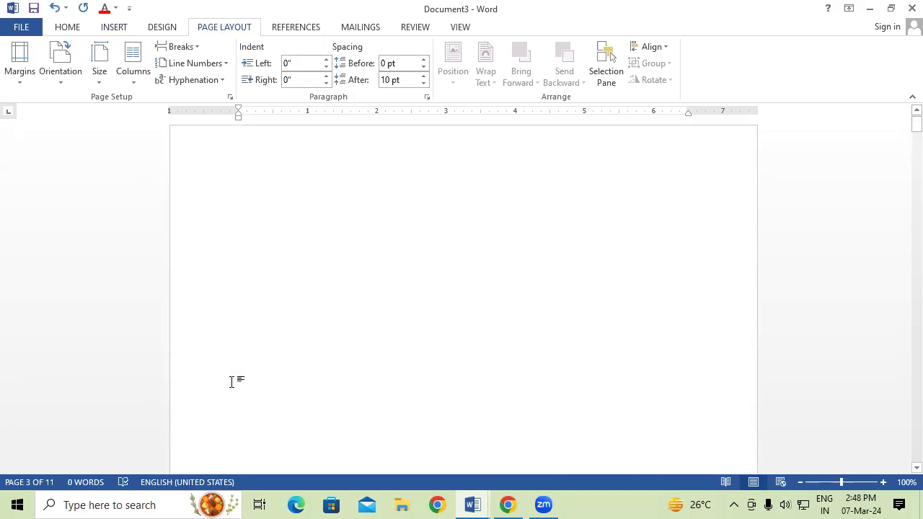
scroll(231, 381, down, 3)
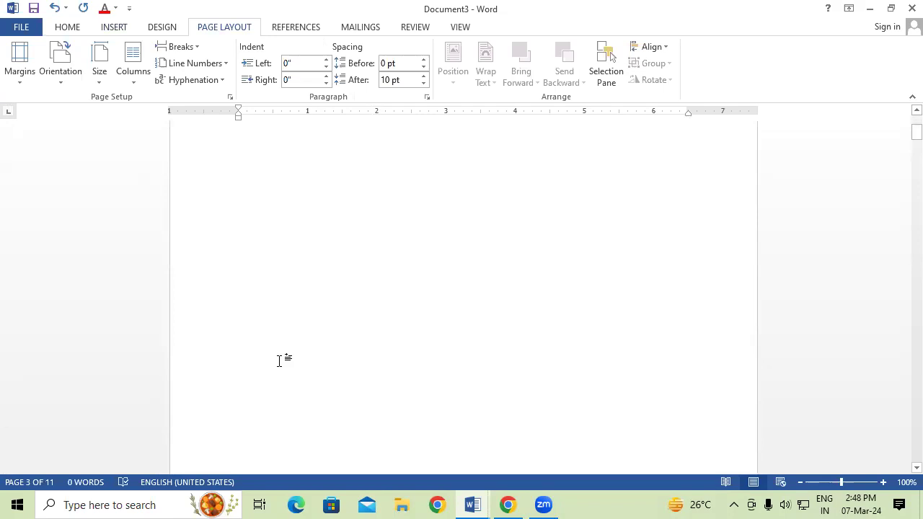
scroll(280, 360, down, 3)
- Undo the odd-page break and place the caret at the top of page 2
key(ctrl+z)
scroll(279, 360, up, 1)
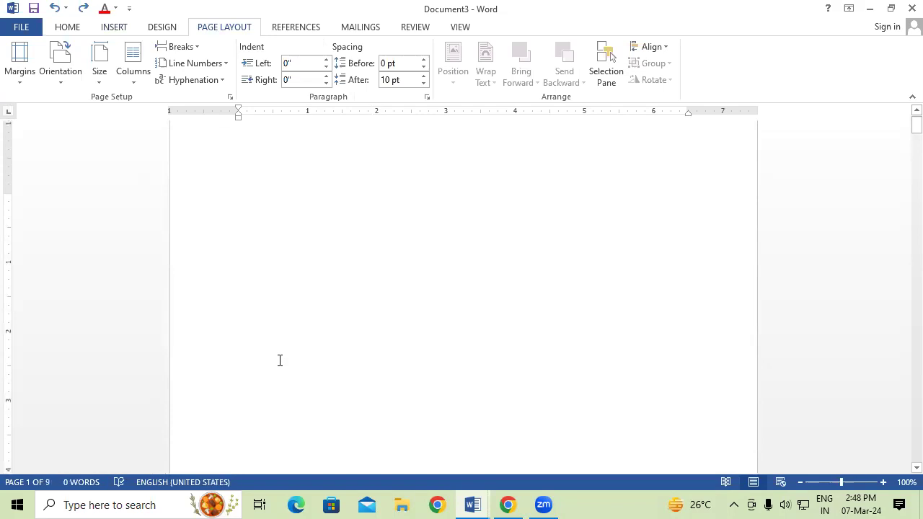
scroll(264, 352, down, 1)
scroll(264, 352, down, 1)
scroll(263, 352, down, 2)
scroll(263, 352, down, 1)
scroll(262, 352, down, 1)
scroll(262, 352, down, 1)
scroll(262, 352, down, 2)
scroll(264, 353, down, 1)
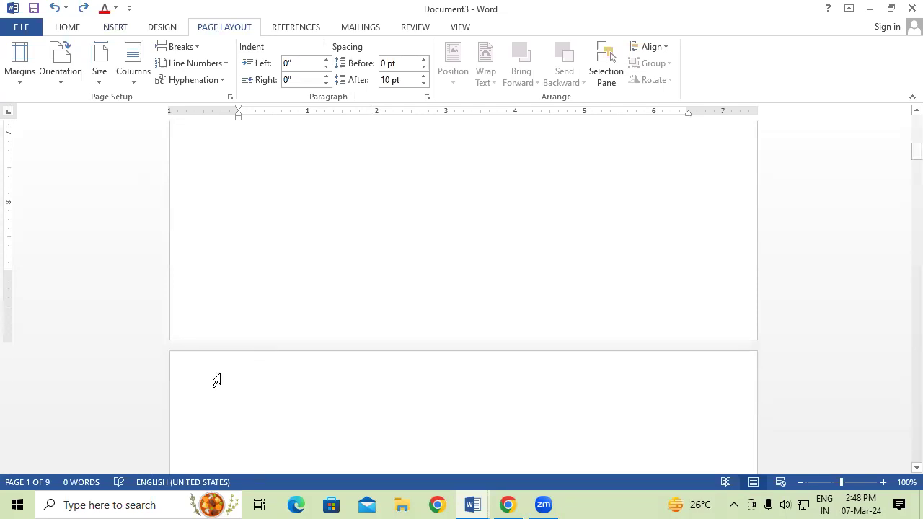
click(242, 402)
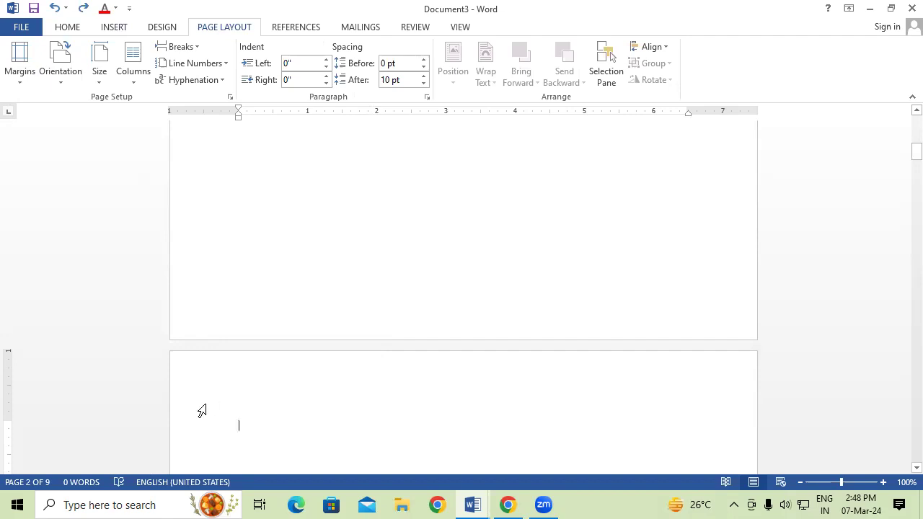
- Insert four Even Page section breaks, growing Document3 to 15 pages; leave Line Numbers unchanged
click(178, 47)
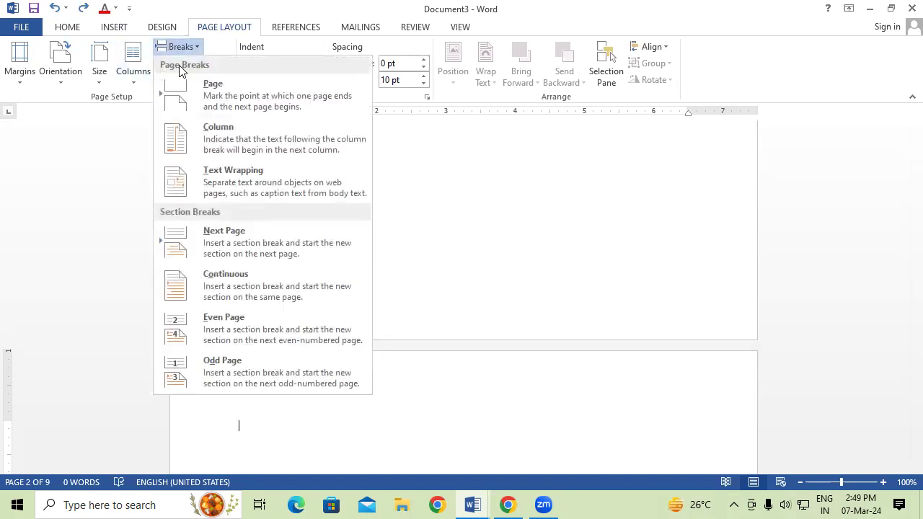
click(213, 327)
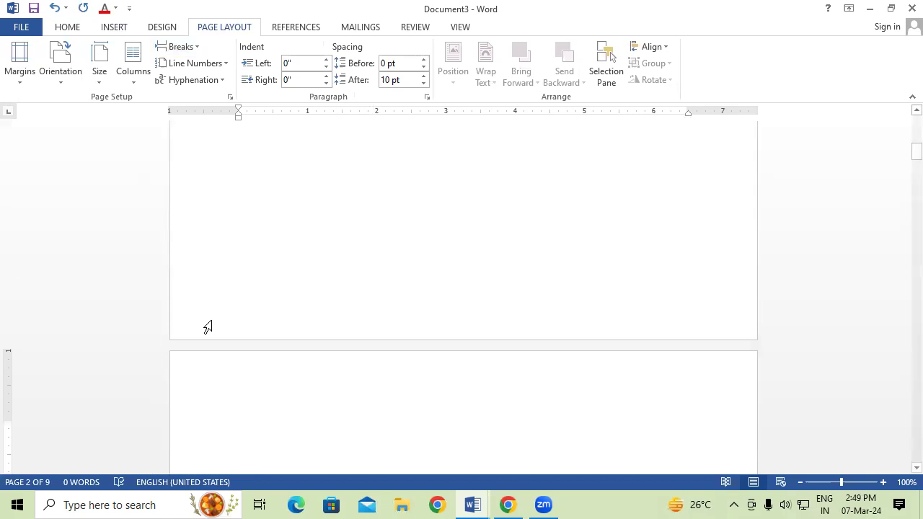
click(187, 48)
click(206, 327)
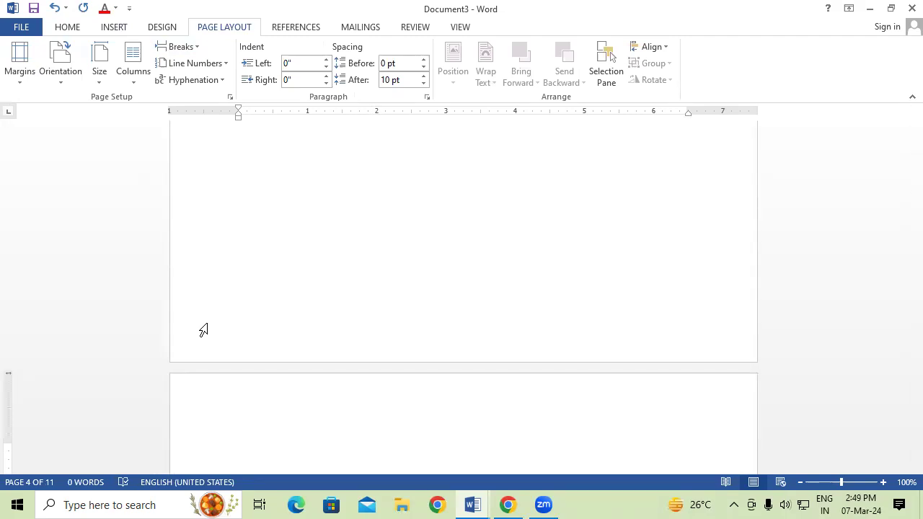
click(190, 48)
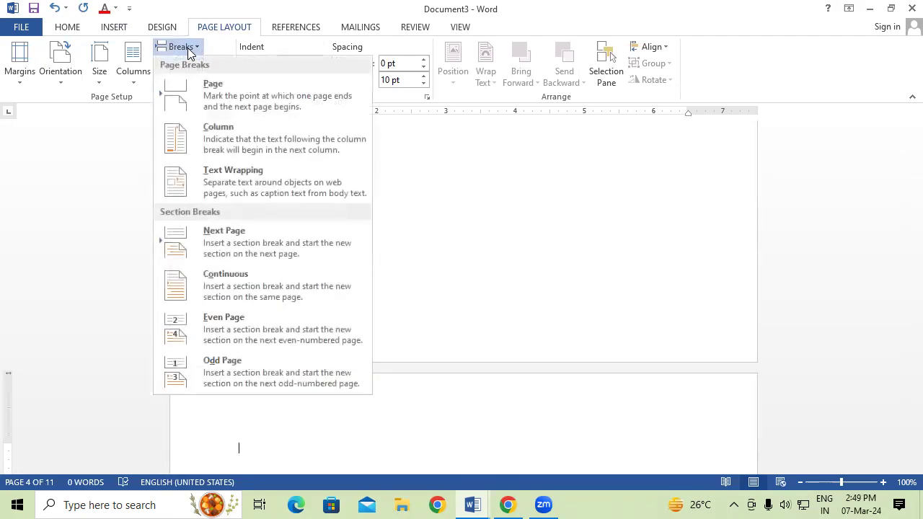
click(238, 312)
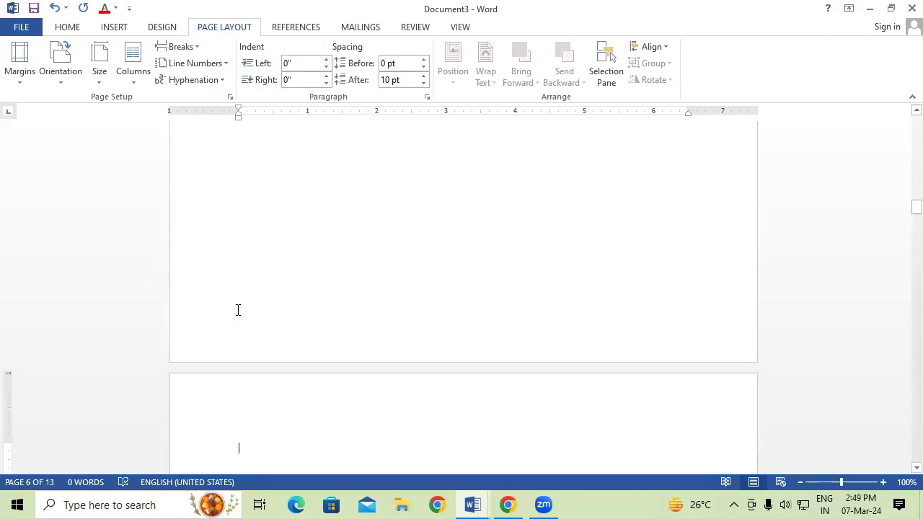
click(185, 50)
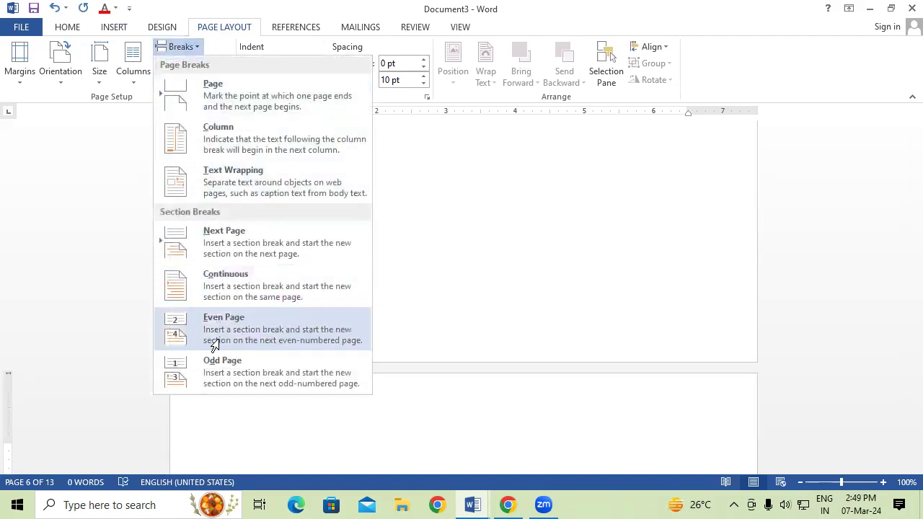
click(215, 346)
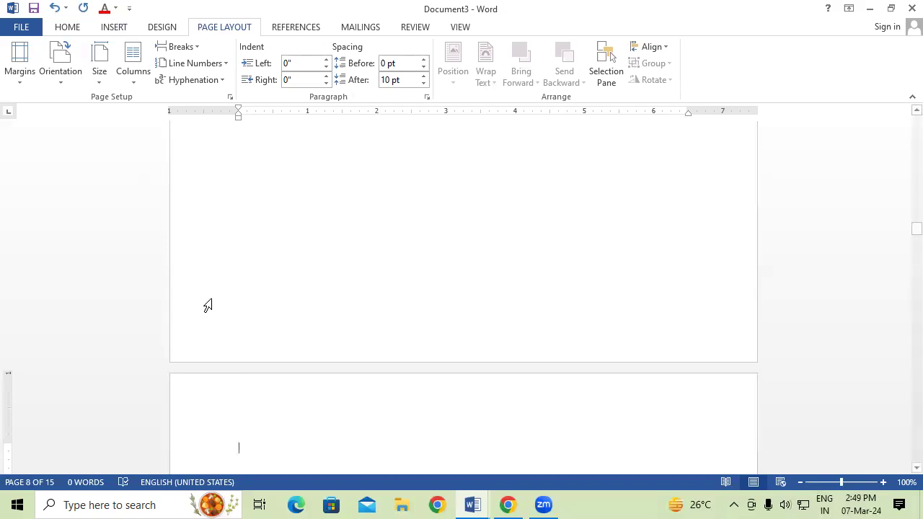
click(204, 65)
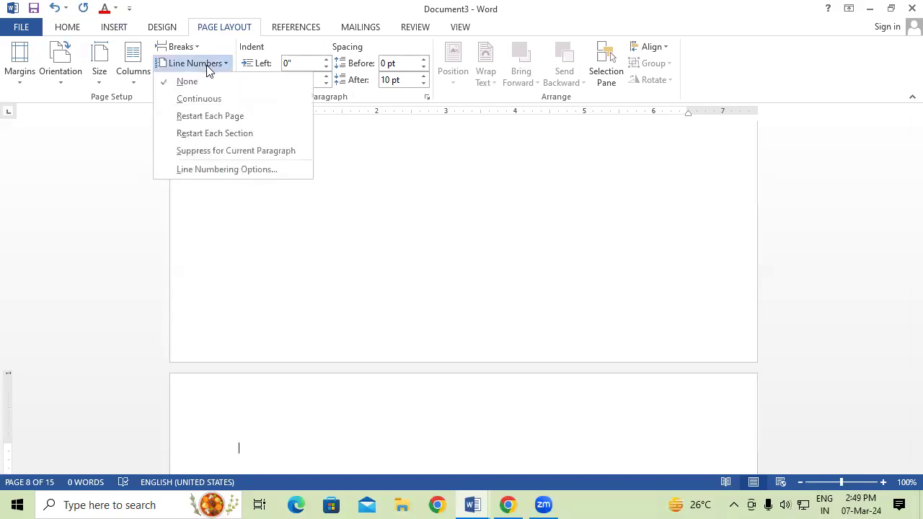
click(434, 202)
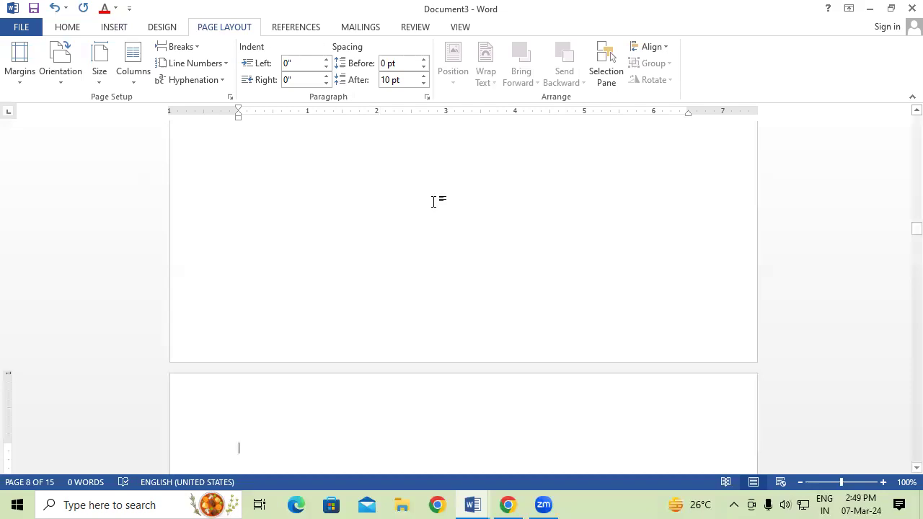